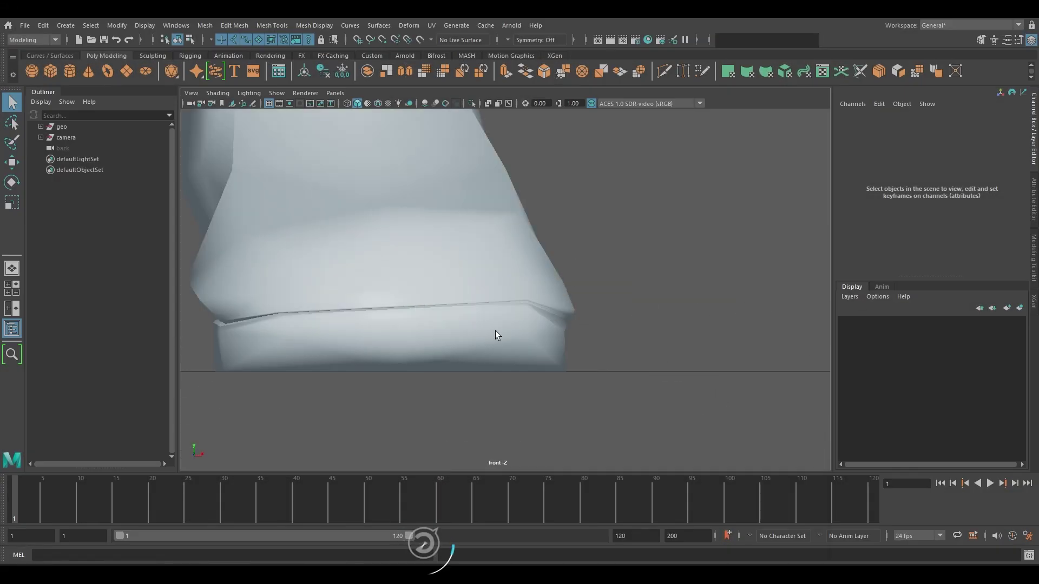
# - Duplicate the body and helm meshes and move the copies about 68.5 units along X beside the originals
pyautogui.press('f')
pyautogui.scroll(-3, 475, 327)
pyautogui.click(510, 285)
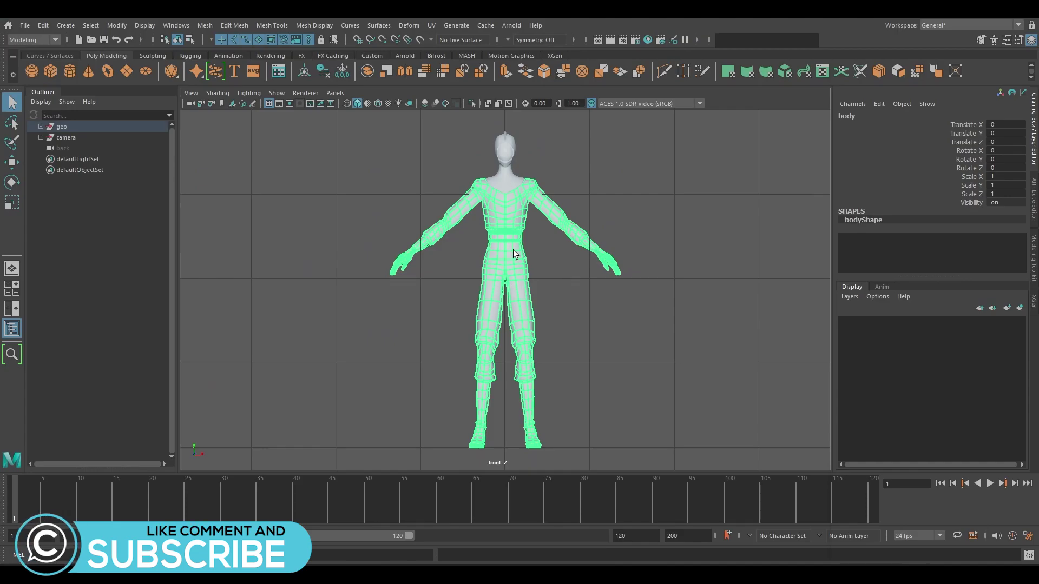
pyautogui.press('space')
pyautogui.press('space')
pyautogui.keyDown('shift'); pyautogui.click(438, 219); pyautogui.keyUp('shift')
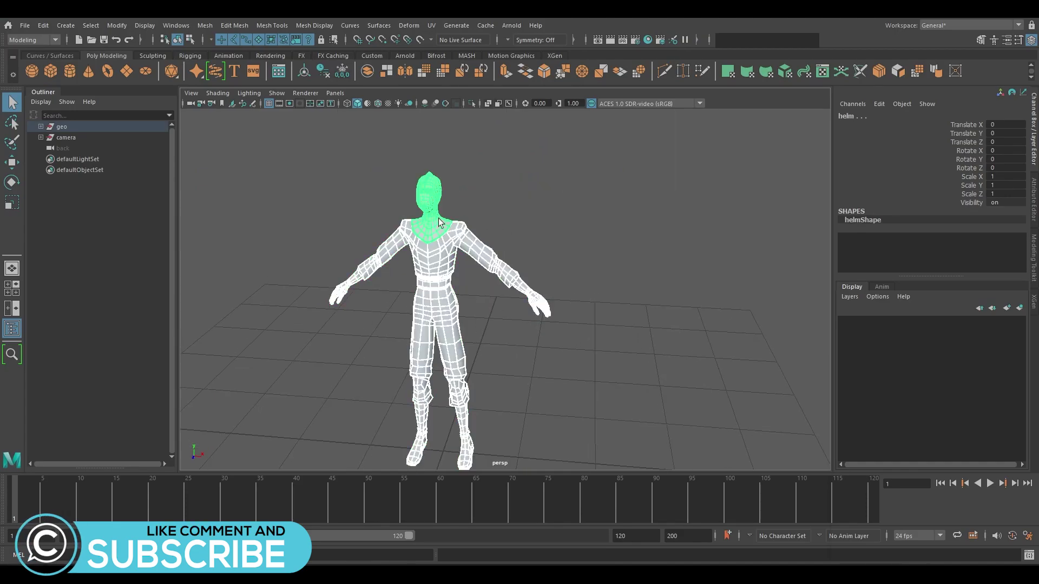
pyautogui.moveTo(491, 456); pyautogui.dragTo(587, 454)
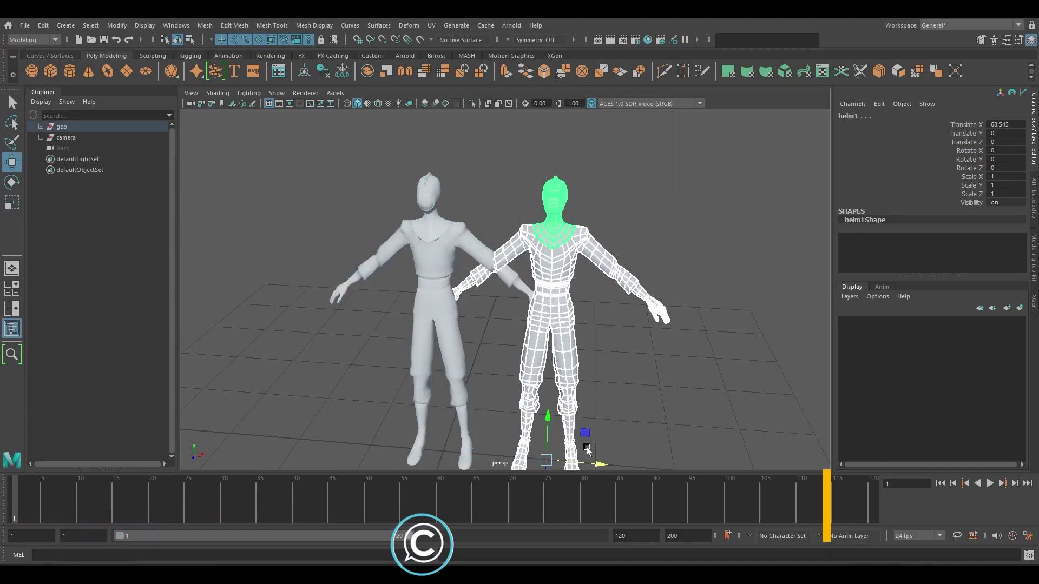
# - Reveal body1 and helm1 in the scene hierarchy and unparent them to the top level
pyautogui.rightClick(105, 190)
pyautogui.click(134, 223)
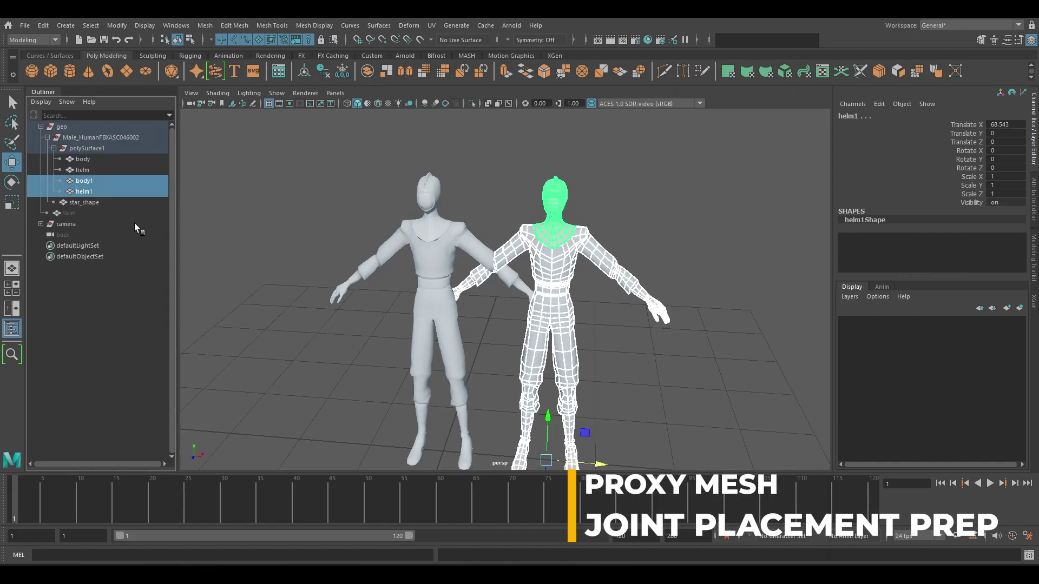
pyautogui.hotkey('shift', 'p')
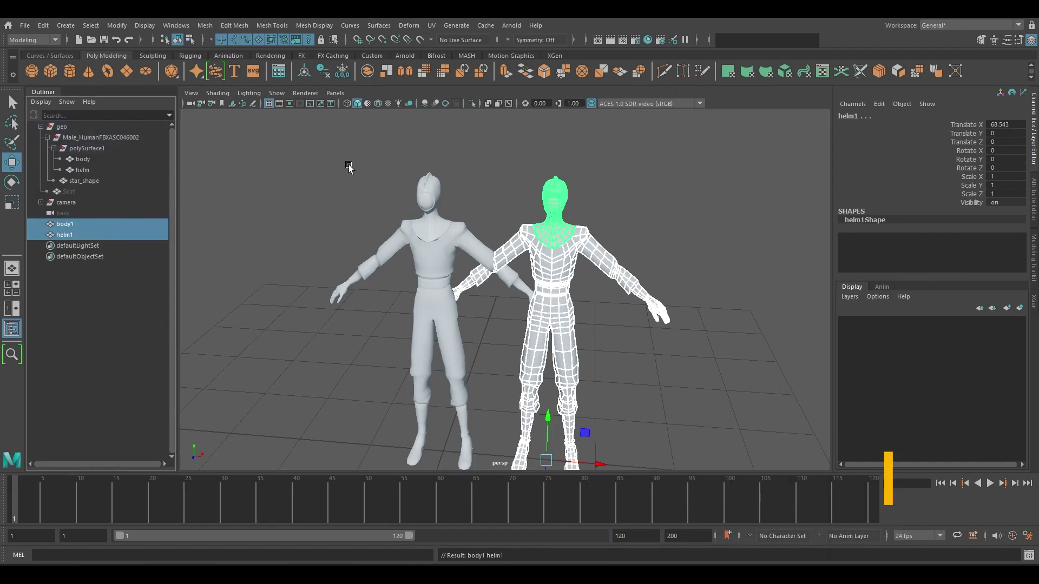
# - Isolate the duplicated body and helm and snap them back to the world origin in the front view
pyautogui.hotkey('ctrl', '1')
pyautogui.press('space')
pyautogui.moveTo(439, 219); pyautogui.dragTo(467, 254)
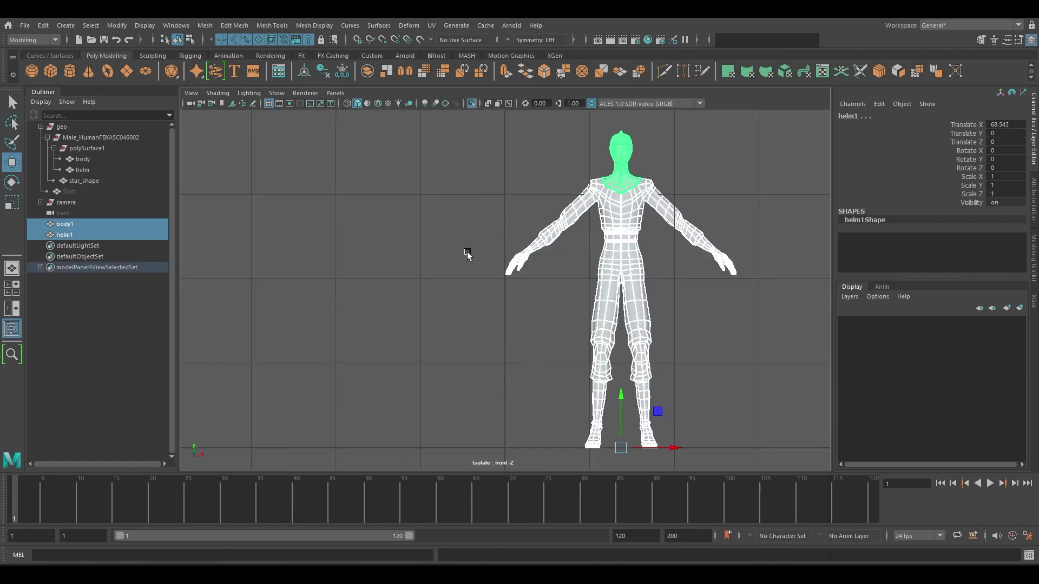
pyautogui.scroll(-3, 468, 254)
pyautogui.press('x')
pyautogui.moveTo(593, 409); pyautogui.dragTo(500, 421)
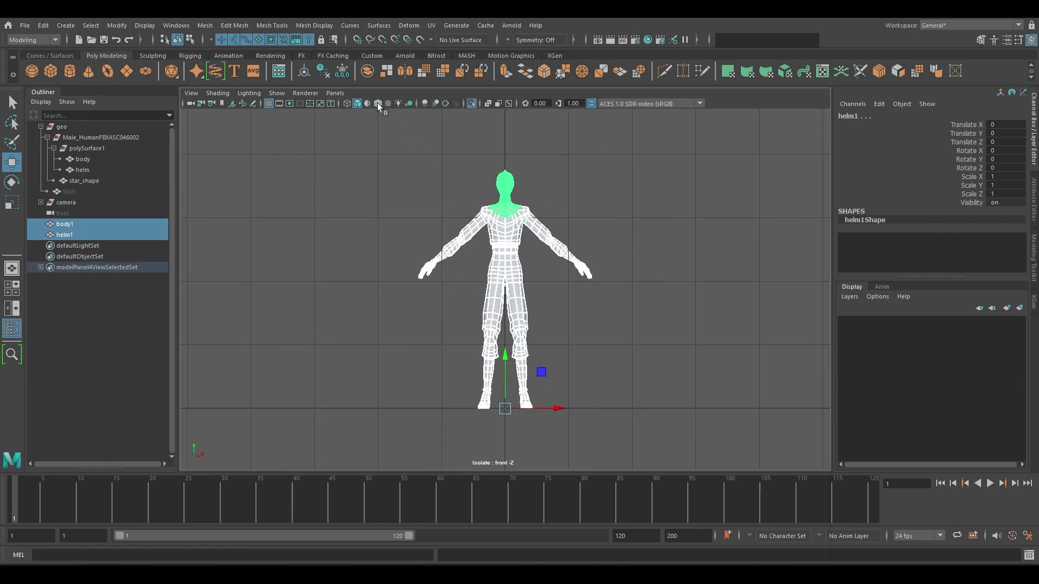
# - Combine the duplicated body and helm into one mesh and delete its construction history
pyautogui.click(368, 71)
pyautogui.press('q')
pyautogui.click(575, 200)
pyautogui.click(524, 218)
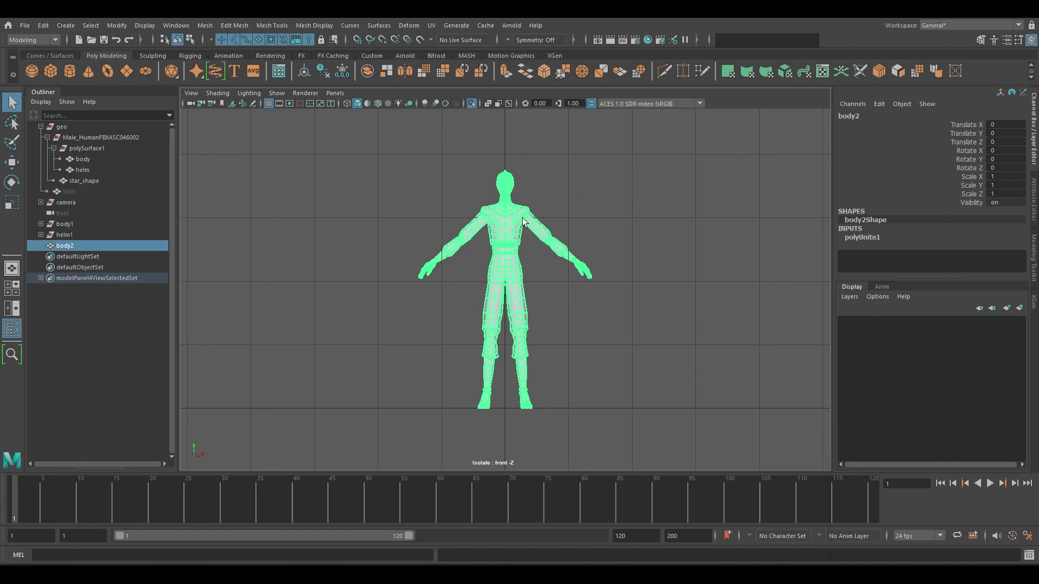
pyautogui.hotkey('alt', 'shift', 'd')
# - Rename the combined mesh as proxymesh and deselect it in the perspective view
pyautogui.press('space')
pyautogui.moveTo(544, 190); pyautogui.dragTo(446, 238)
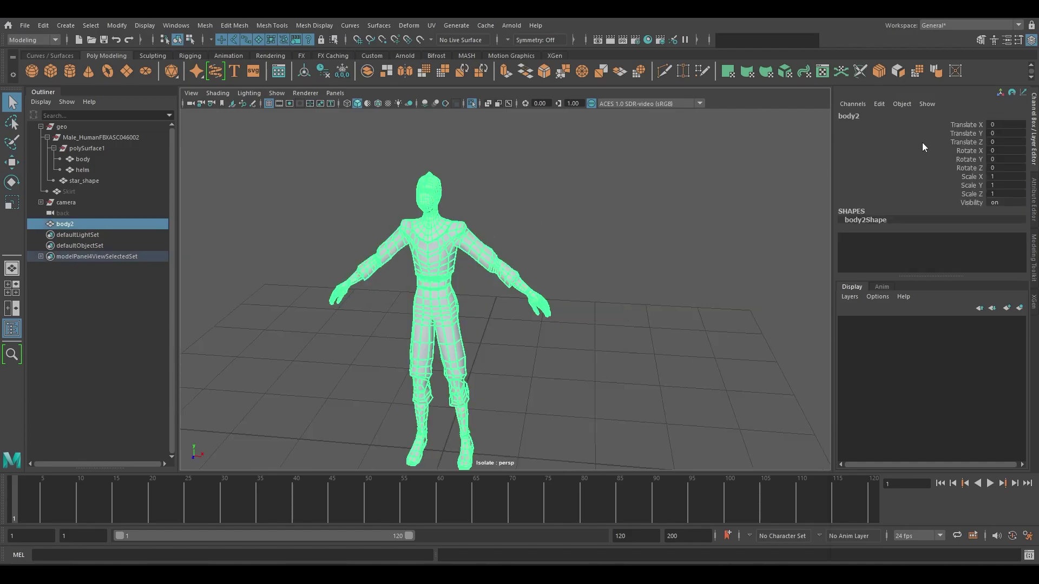
pyautogui.click(858, 113)
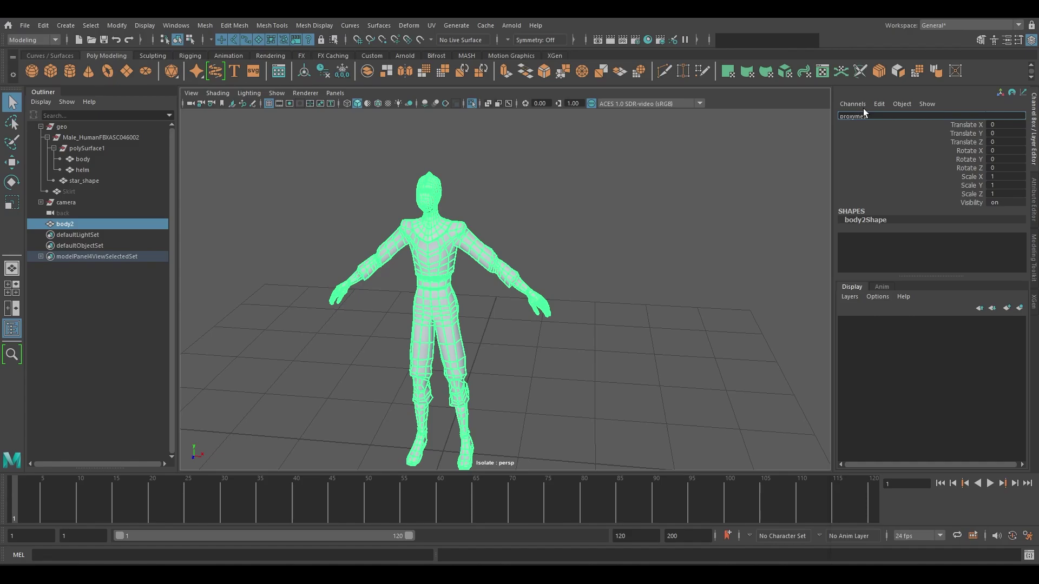
pyautogui.write('proxymesh')
pyautogui.press('Return')
pyautogui.click(627, 189)
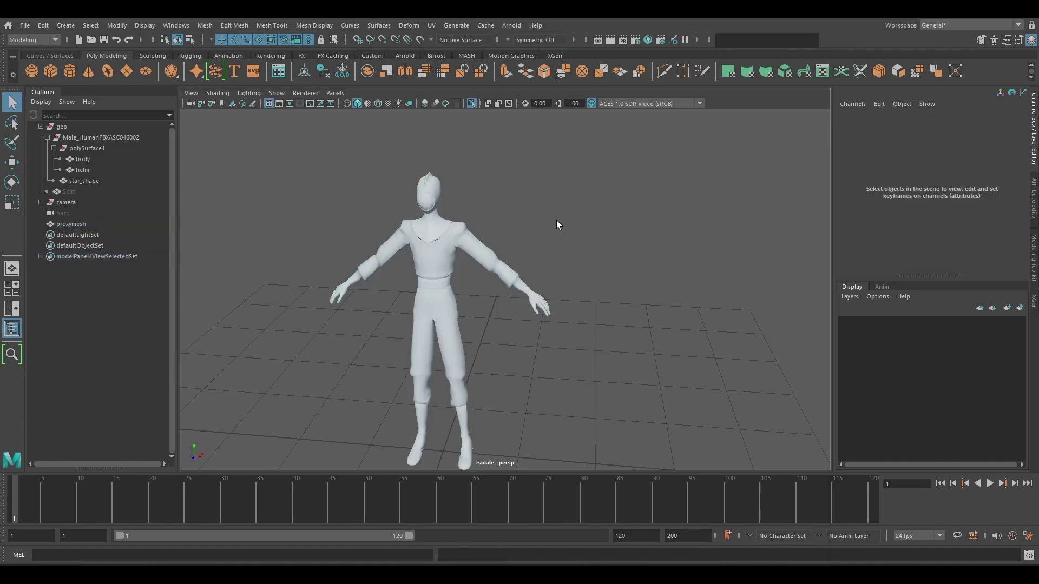
# - Examine the proxy mesh's hips and legs in the front and side views
pyautogui.keyDown('alt'); pyautogui.moveTo(556, 220); pyautogui.dragTo(495, 270); pyautogui.keyUp('alt')
pyautogui.press('space')
pyautogui.scroll(6, 498, 235)
pyautogui.scroll(-2, 505, 227)
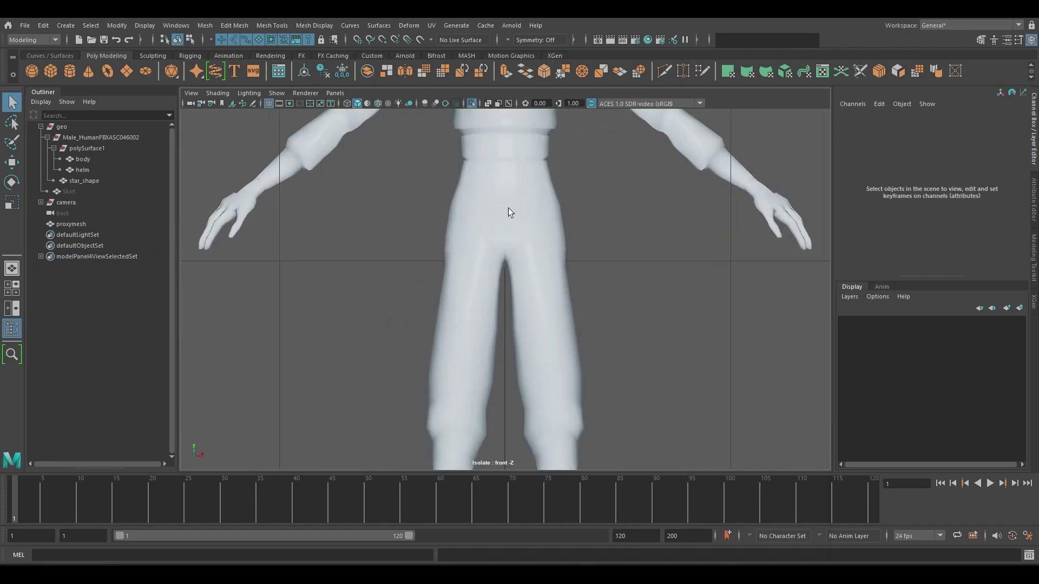
pyautogui.click(510, 217)
pyautogui.scroll(-3, 514, 260)
pyautogui.press('space')
pyautogui.moveTo(523, 289); pyautogui.dragTo(591, 288)
pyautogui.scroll(-8, 586, 281)
pyautogui.scroll(-3, 529, 210)
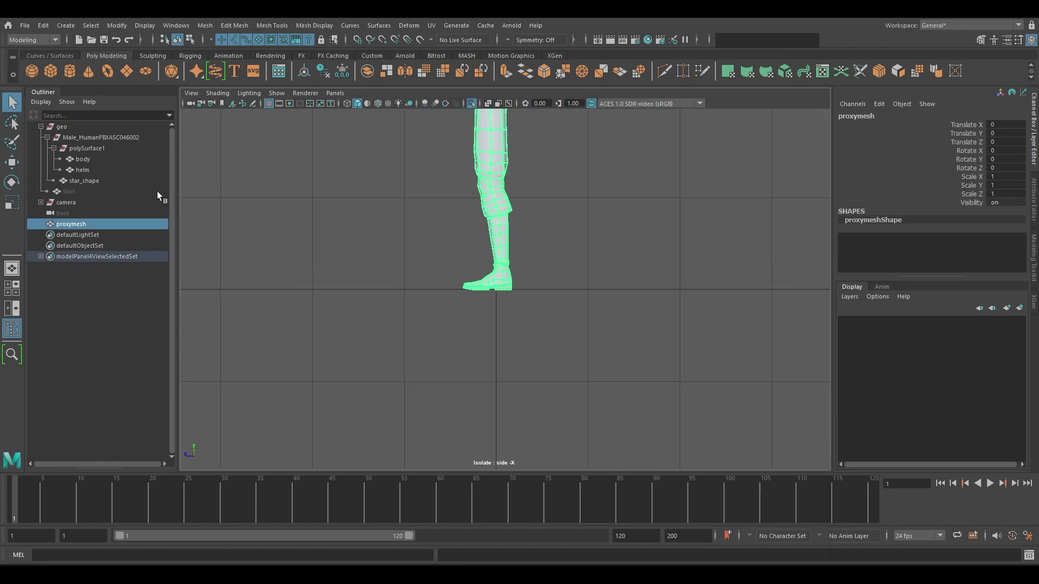
# - Create a cube, scale it to about 185 units, and move it behind the character to about -113 in Z and upward
pyautogui.scroll(-2, 522, 278)
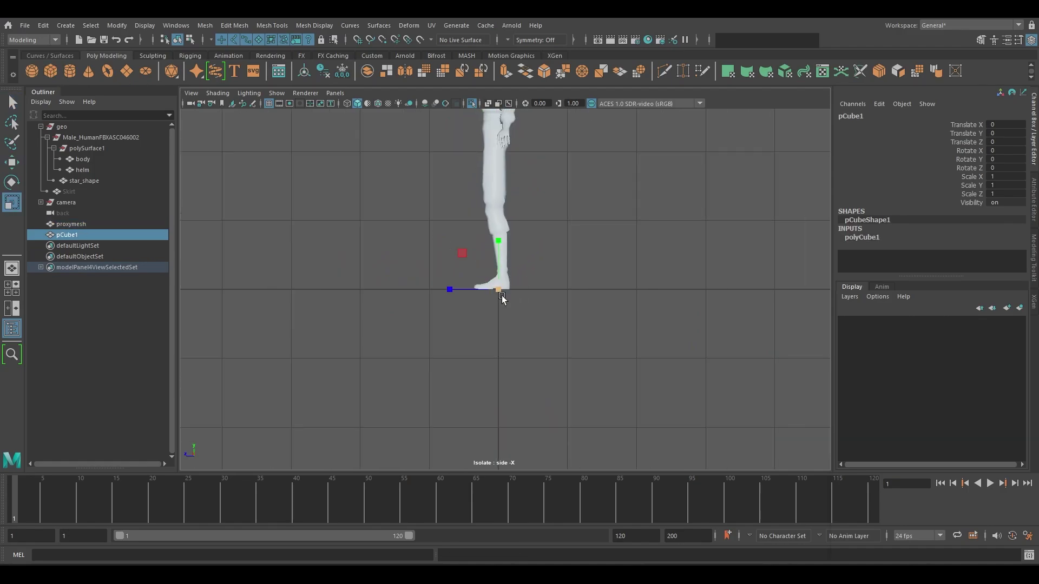
pyautogui.moveTo(499, 291); pyautogui.dragTo(604, 261)
pyautogui.moveTo(468, 287); pyautogui.dragTo(575, 288)
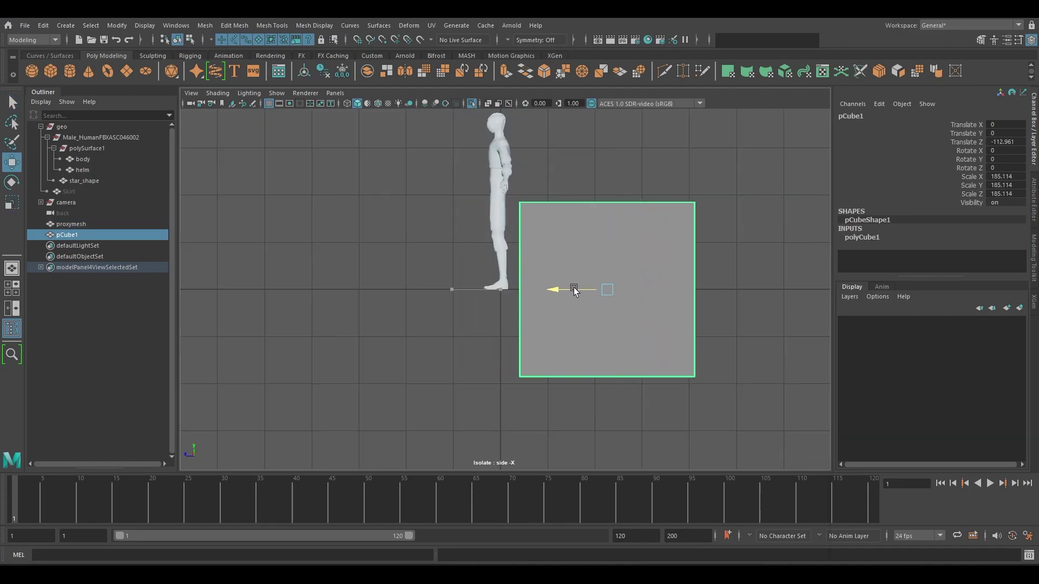
pyautogui.keyDown('alt'); pyautogui.moveTo(576, 289); pyautogui.dragTo(553, 317, button='middle'); pyautogui.keyUp('alt')
pyautogui.moveTo(579, 274); pyautogui.dragTo(579, 188)
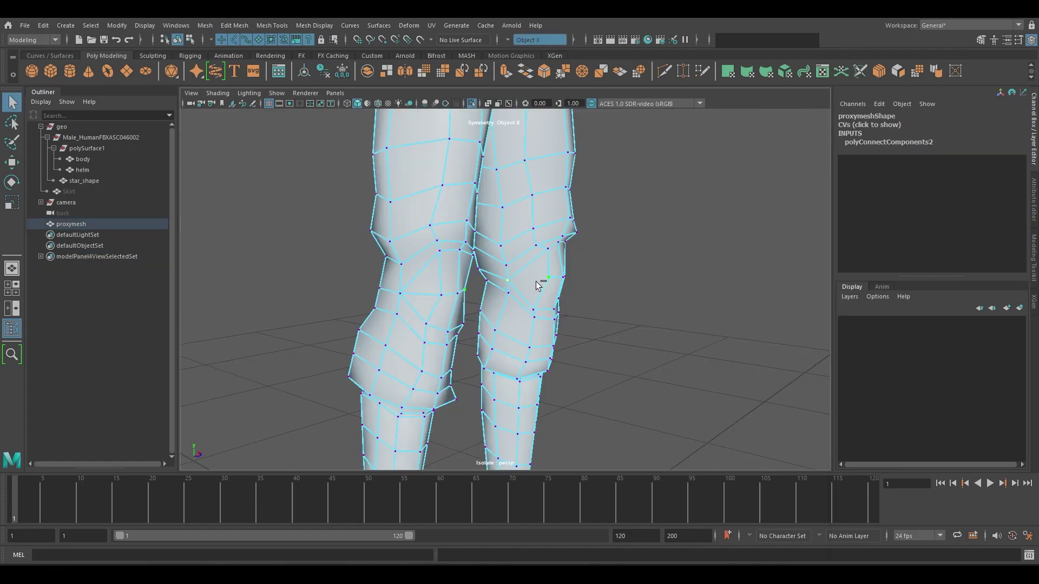
# - Connect the selected knee vertices with symmetric edges, switch to face selection, and turn off Object X symmetry
pyautogui.moveTo(548, 275); pyautogui.dragTo(545, 263, button='right')
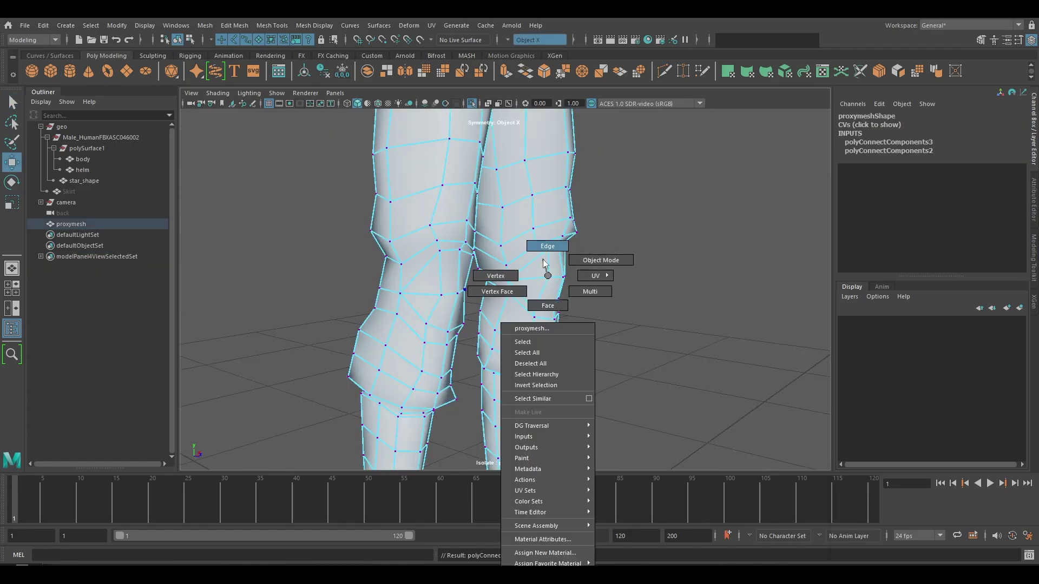
pyautogui.moveTo(546, 300); pyautogui.dragTo(547, 301, button='right')
pyautogui.click(517, 272)
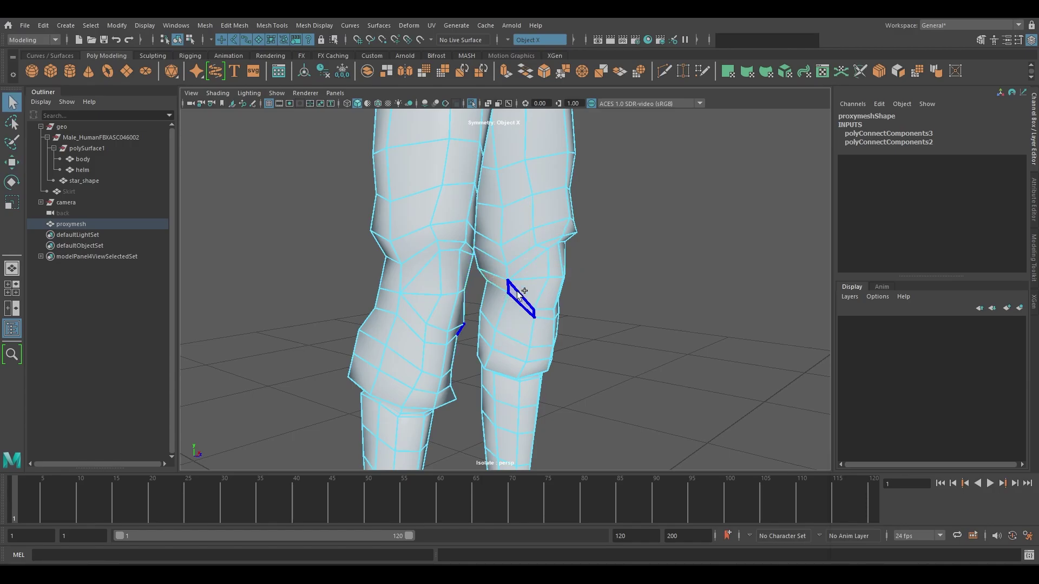
pyautogui.keyDown('alt'); pyautogui.moveTo(591, 294); pyautogui.dragTo(490, 254); pyautogui.keyUp('alt')
pyautogui.click(517, 40)
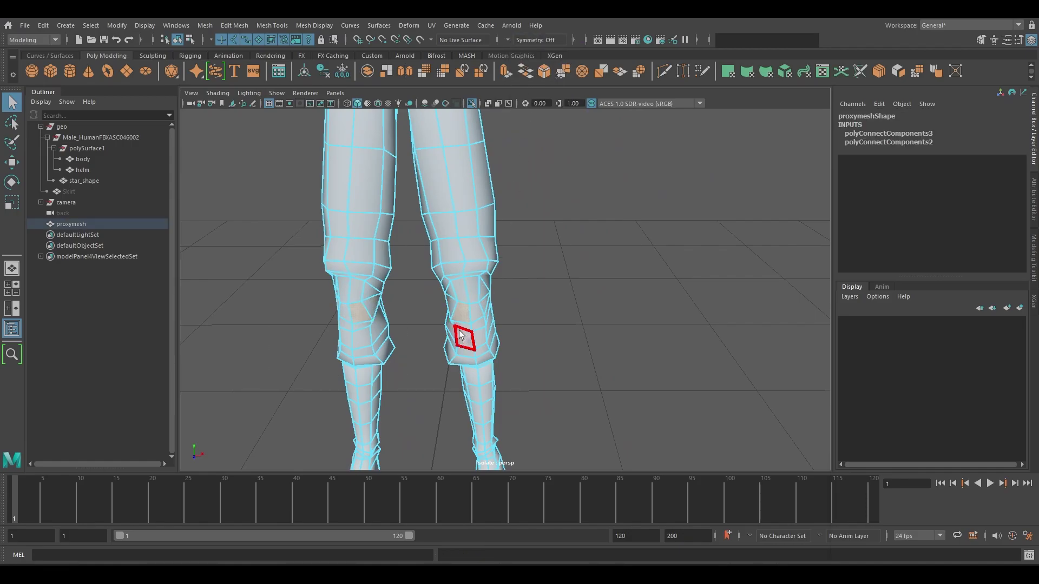
# - Delete the ring of faces around the character's left knee to split the thigh from the shin
pyautogui.keyDown('alt'); pyautogui.moveTo(477, 312); pyautogui.dragTo(518, 271); pyautogui.keyUp('alt')
pyautogui.keyDown('alt'); pyautogui.moveTo(595, 271); pyautogui.dragTo(541, 287); pyautogui.keyUp('alt')
pyautogui.scroll(3, 545, 276)
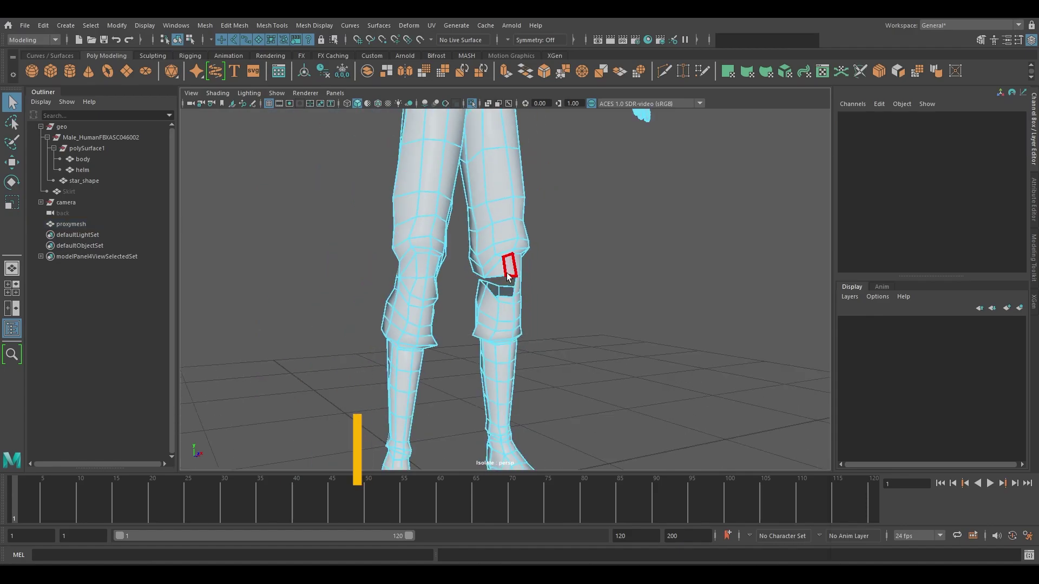
# - Extrude the open border edge loop above the left knee and merge it to center to cap the hole
pyautogui.keyDown('shift'); pyautogui.rightClick(505, 274); pyautogui.keyUp('shift')
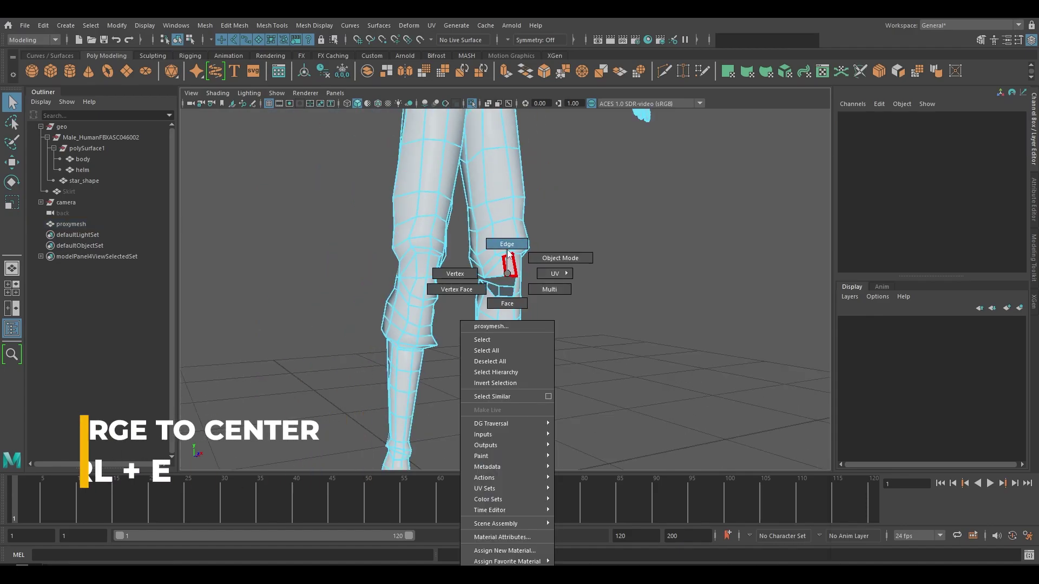
pyautogui.doubleClick(454, 251)
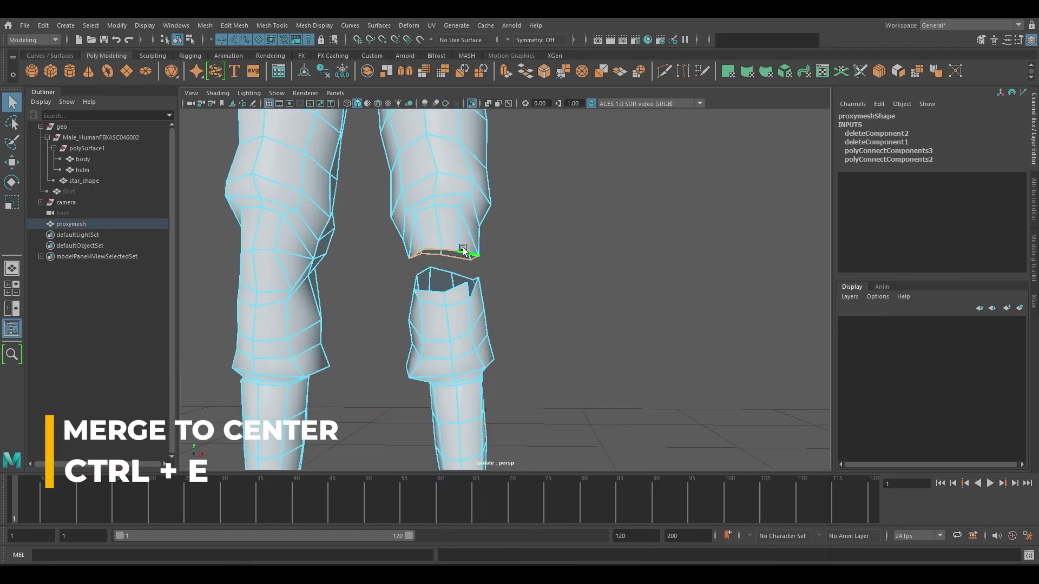
pyautogui.hotkey('ctrl', 'e')
pyautogui.press('w')
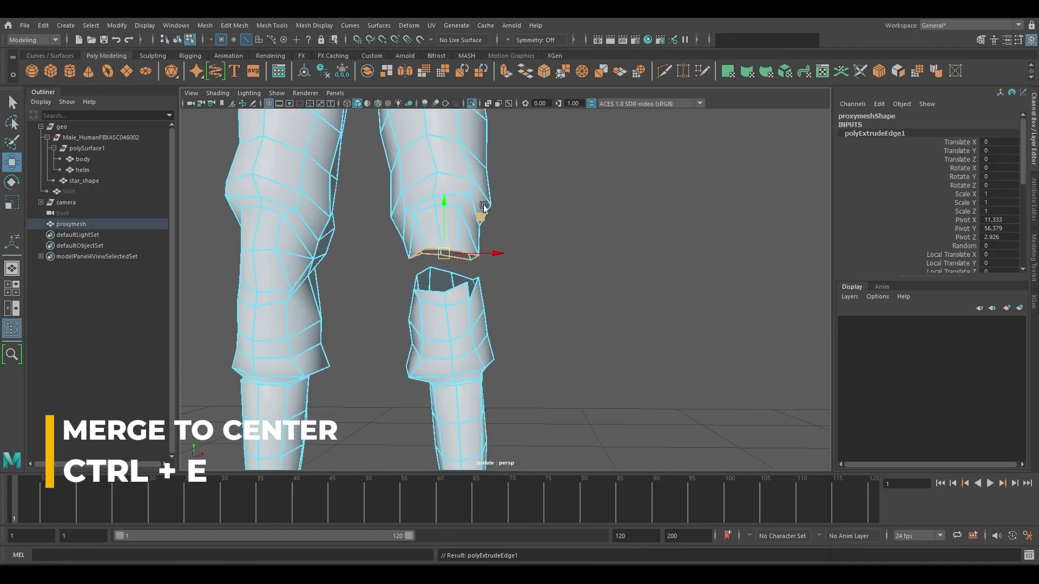
pyautogui.click(577, 72)
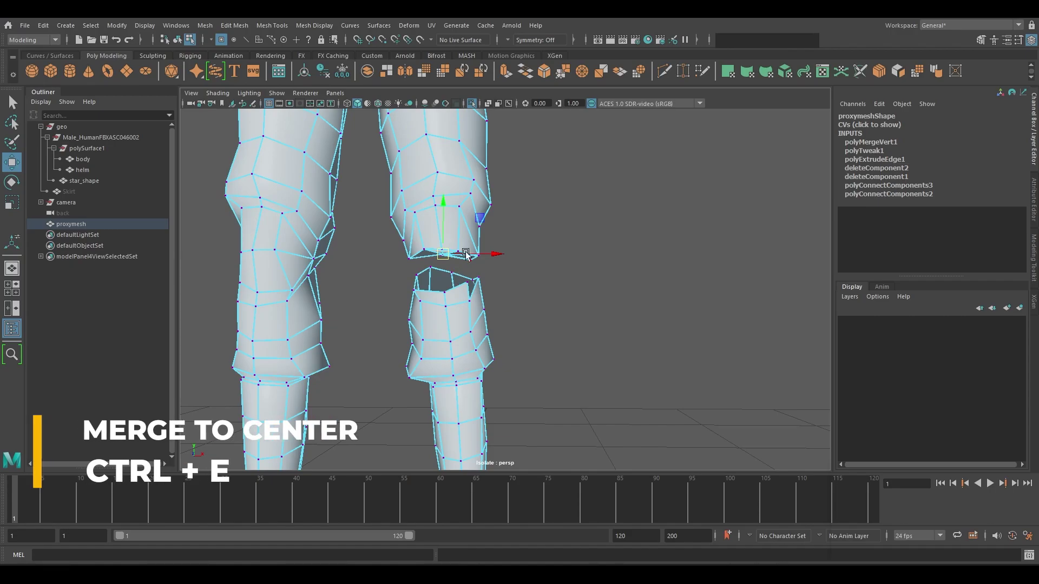
# - Separate the left foot at the ankle by deleting its face ring and capping the shin's open border
pyautogui.keyDown('alt'); pyautogui.moveTo(471, 246); pyautogui.dragTo(487, 375); pyautogui.keyUp('alt')
pyautogui.scroll(-3, 502, 227)
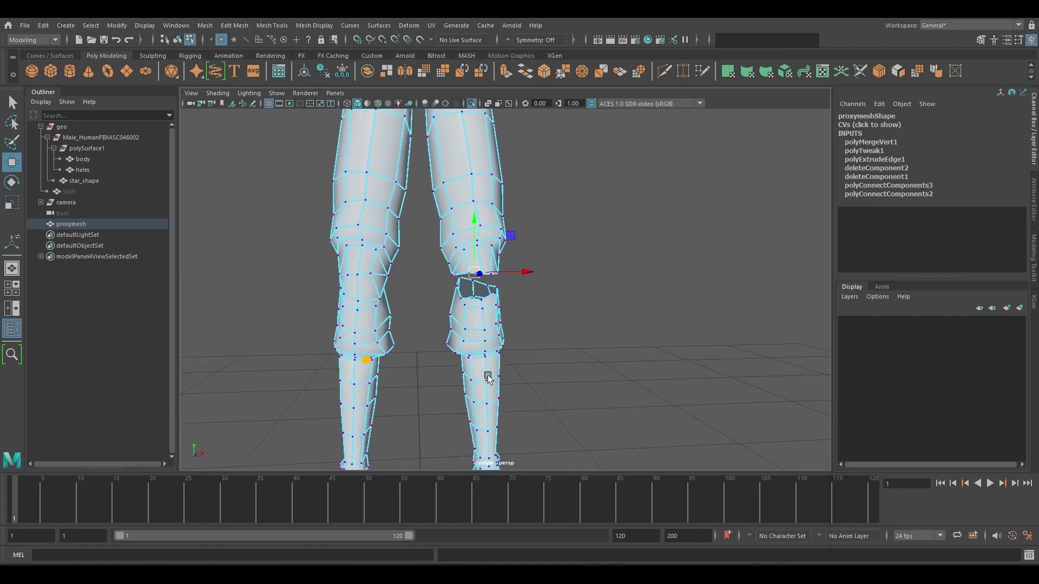
pyautogui.keyDown('alt'); pyautogui.moveTo(487, 376); pyautogui.dragTo(493, 314, button='middle'); pyautogui.keyUp('alt')
pyautogui.scroll(3, 493, 315)
pyautogui.scroll(10, 496, 320)
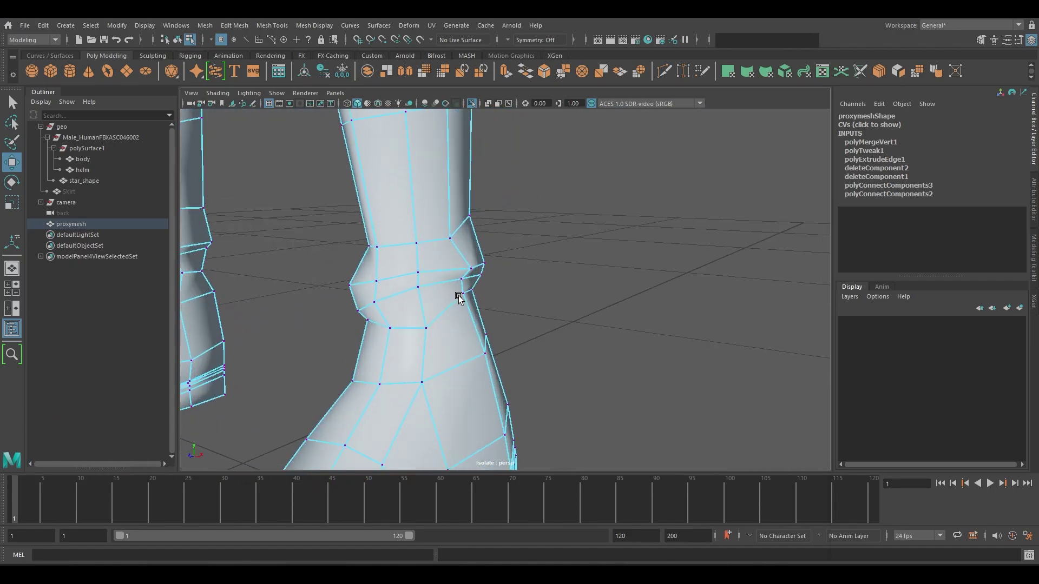
pyautogui.rightClick(456, 281)
pyautogui.click(456, 261)
# - Preview the left shoe smoothed, restore the unsmoothed display, and detach the mesh along the edge loop behind the toes
pyautogui.press('2')
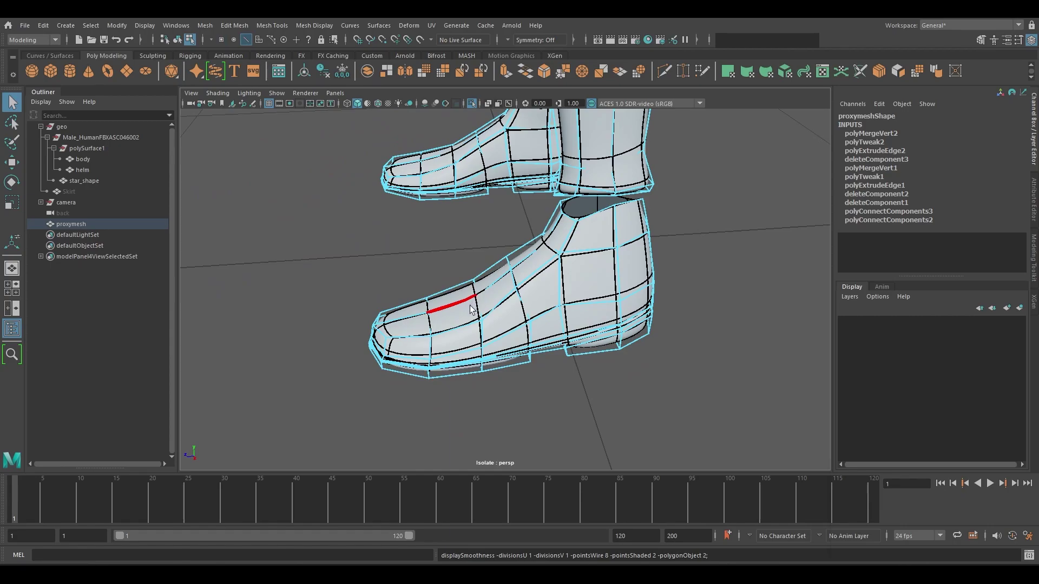
pyautogui.press('1')
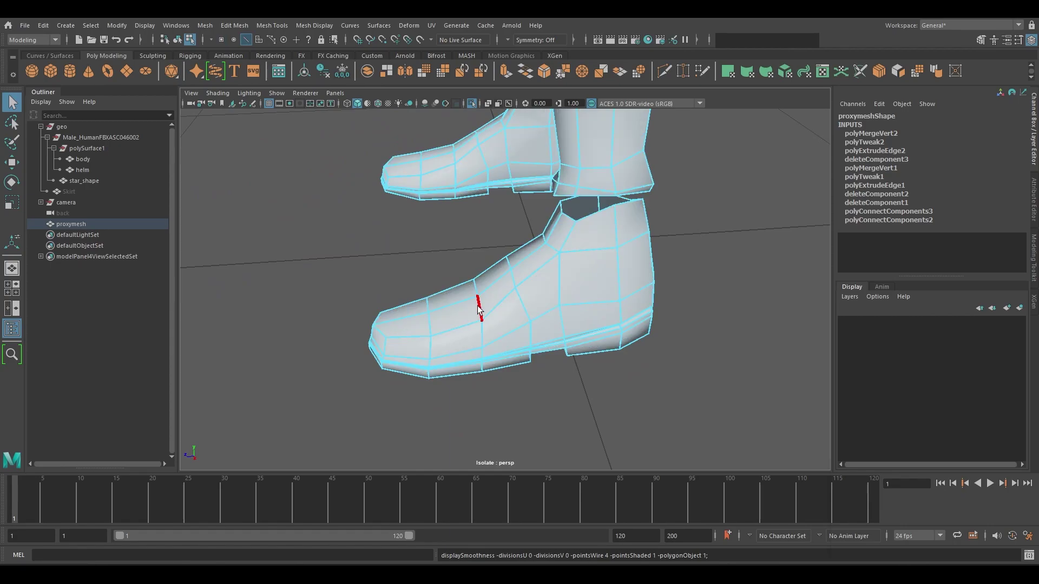
pyautogui.keyDown('alt'); pyautogui.moveTo(484, 335); pyautogui.dragTo(663, 278); pyautogui.keyUp('alt')
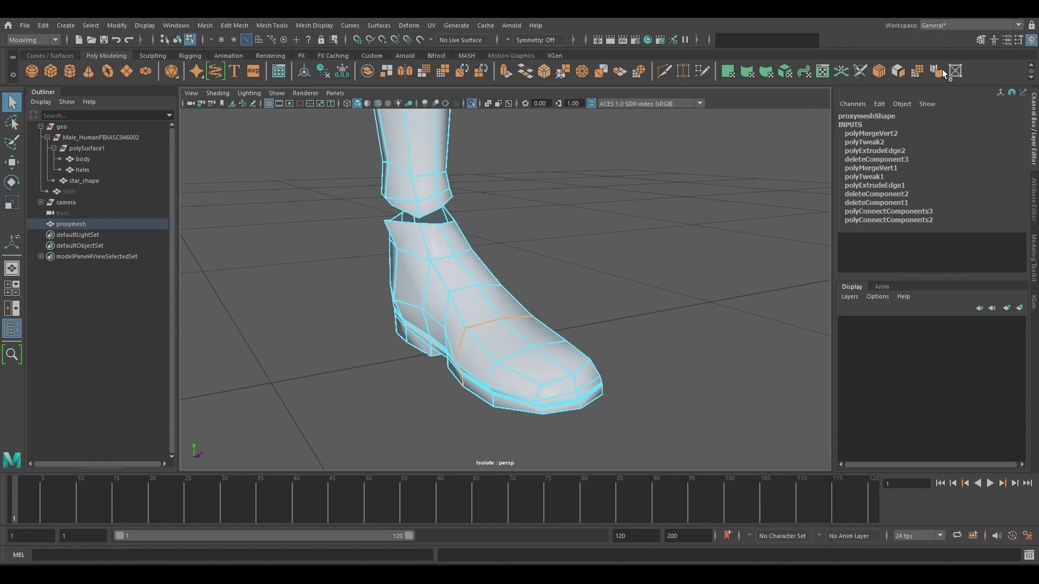
pyautogui.click(897, 71)
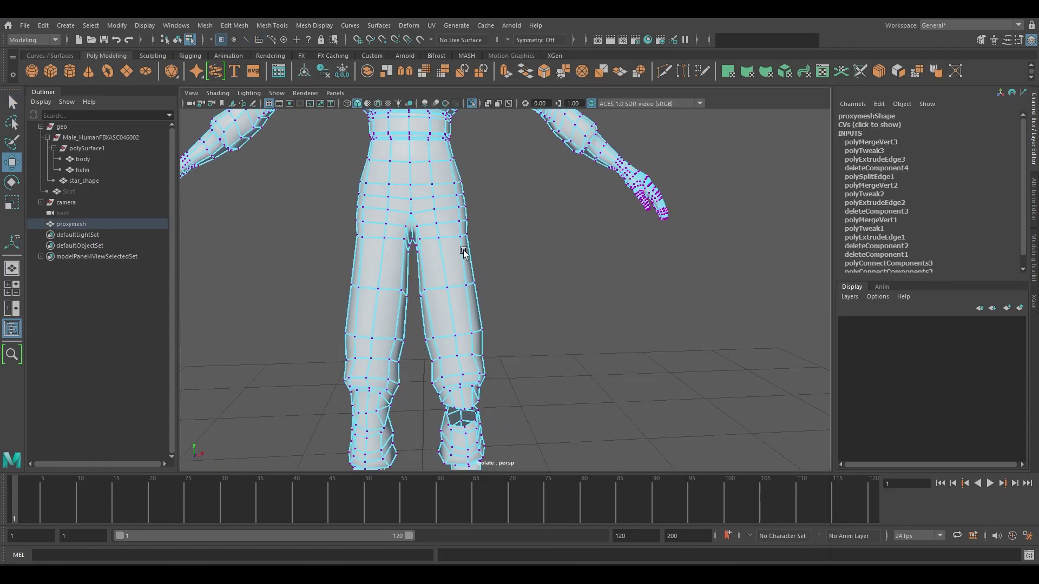
# - Connect vertices diagonally from the crotch to the left outer hip to form the thigh's cut line
pyautogui.scroll(5, 513, 286)
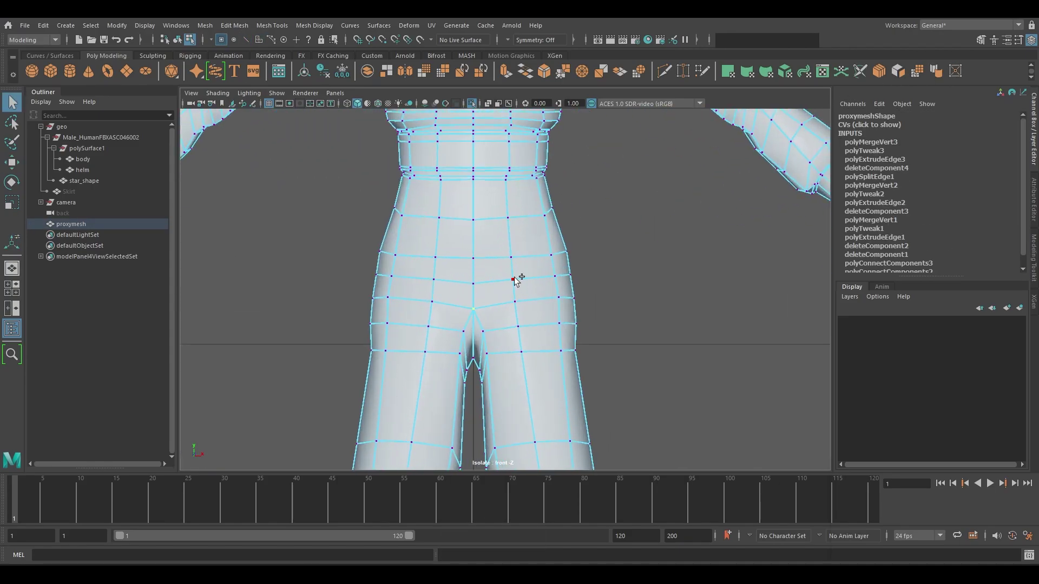
pyautogui.press('space')
pyautogui.moveTo(550, 264); pyautogui.dragTo(465, 244)
pyautogui.click(878, 71)
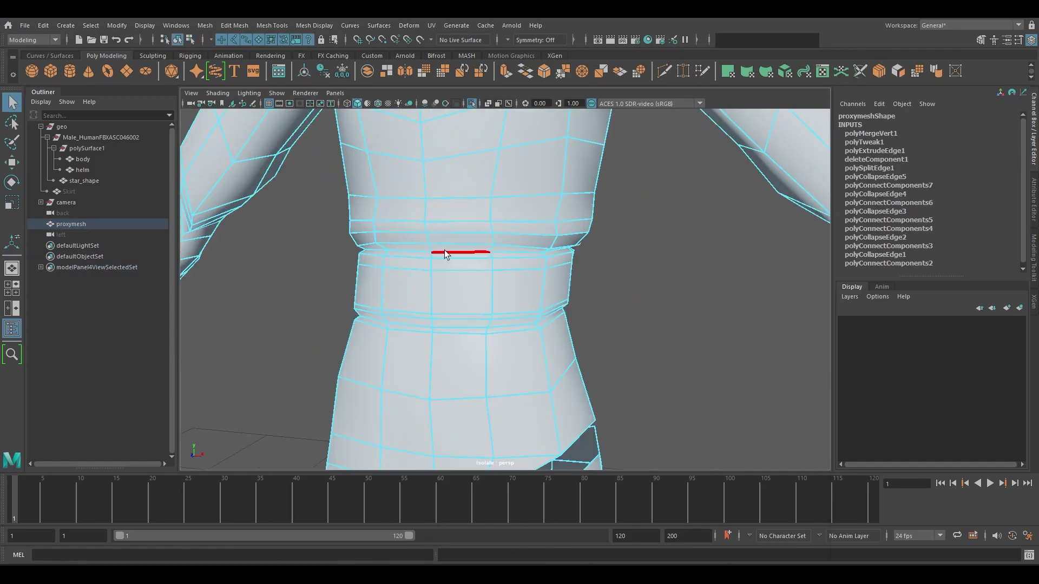
# - Select the edge loop just below the belt and detach the mesh along it
pyautogui.click(433, 307)
pyautogui.click(493, 294)
pyautogui.click(475, 333)
pyautogui.keyDown('alt'); pyautogui.moveTo(474, 339); pyautogui.dragTo(470, 310); pyautogui.keyUp('alt')
pyautogui.doubleClick(469, 307)
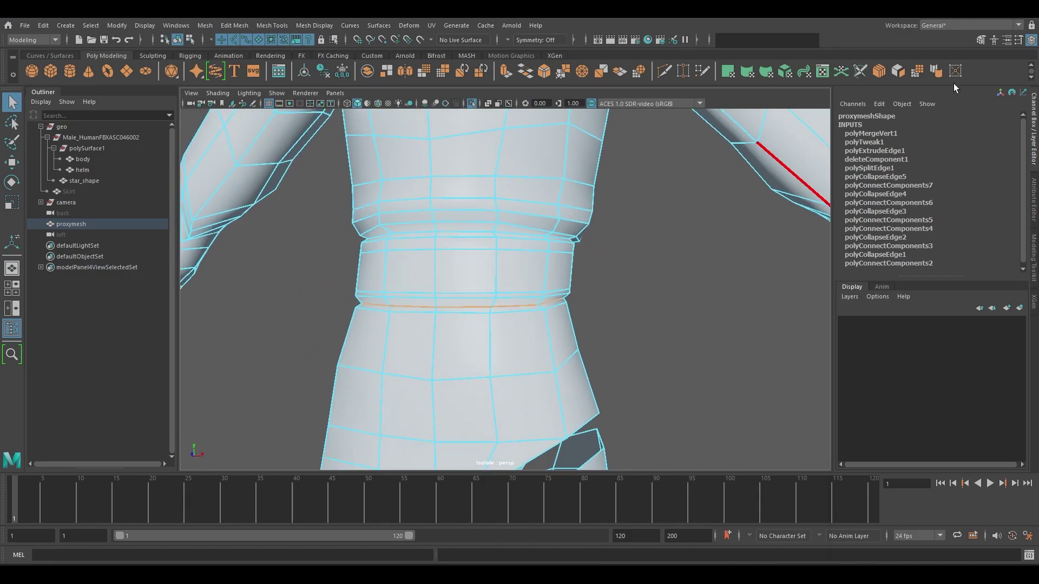
pyautogui.click(898, 71)
# - Delete the thin ring of faces below the belt and select the open border edge loop of the hip section
pyautogui.moveTo(472, 303); pyautogui.dragTo(443, 253, button='right')
pyautogui.keyDown('shift'); pyautogui.doubleClick(428, 305); pyautogui.keyUp('shift')
pyautogui.press('Delete')
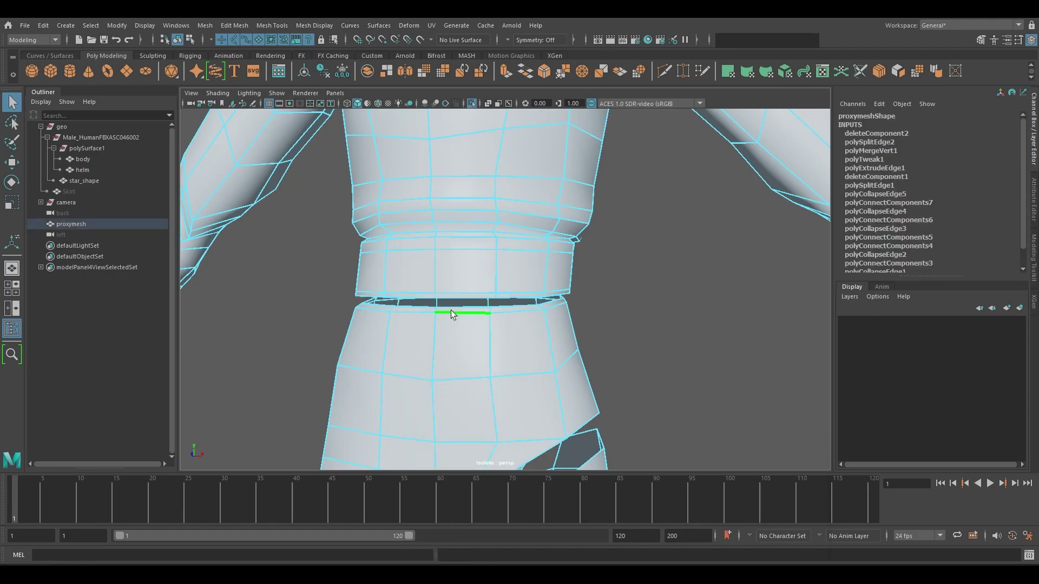
pyautogui.doubleClick(451, 307)
pyautogui.keyDown('alt'); pyautogui.moveTo(517, 244); pyautogui.dragTo(534, 300, button='middle'); pyautogui.keyUp('alt')
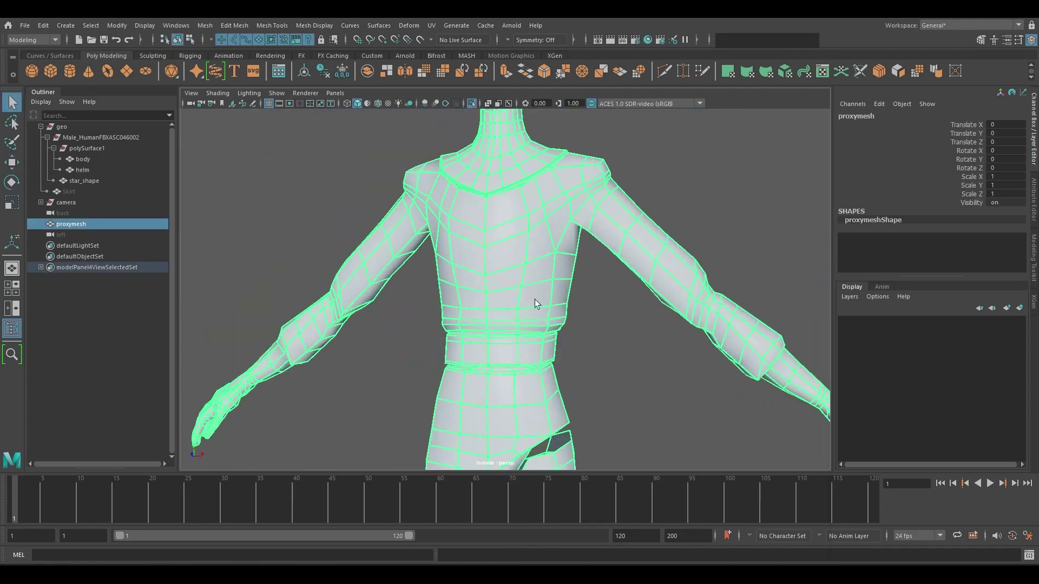
# - Select the horizontal edge loop around the lower torso just above the belt
pyautogui.moveTo(535, 300); pyautogui.dragTo(534, 259, button='right')
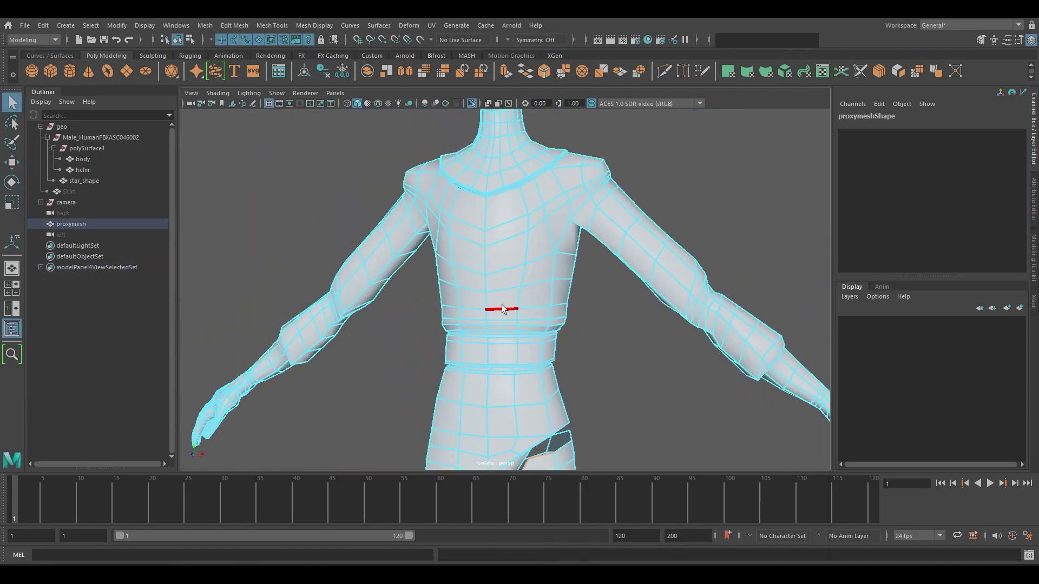
pyautogui.doubleClick(501, 307)
pyautogui.keyDown('alt'); pyautogui.moveTo(552, 303); pyautogui.dragTo(521, 303); pyautogui.keyUp('alt')
# - Connect vertices across the knee area of the left leg to add edges for the joint cut
pyautogui.moveTo(467, 281); pyautogui.dragTo(457, 356, button='right')
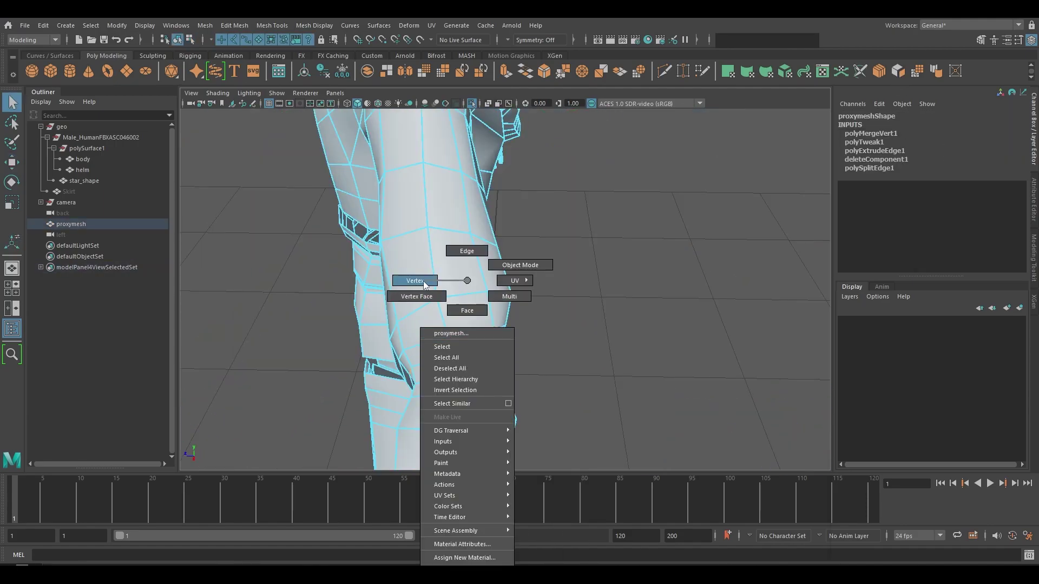
pyautogui.moveTo(424, 285); pyautogui.dragTo(424, 283, button='right')
pyautogui.keyDown('shift'); pyautogui.click(491, 357); pyautogui.keyUp('shift')
pyautogui.keyDown('alt'); pyautogui.moveTo(486, 355); pyautogui.dragTo(488, 307, button='middle'); pyautogui.keyUp('alt')
pyautogui.keyDown('shift'); pyautogui.moveTo(488, 307); pyautogui.dragTo(829, 96, button='right'); pyautogui.keyUp('shift')
# - Collapse the short vertical edge on the side of the left knee
pyautogui.moveTo(474, 281); pyautogui.dragTo(473, 251, button='right')
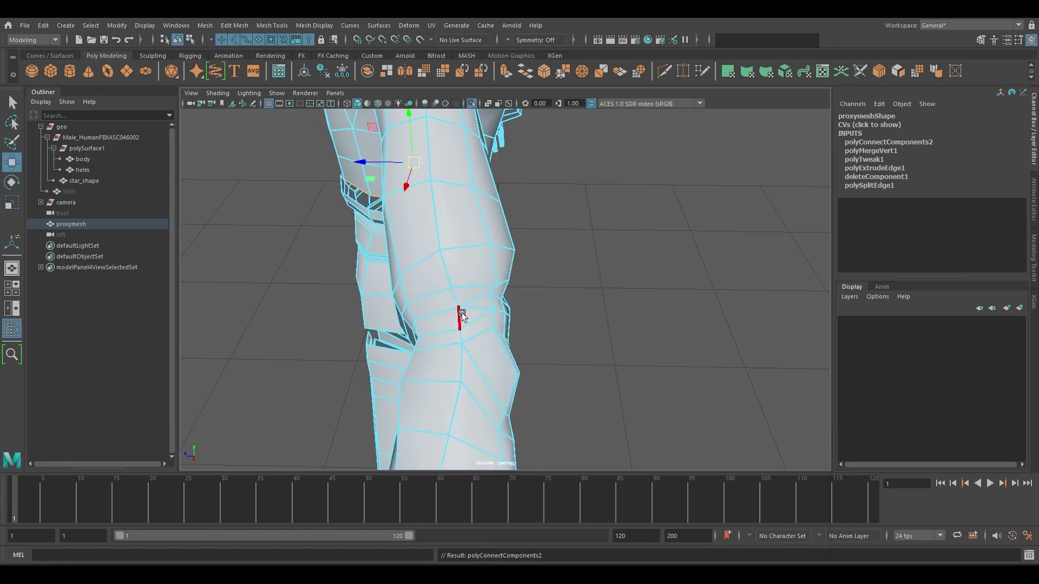
pyautogui.click(459, 317)
pyautogui.click(950, 72)
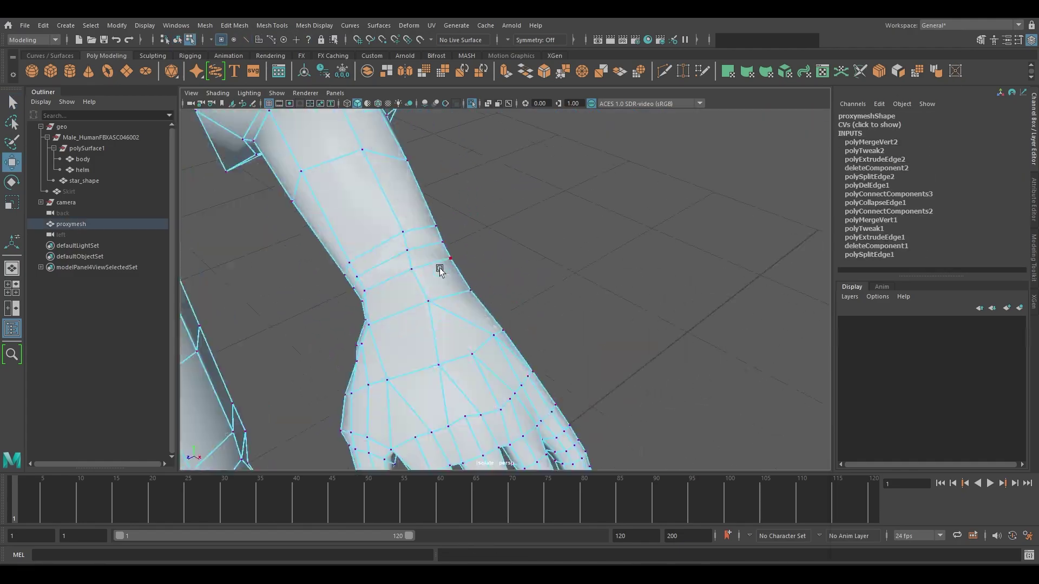
# - Connect vertices across the left wrist and around the left shoulder to form their cut lines
pyautogui.click(475, 321)
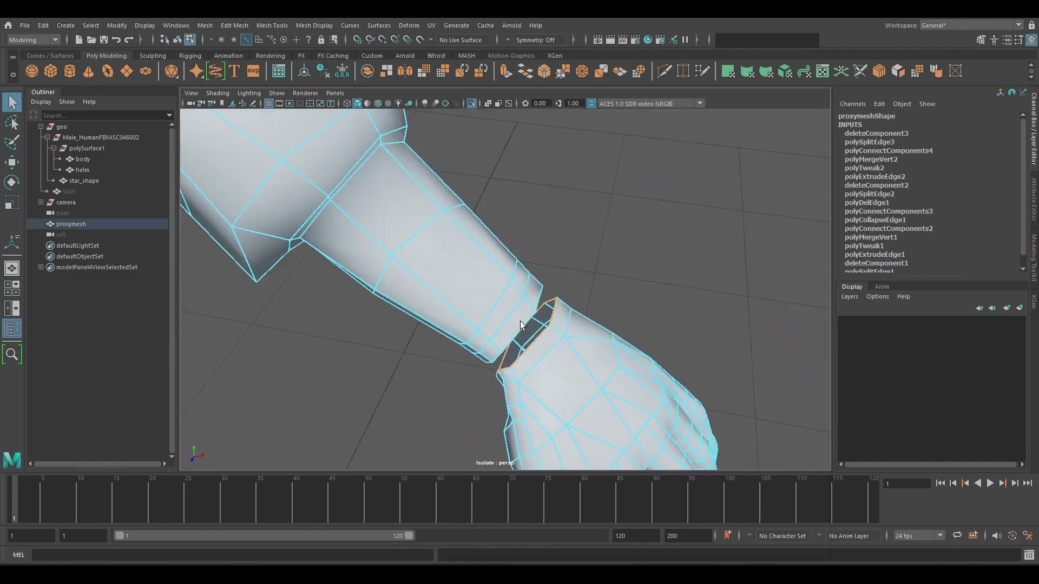
pyautogui.press('4')
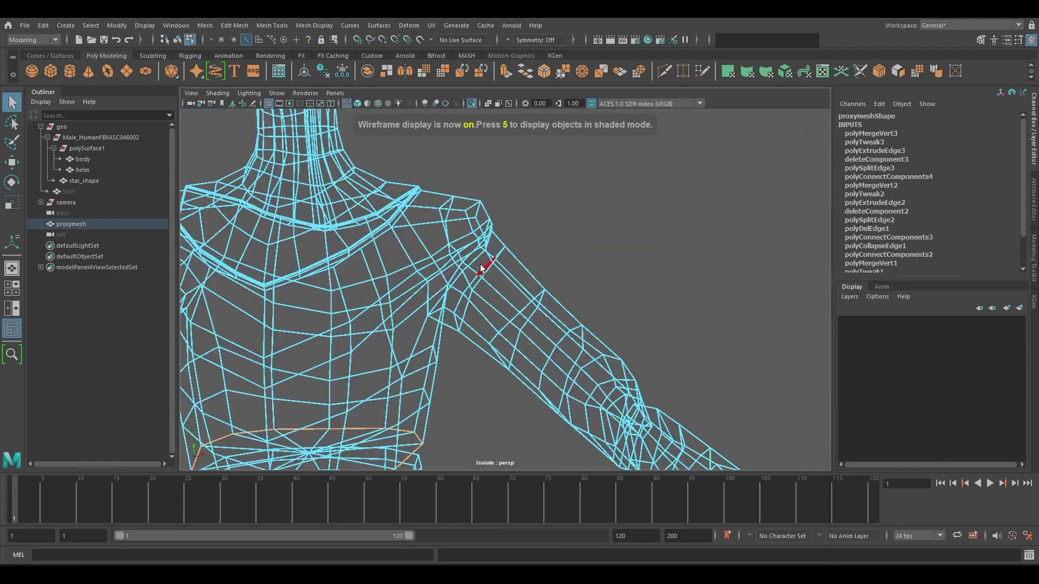
pyautogui.press('5')
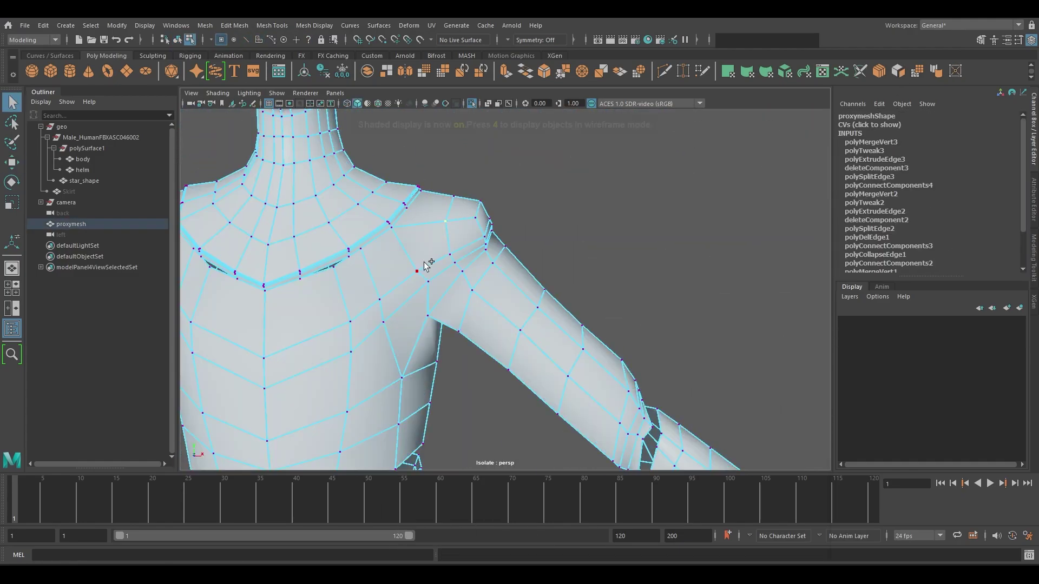
pyautogui.click(879, 71)
pyautogui.press('w')
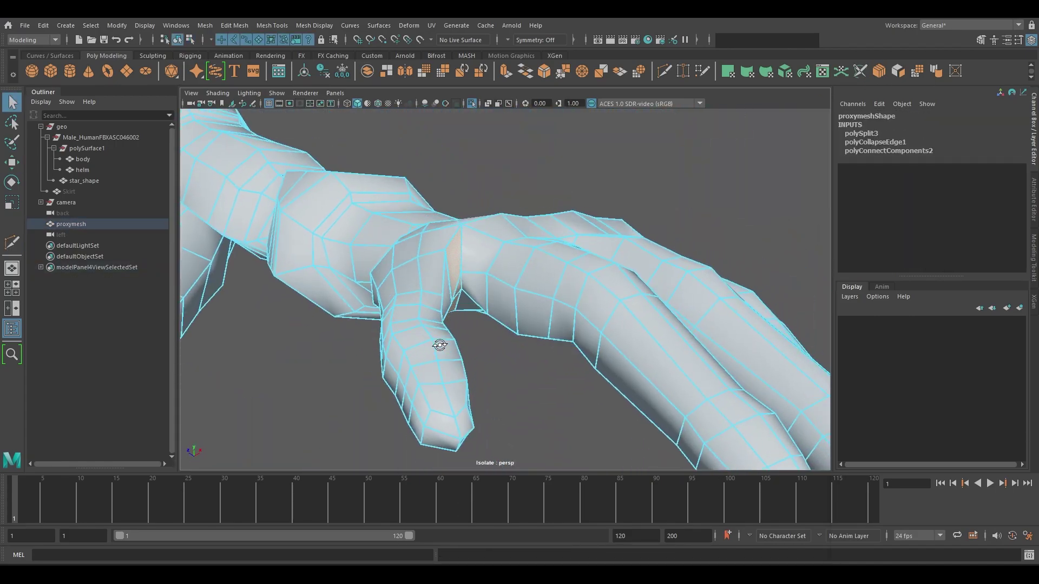
# - Cut the left thumb from the hand at its base and select edges across its middle joint
pyautogui.keyDown('shift'); pyautogui.click(437, 251); pyautogui.keyUp('shift')
pyautogui.keyDown('alt'); pyautogui.moveTo(437, 251); pyautogui.dragTo(456, 281); pyautogui.keyUp('alt')
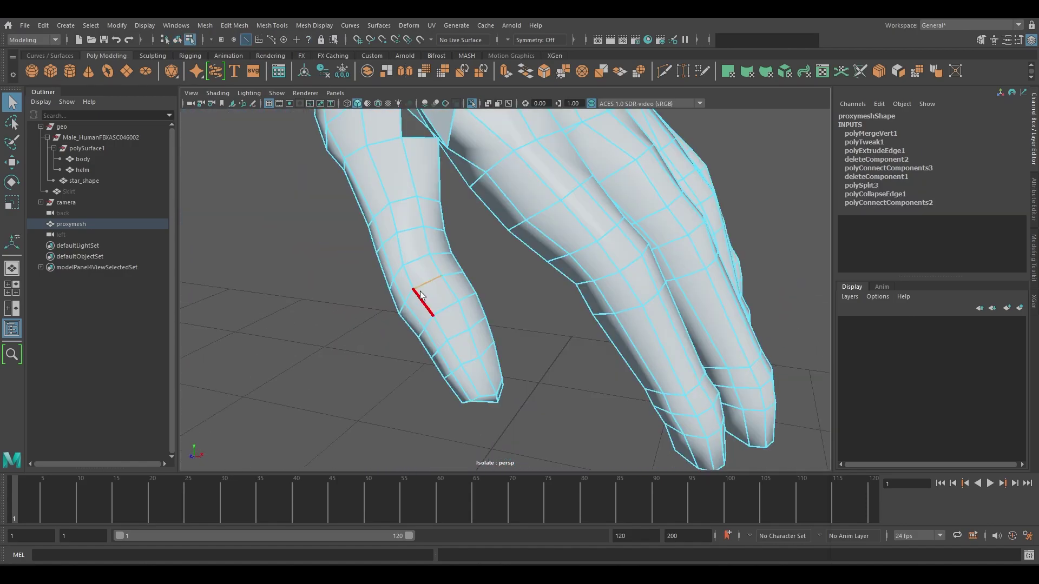
pyautogui.keyDown('alt'); pyautogui.moveTo(427, 311); pyautogui.dragTo(415, 366); pyautogui.keyUp('alt')
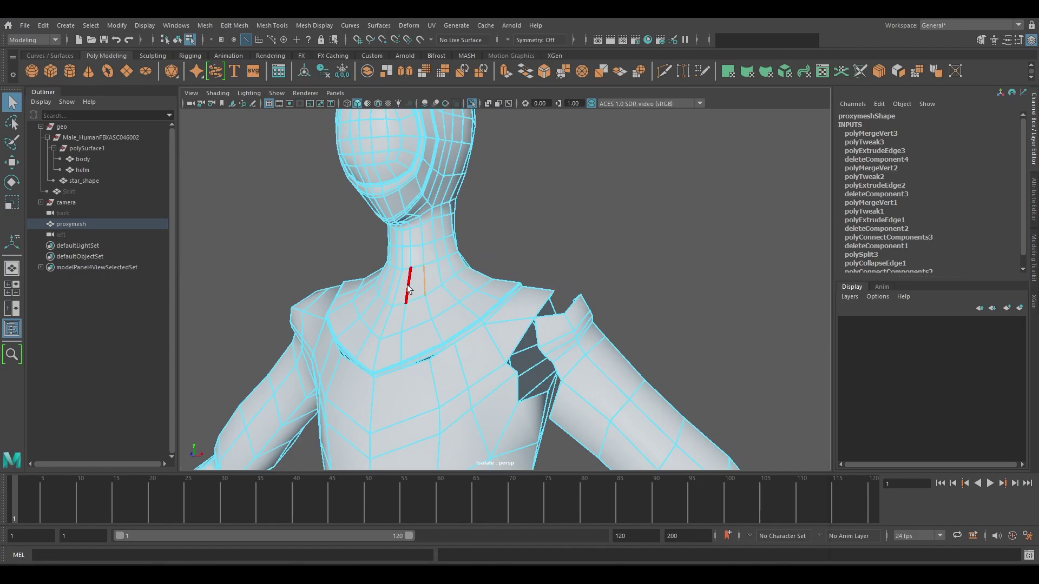
# - Connect the edge rings around the neck and the left index finger to insert new edge loops
pyautogui.click(878, 72)
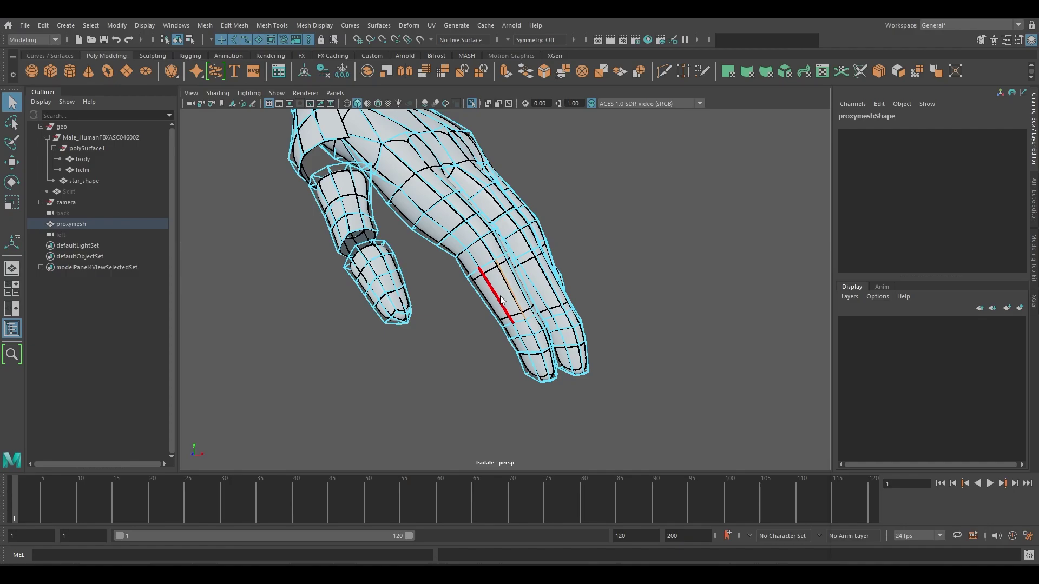
pyautogui.click(494, 295)
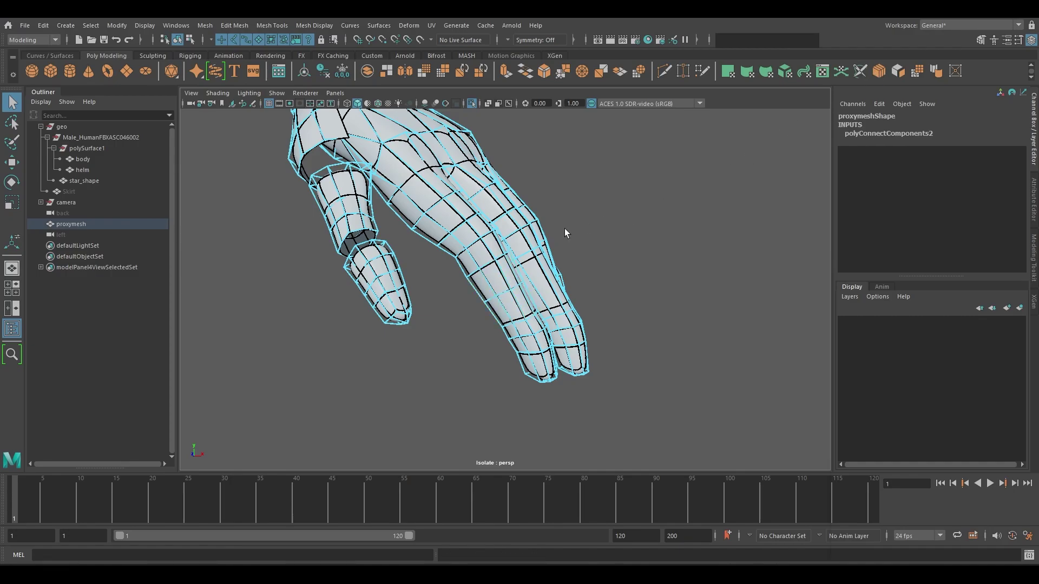
# - Delete the proxy mesh's construction history in object mode and restore the unsmoothed display
pyautogui.moveTo(514, 227); pyautogui.dragTo(565, 215, button='right')
pyautogui.hotkey('alt', 'shift', 'd')
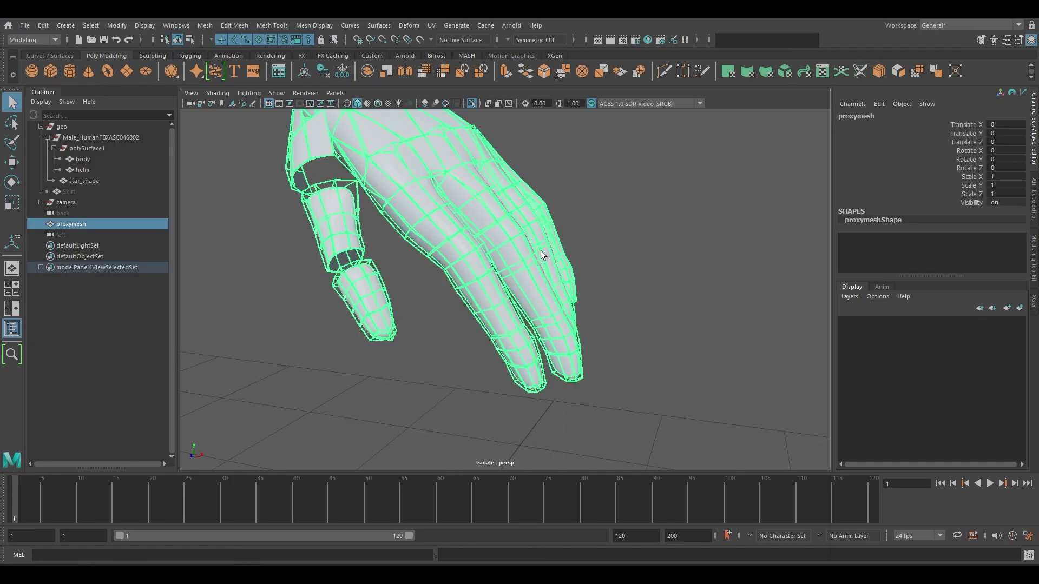
pyautogui.keyDown('alt'); pyautogui.moveTo(540, 251); pyautogui.dragTo(501, 264); pyautogui.keyUp('alt')
pyautogui.press('1')
# - Detach the left index finger at its middle joint, delete the ring of faces there, and select the upper part's open border
pyautogui.rightClick(464, 269)
pyautogui.click(463, 241)
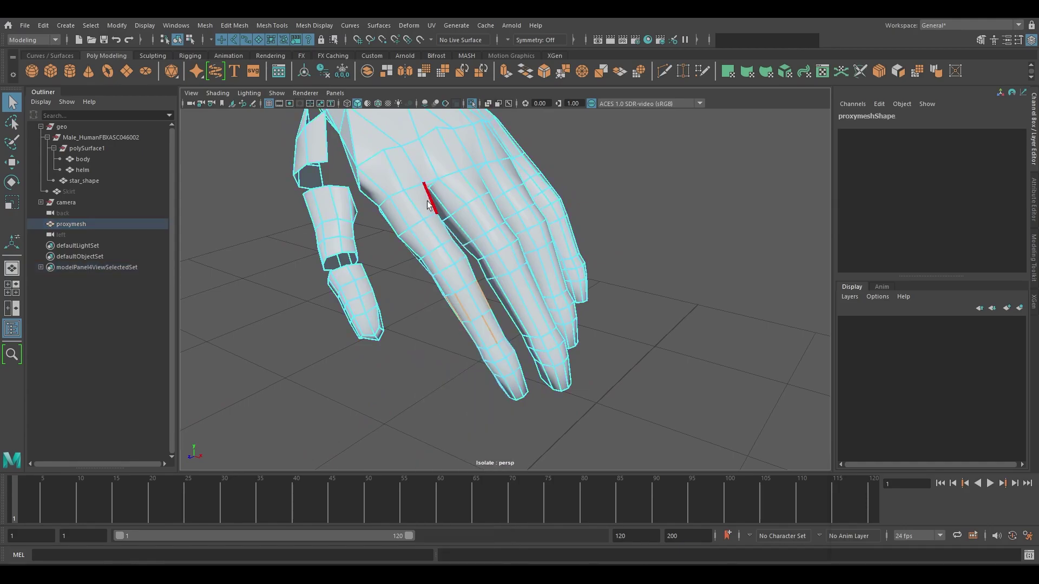
pyautogui.moveTo(463, 264); pyautogui.dragTo(441, 292, button='right')
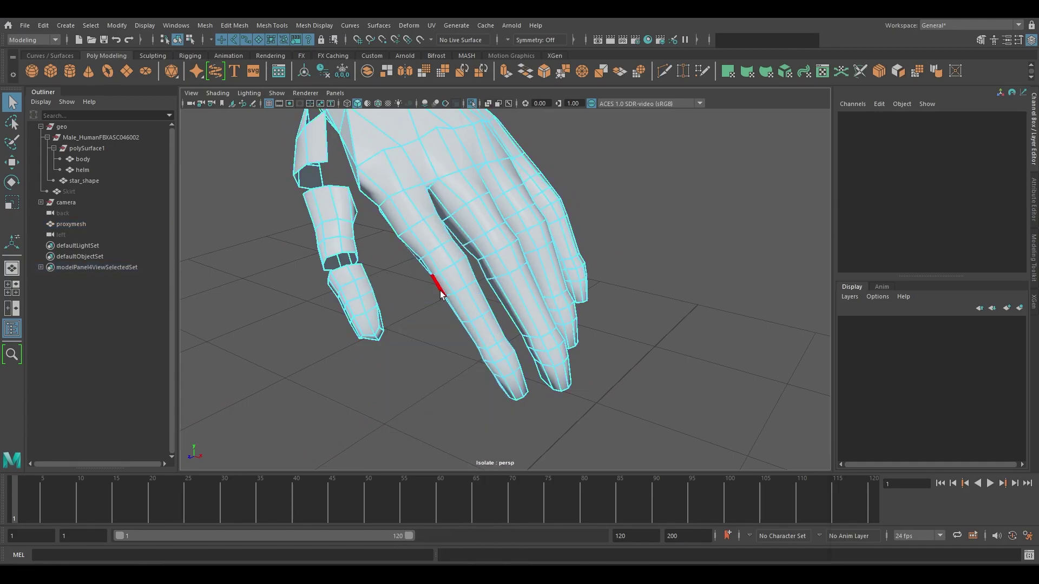
pyautogui.scroll(5, 440, 292)
pyautogui.moveTo(390, 254); pyautogui.dragTo(391, 216, button='right')
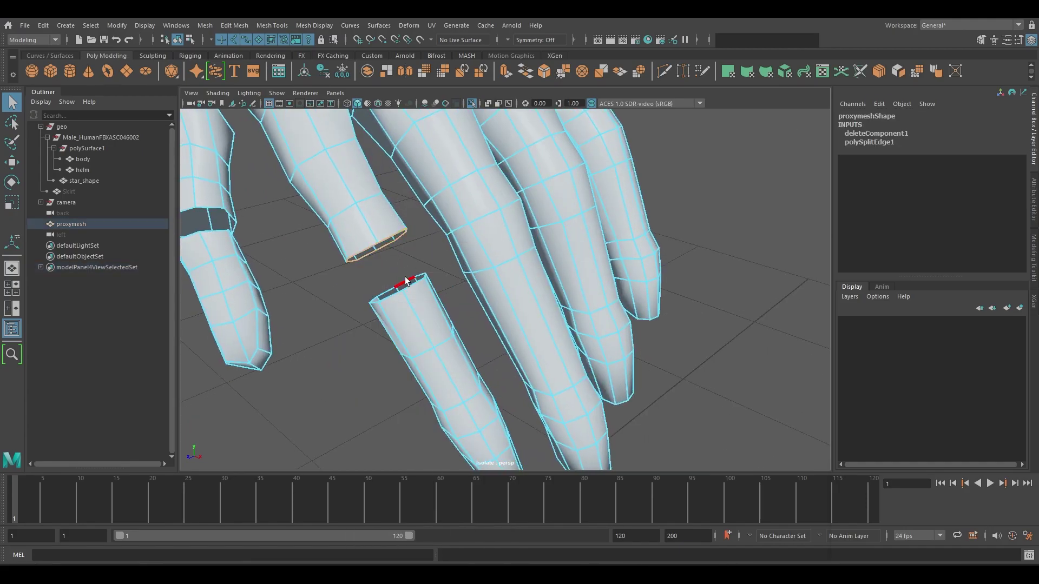
# - Extrude the open border of the index finger's base segment and merge it to the center as a cap
pyautogui.keyDown('alt'); pyautogui.moveTo(411, 262); pyautogui.dragTo(415, 230, button='middle'); pyautogui.keyUp('alt')
pyautogui.keyDown('shift'); pyautogui.moveTo(414, 230); pyautogui.dragTo(429, 224, button='right'); pyautogui.keyUp('shift')
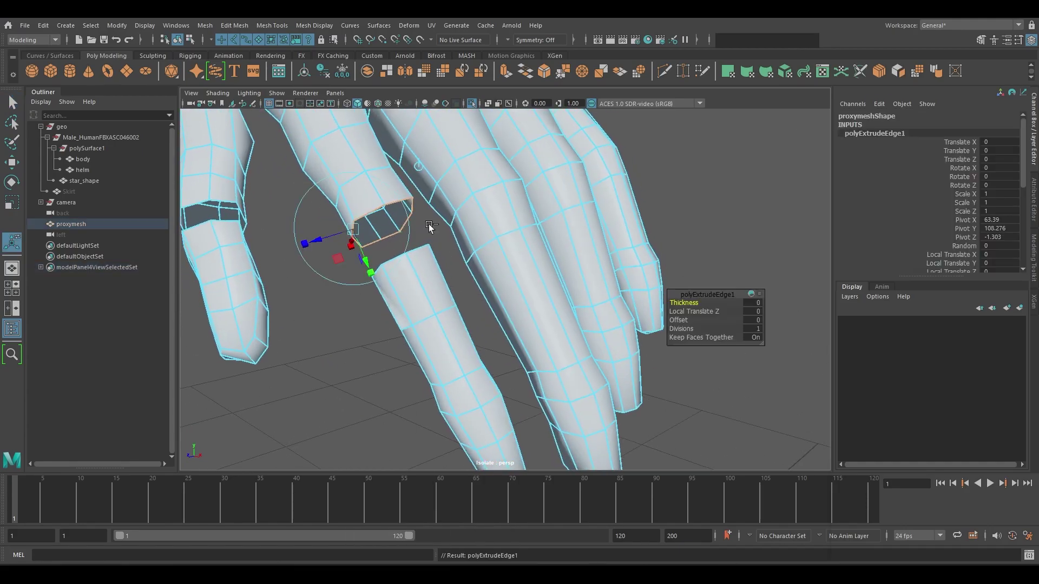
pyautogui.click(581, 71)
pyautogui.scroll(-5, 487, 216)
pyautogui.press('q')
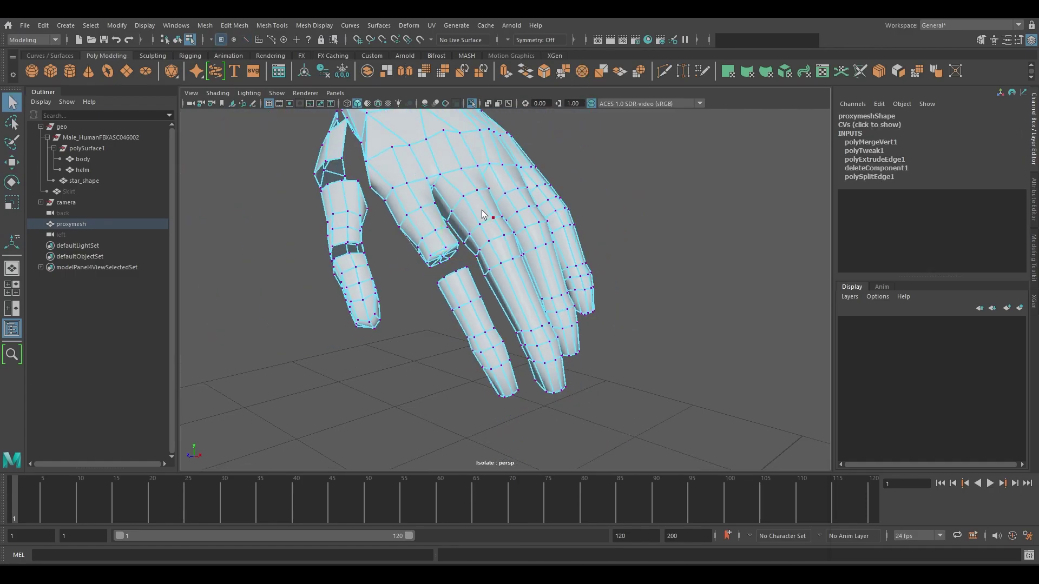
# - Connect the edge ring near the left index finger's last joint to insert an edge loop
pyautogui.scroll(5, 462, 247)
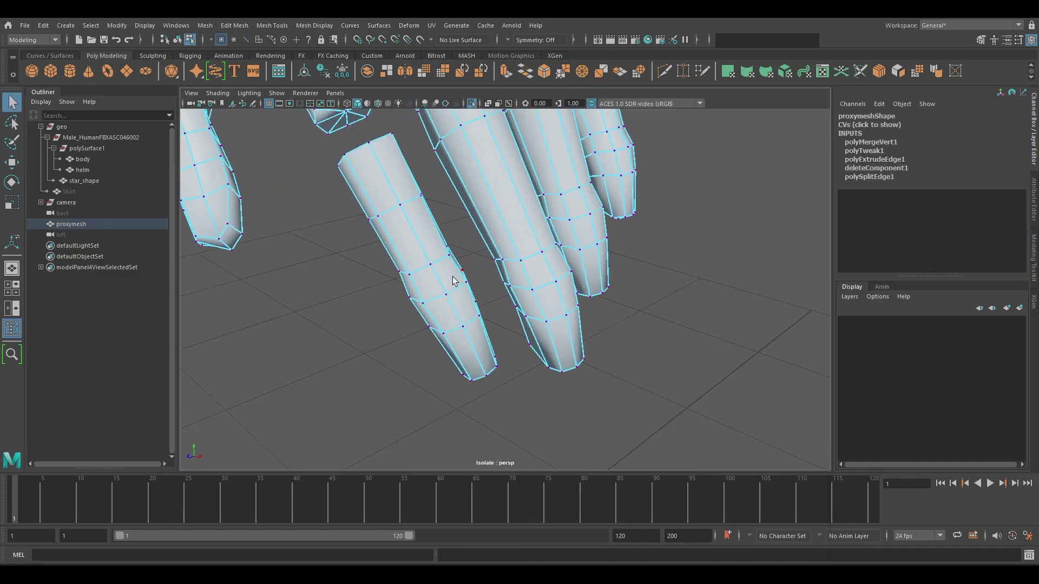
pyautogui.moveTo(452, 276); pyautogui.dragTo(456, 245, button='right')
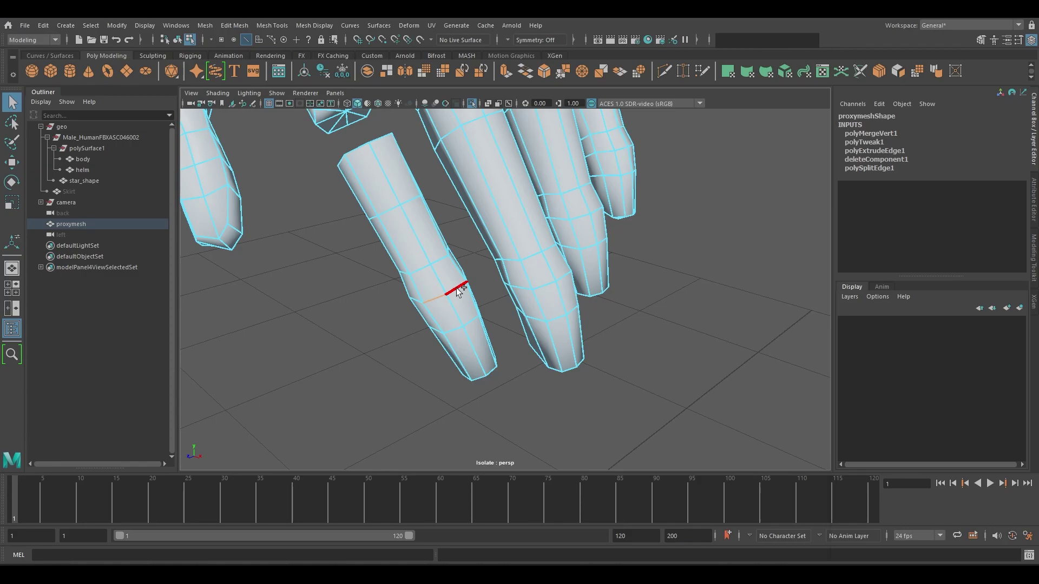
pyautogui.keyDown('shift'); pyautogui.click(457, 290); pyautogui.keyUp('shift')
pyautogui.scroll(-2, 459, 282)
pyautogui.keyDown('alt'); pyautogui.moveTo(459, 281); pyautogui.dragTo(524, 251); pyautogui.keyUp('alt')
pyautogui.scroll(2, 482, 272)
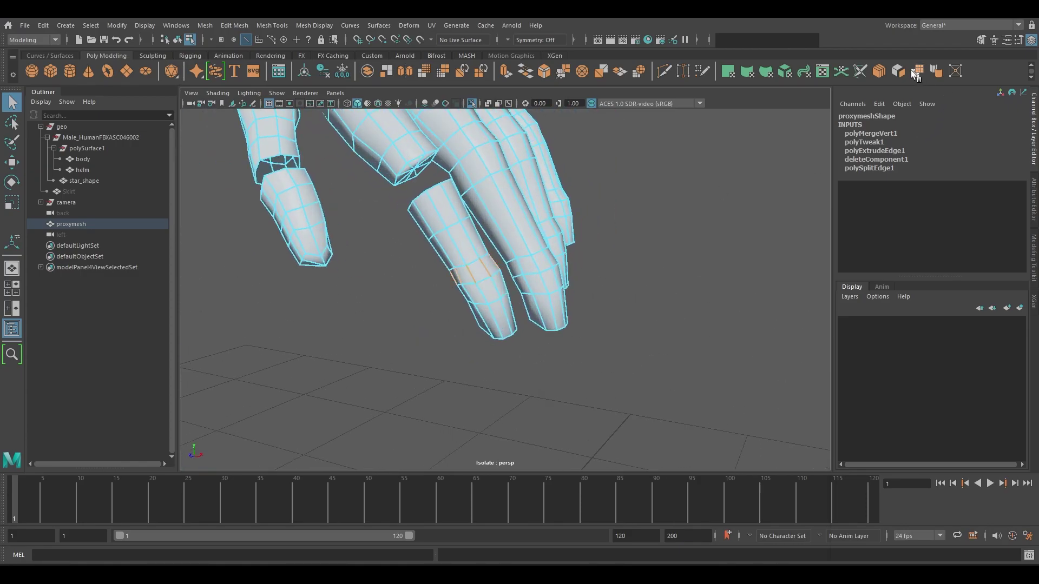
pyautogui.click(860, 74)
pyautogui.scroll(2, 495, 262)
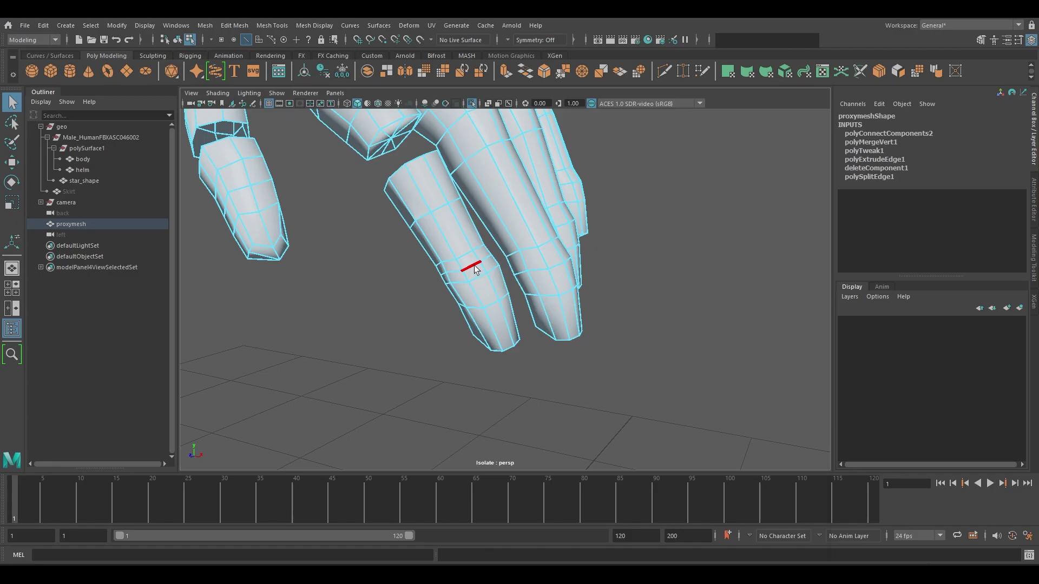
# - Delete the ring of faces at the index finger's last joint and select the middle segment's open border loop
pyautogui.moveTo(472, 275); pyautogui.dragTo(471, 283, button='right')
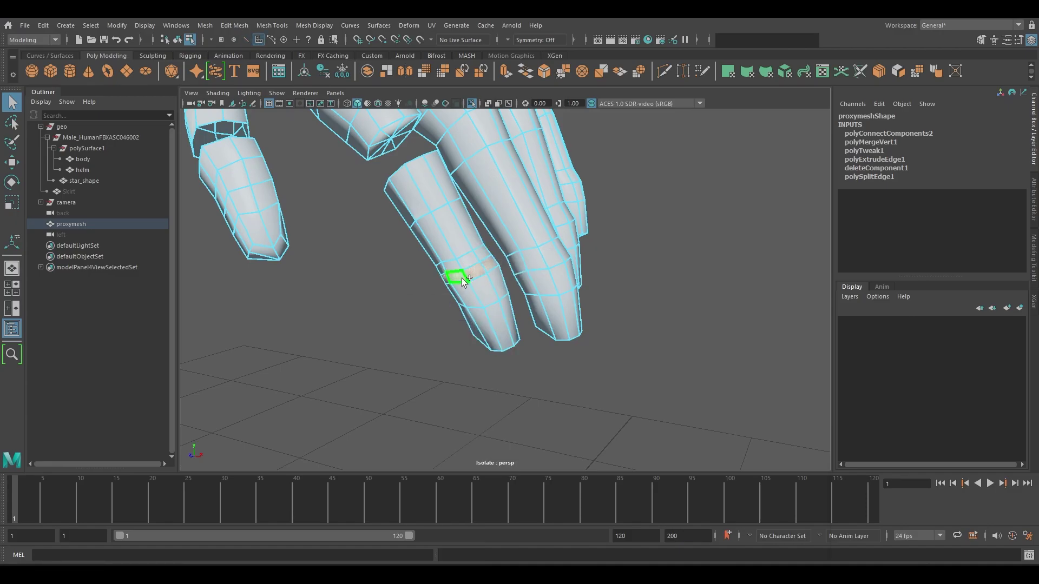
pyautogui.click(462, 264)
pyautogui.rightClick(469, 245)
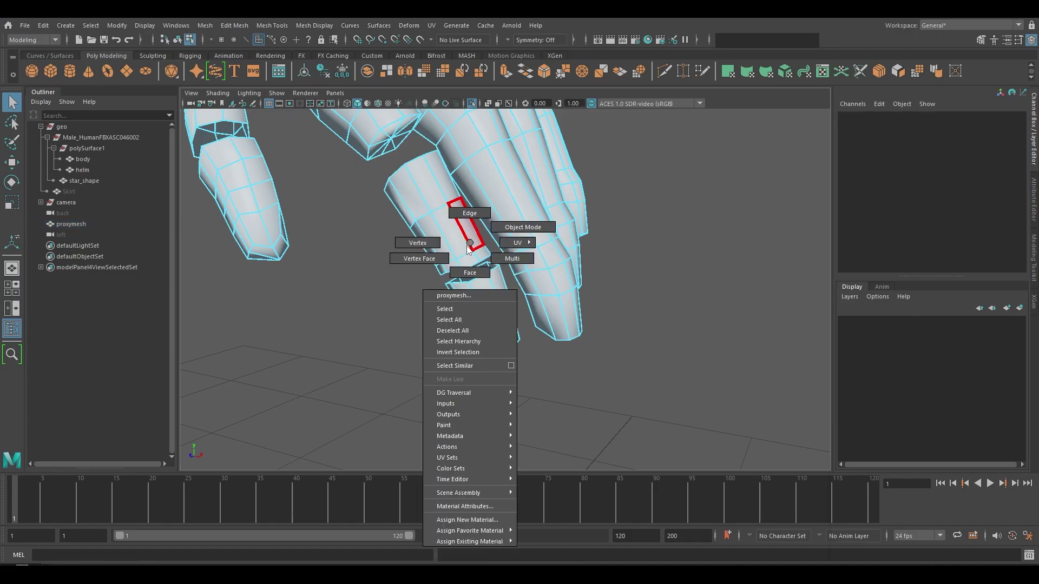
pyautogui.click(463, 215)
pyautogui.keyDown('alt'); pyautogui.moveTo(466, 270); pyautogui.dragTo(471, 216); pyautogui.keyUp('alt')
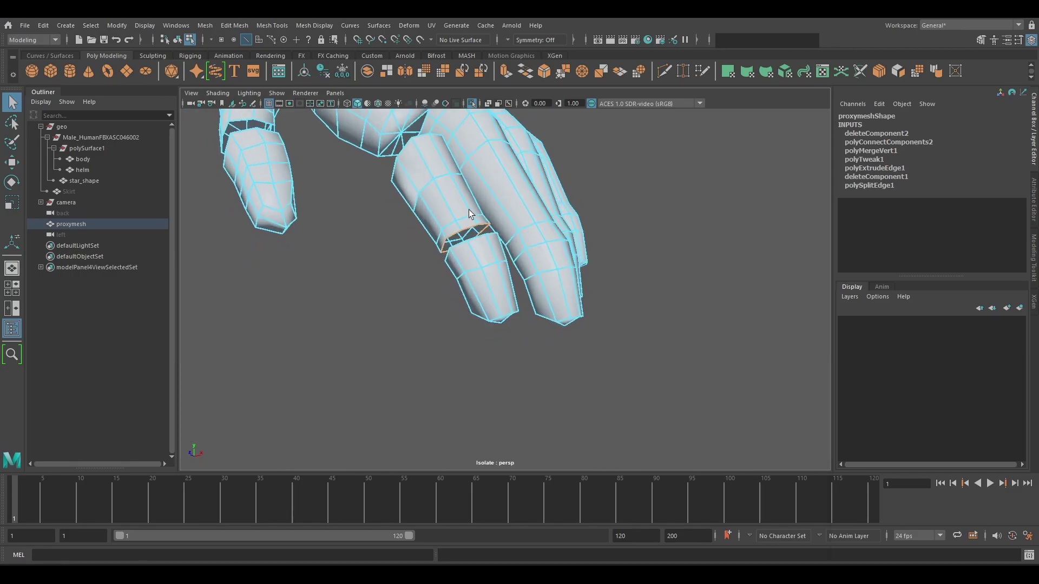
# - Extrude the middle finger segment's open border, merge it to the center as a cap, and return to object mode
pyautogui.keyDown('alt'); pyautogui.moveTo(471, 215); pyautogui.dragTo(462, 225, button='middle'); pyautogui.keyUp('alt')
pyautogui.scroll(3, 462, 225)
pyautogui.hotkey('ctrl', 'e')
pyautogui.press('w')
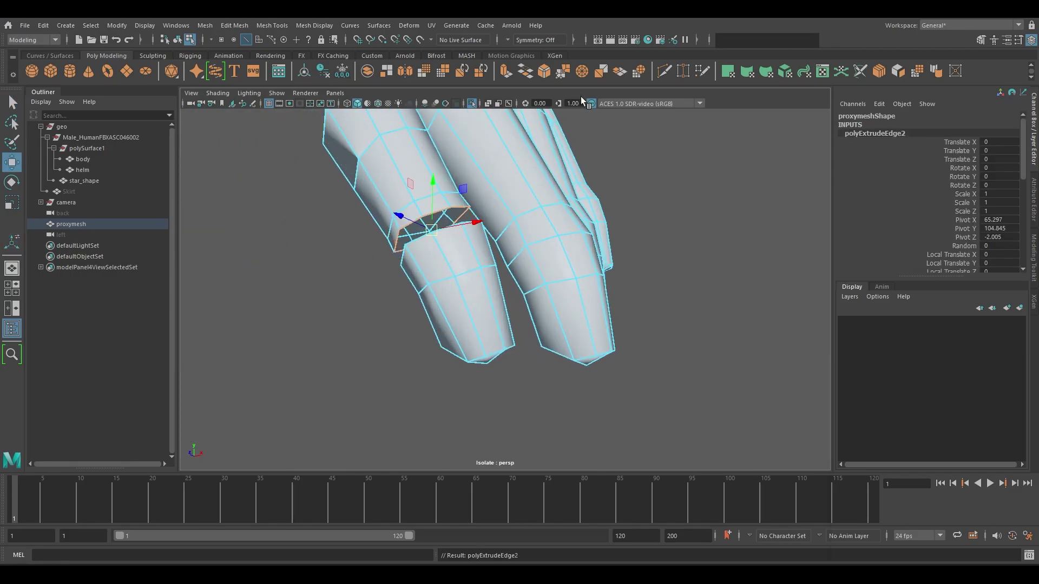
pyautogui.click(583, 69)
pyautogui.moveTo(452, 184); pyautogui.dragTo(498, 169, button='right')
pyautogui.click(558, 178)
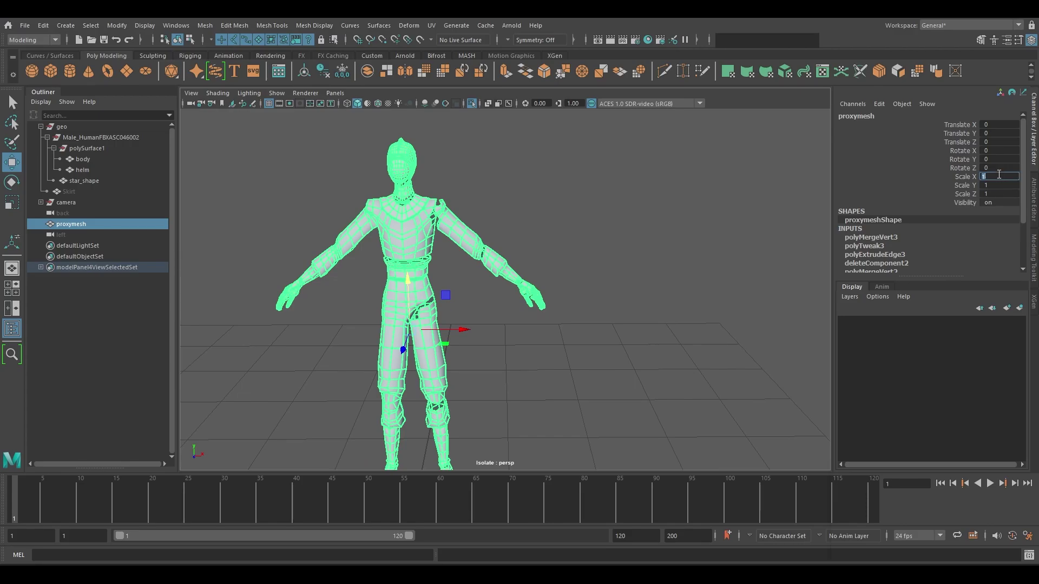
# - Set the proxy mesh's Scale X to -1 to flip it to the other side
pyautogui.write('-')
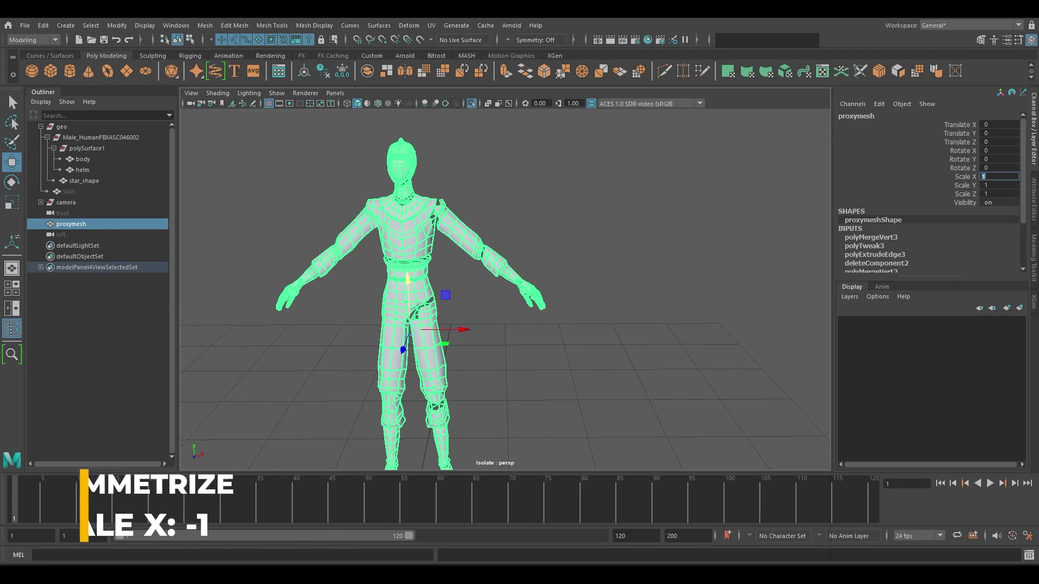
pyautogui.write('1')
pyautogui.press('Return')
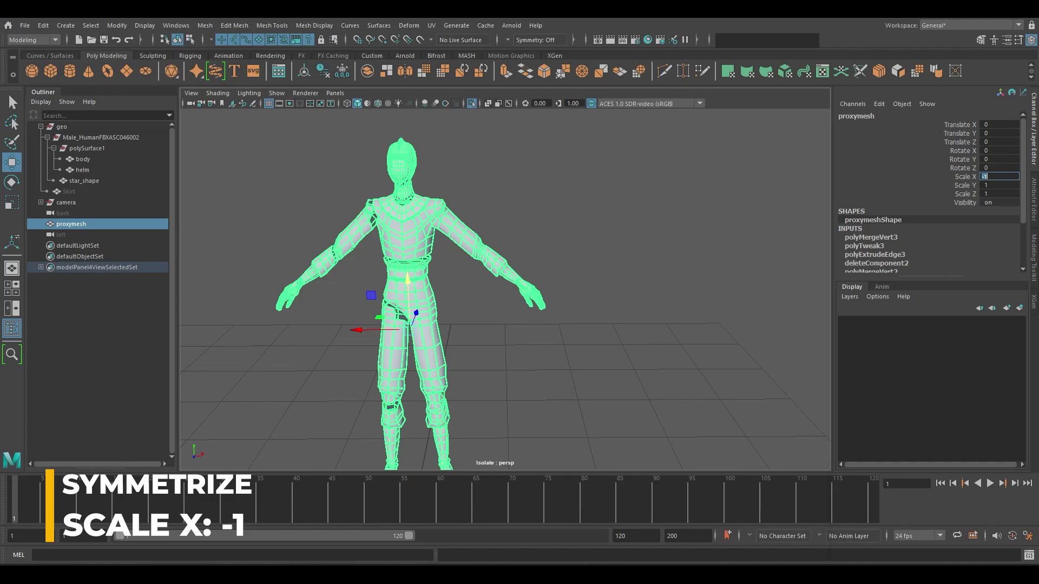
# - Freeze the transformations of the flipped proxy mesh and deselect it
pyautogui.click(589, 251)
pyautogui.click(420, 211)
pyautogui.press('space')
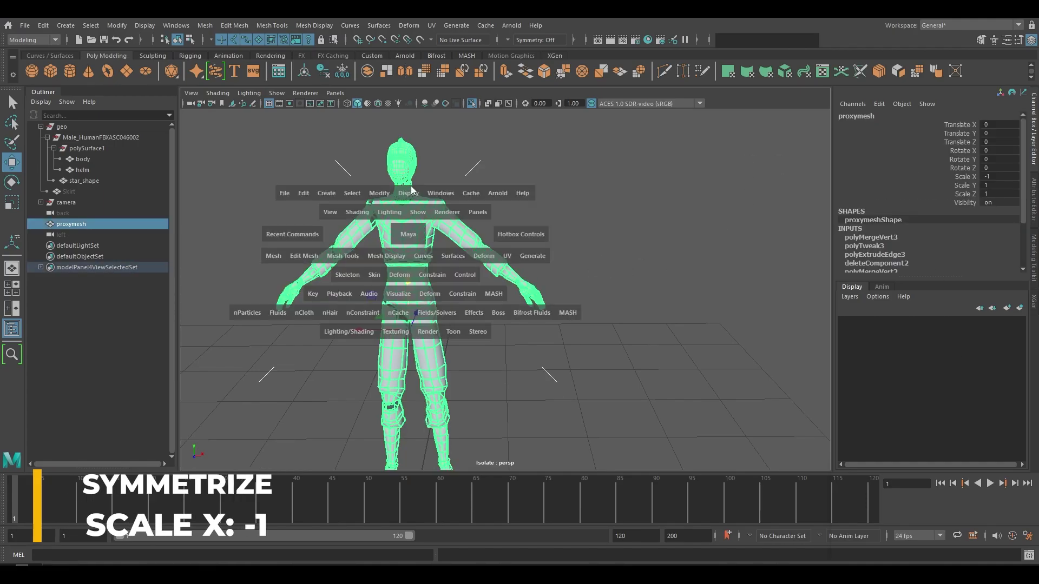
pyautogui.click(382, 193)
pyautogui.click(394, 245)
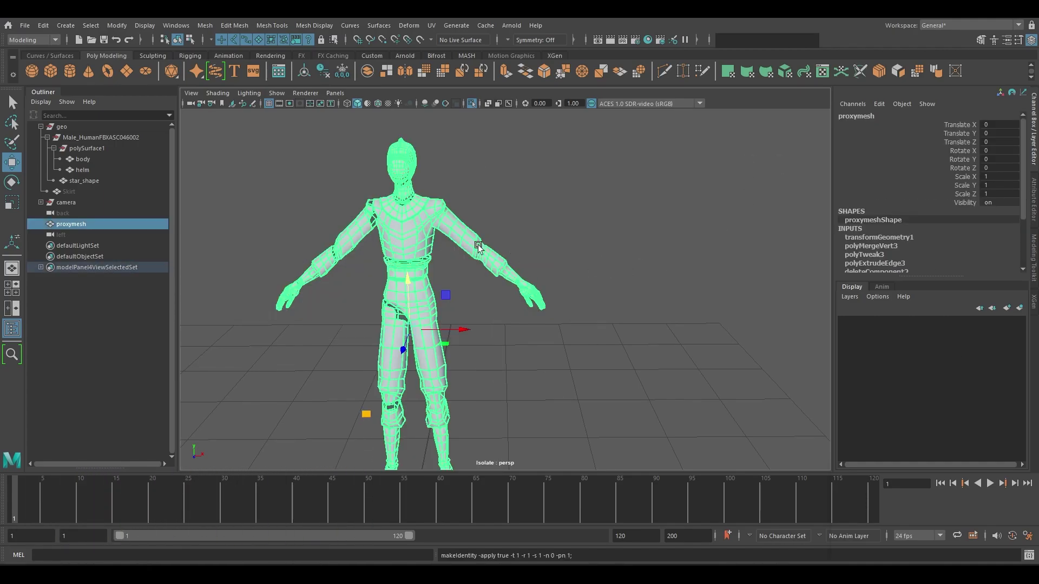
pyautogui.click(506, 224)
# - Examine the flipped proxy mesh and its joint cuts from several angles
pyautogui.scroll(-3, 506, 224)
pyautogui.scroll(-2, 507, 224)
pyautogui.keyDown('alt'); pyautogui.moveTo(482, 251); pyautogui.dragTo(472, 311); pyautogui.keyUp('alt')
pyautogui.scroll(4, 472, 311)
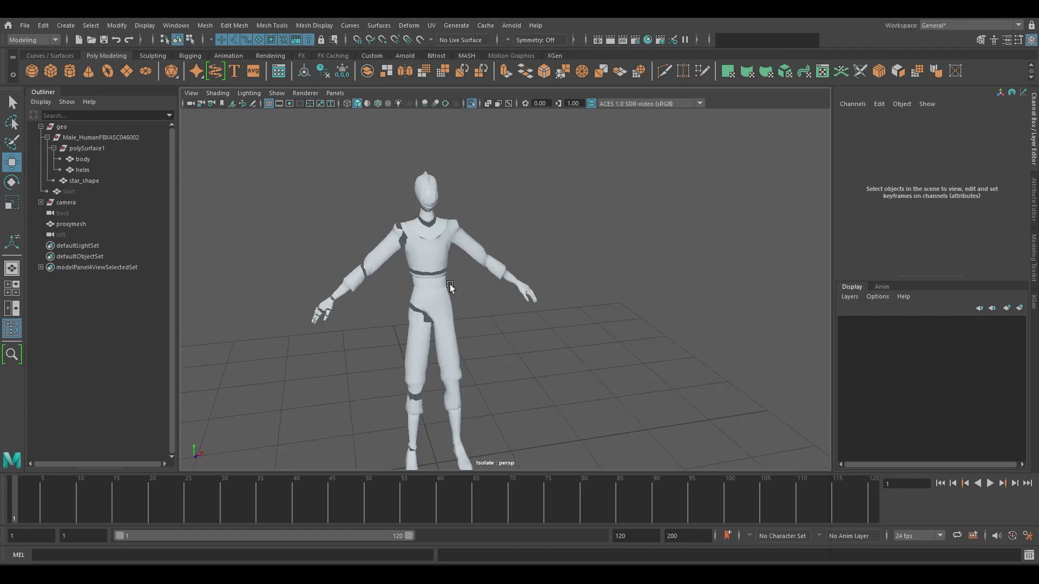
pyautogui.keyDown('alt'); pyautogui.moveTo(449, 284); pyautogui.dragTo(519, 292, button='middle'); pyautogui.keyUp('alt')
pyautogui.scroll(5, 501, 290)
pyautogui.keyDown('alt'); pyautogui.moveTo(394, 332); pyautogui.dragTo(460, 270, button='middle'); pyautogui.keyUp('alt')
pyautogui.scroll(3, 423, 294)
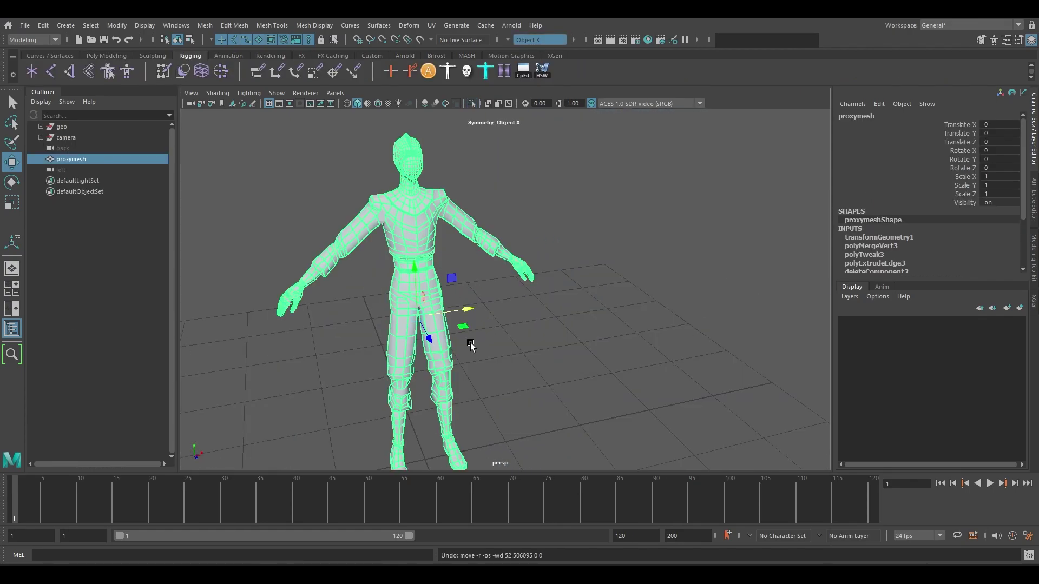
# - Assign a new Lambert material to the proxy mesh
pyautogui.scroll(3, 456, 292)
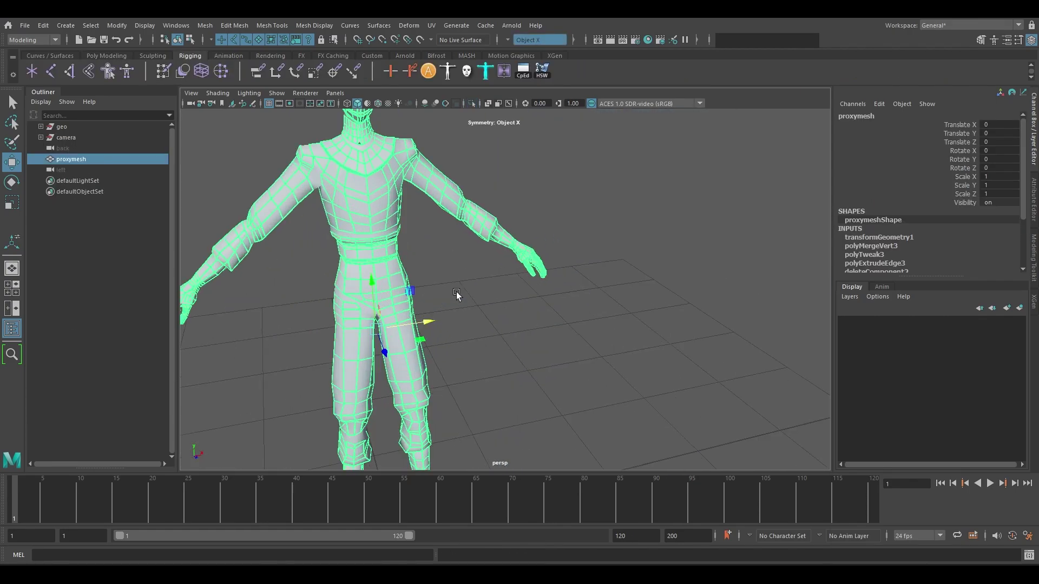
pyautogui.click(484, 301)
pyautogui.hotkey('ctrl', 'z')
pyautogui.moveTo(385, 253); pyautogui.dragTo(387, 323, button='right')
pyautogui.moveTo(387, 539); pyautogui.dragTo(388, 530, button='right')
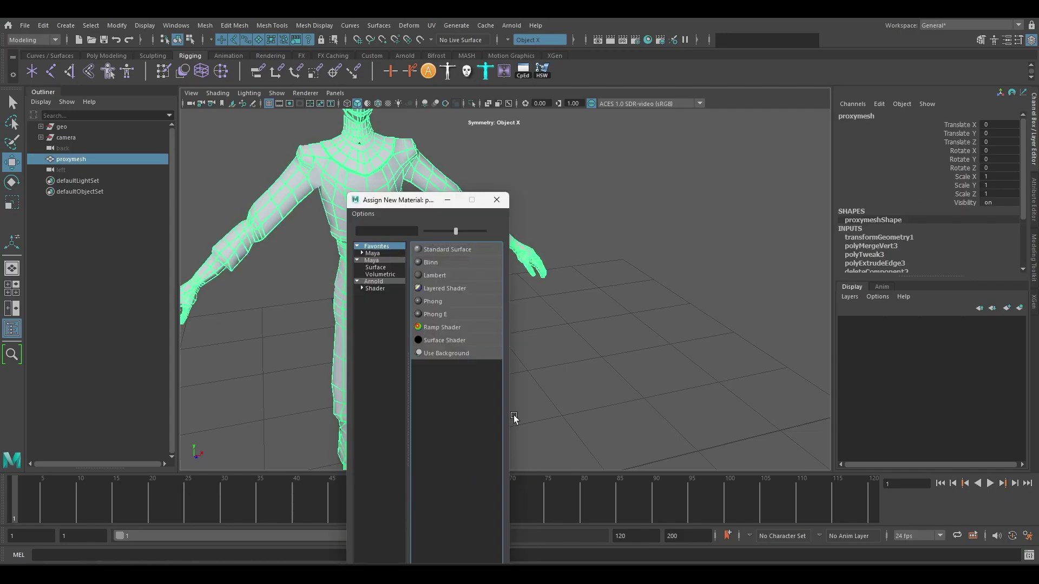
pyautogui.click(427, 277)
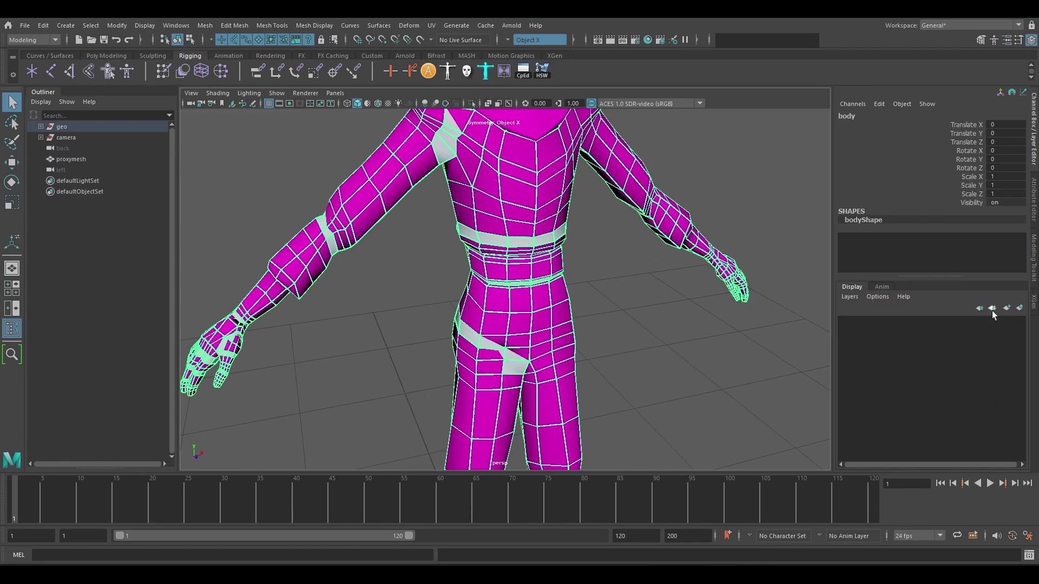
# - Name the new display layer proxy_mesh and save its settings
pyautogui.doubleClick(901, 322)
pyautogui.write('proxymesh')
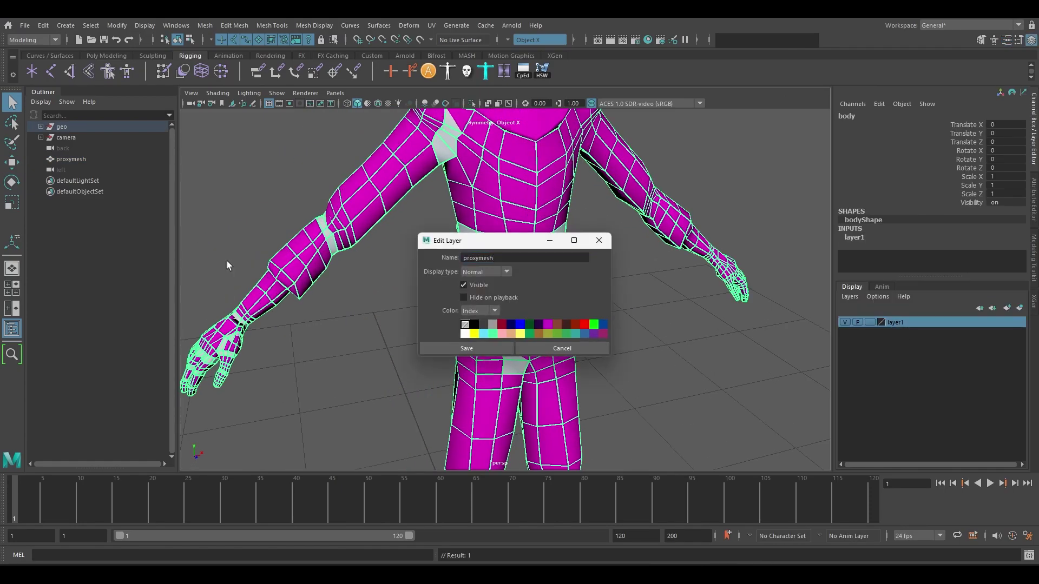
pyautogui.click(462, 347)
pyautogui.click(516, 315)
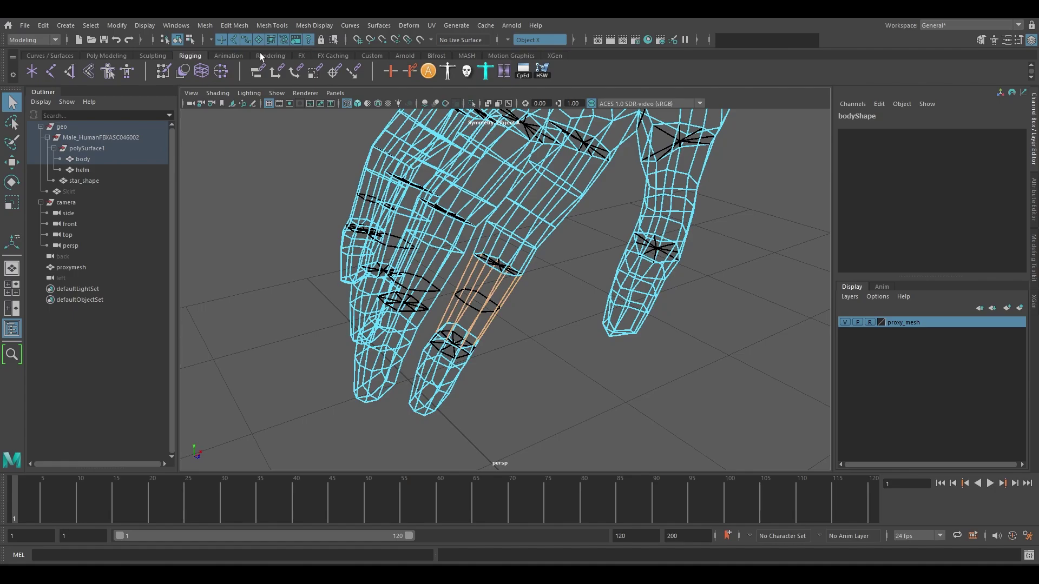
# - Connect the selected finger segment edges on the body mesh to add edges across that segment
pyautogui.click(106, 55)
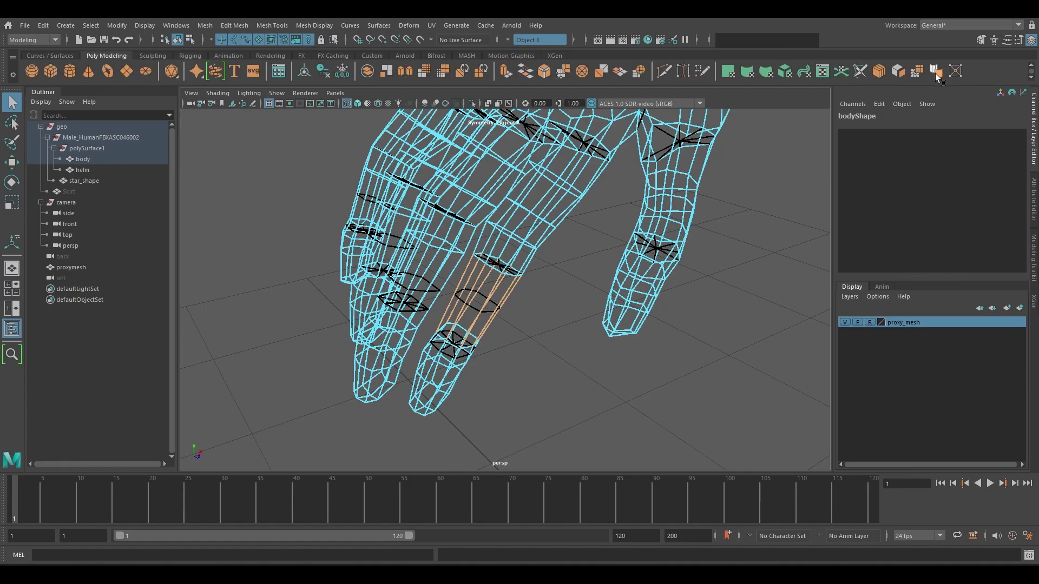
pyautogui.click(881, 70)
pyautogui.scroll(-3, 581, 302)
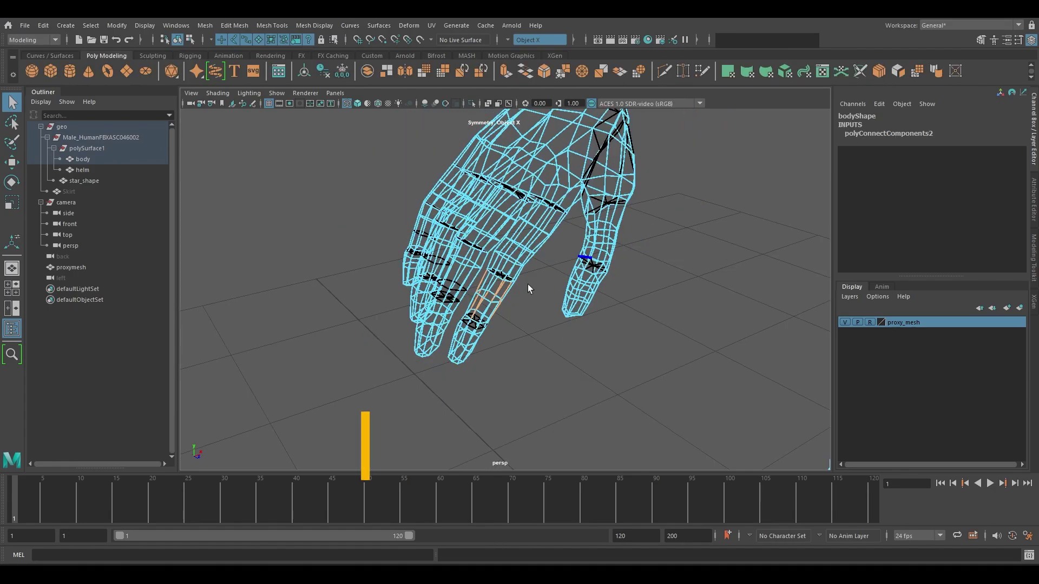
pyautogui.keyDown('alt'); pyautogui.moveTo(528, 284); pyautogui.dragTo(614, 280); pyautogui.keyUp('alt')
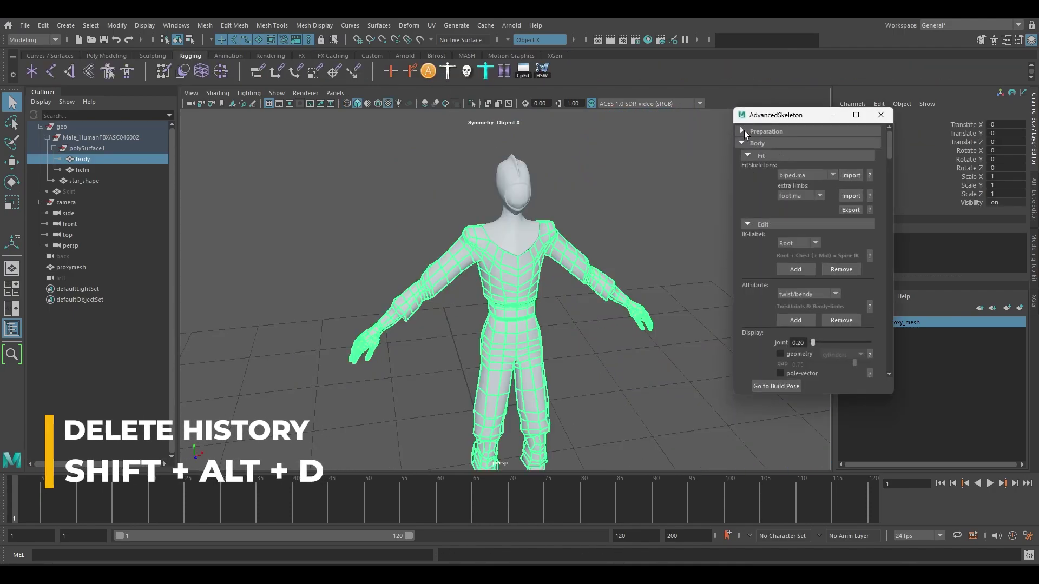
# - Open AdvancedSkeleton's Model Clean tool and move the body and helm directly under the geo group
pyautogui.click(744, 131)
pyautogui.click(793, 204)
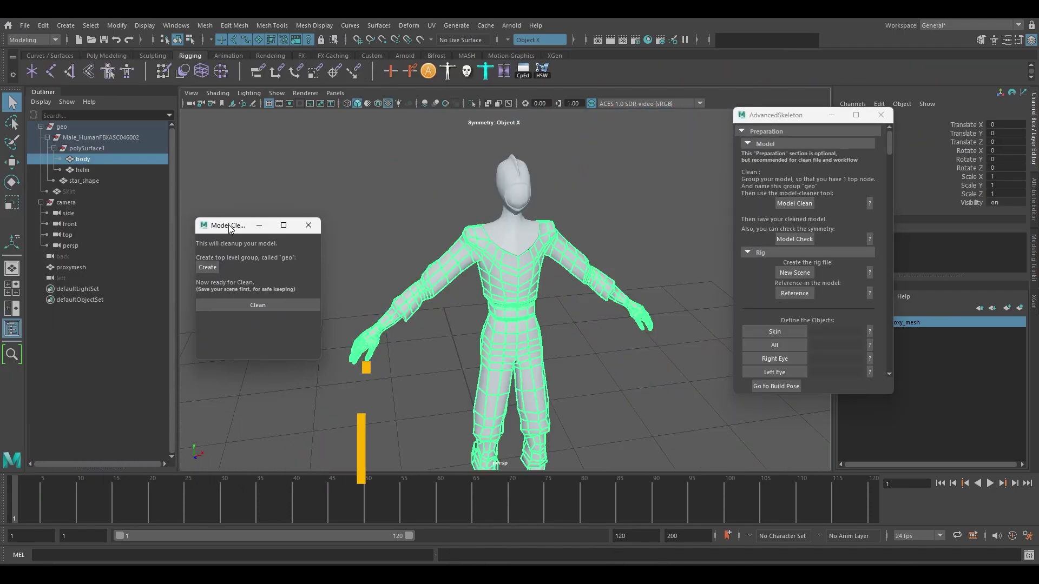
pyautogui.moveTo(82, 170); pyautogui.dragTo(81, 159)
pyautogui.moveTo(81, 159); pyautogui.dragTo(63, 128, button='middle')
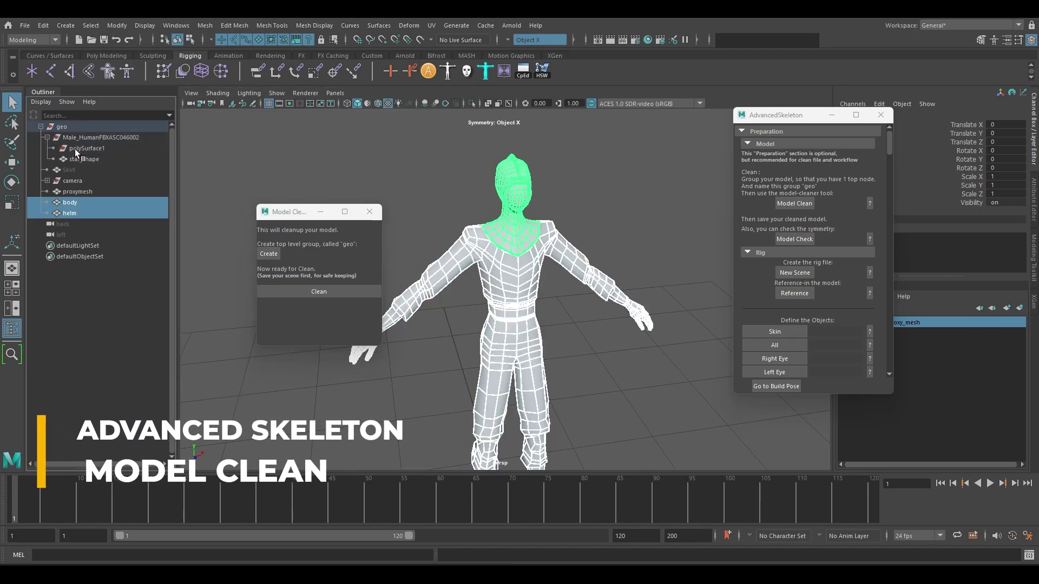
pyautogui.click(66, 183)
pyautogui.hotkey('shift', 'p')
pyautogui.click(80, 180)
pyautogui.hotkey('shift', 'p')
# - Unhide the skirt inside the geo group
pyautogui.click(74, 170)
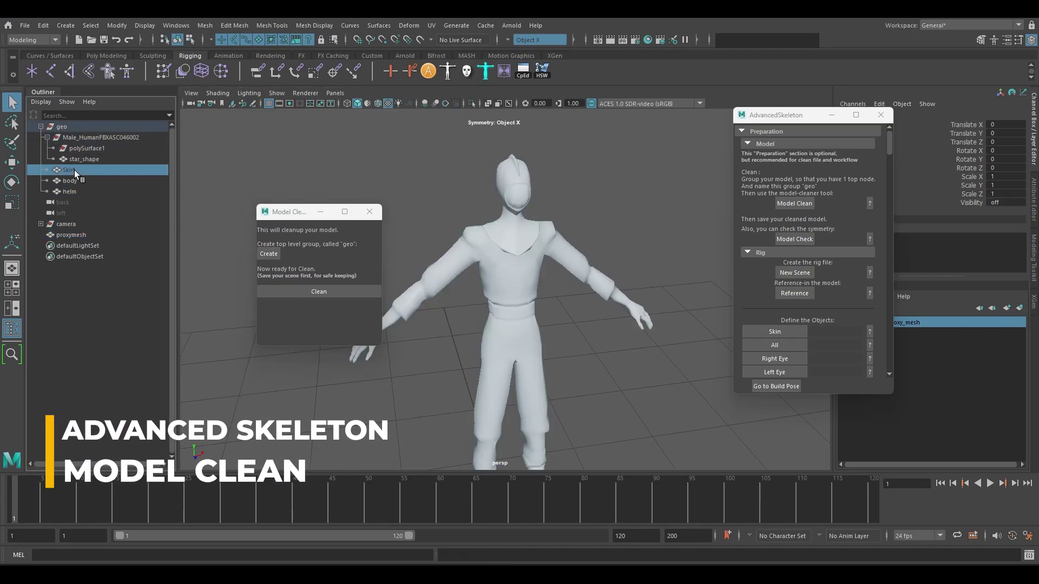
pyautogui.hotkey('shift', 'p')
pyautogui.hotkey('ctrl', 'z')
pyautogui.hotkey('ctrl', 'z')
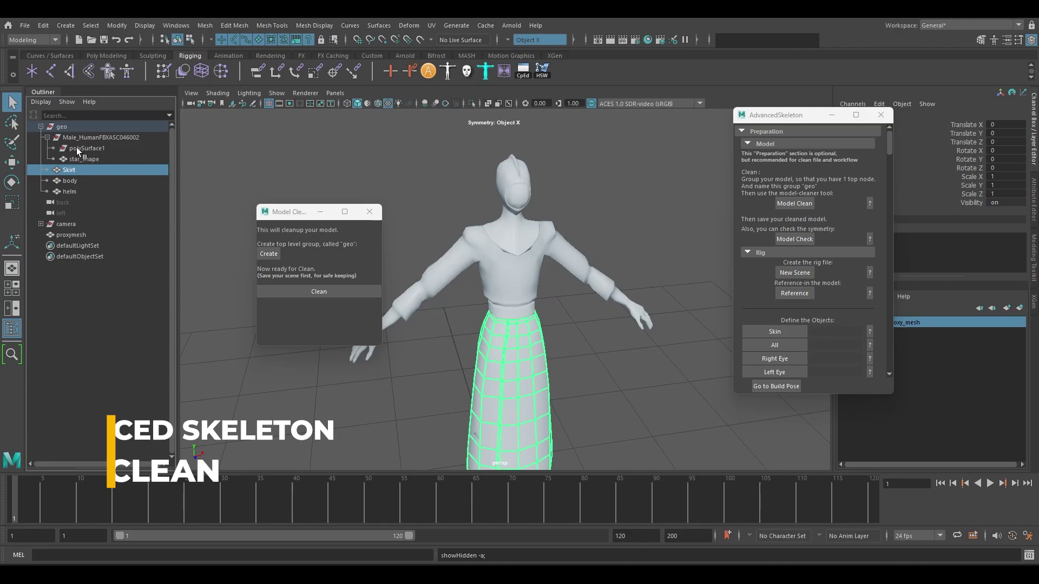
# - Move star_shape out of its nested group so it sits directly under geo
pyautogui.click(81, 159)
pyautogui.moveTo(81, 159); pyautogui.dragTo(62, 128, button='middle')
pyautogui.click(79, 138)
pyautogui.click(71, 191)
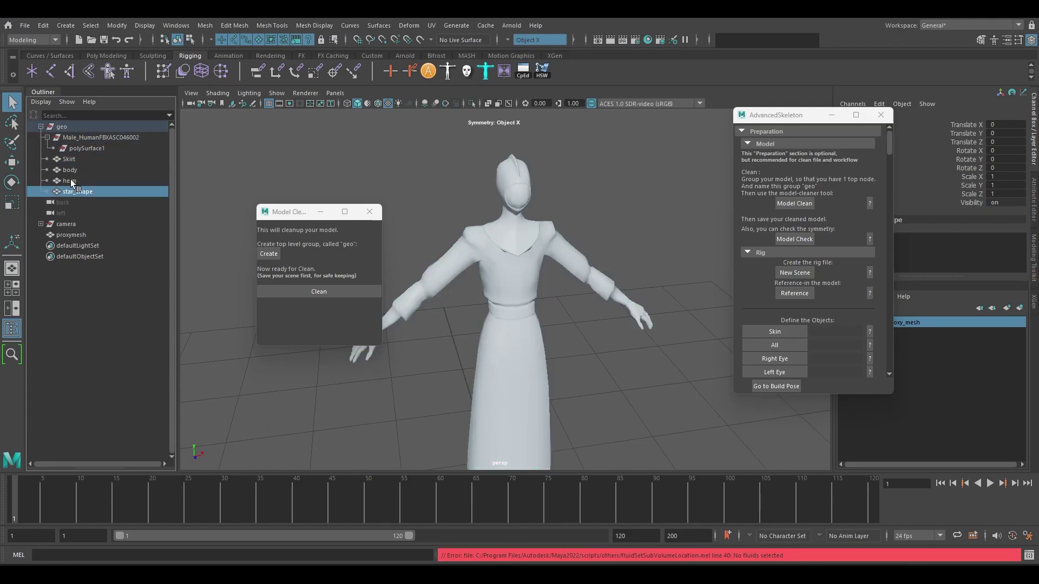
# - Delete the leftover Male_HumanFBXASC046002 group from the geo hierarchy
pyautogui.click(70, 181)
pyautogui.click(71, 170)
pyautogui.click(72, 159)
pyautogui.click(77, 138)
pyautogui.press('Delete')
# - Put the proxymesh into the top-level geo group with the other meshes
pyautogui.click(69, 128)
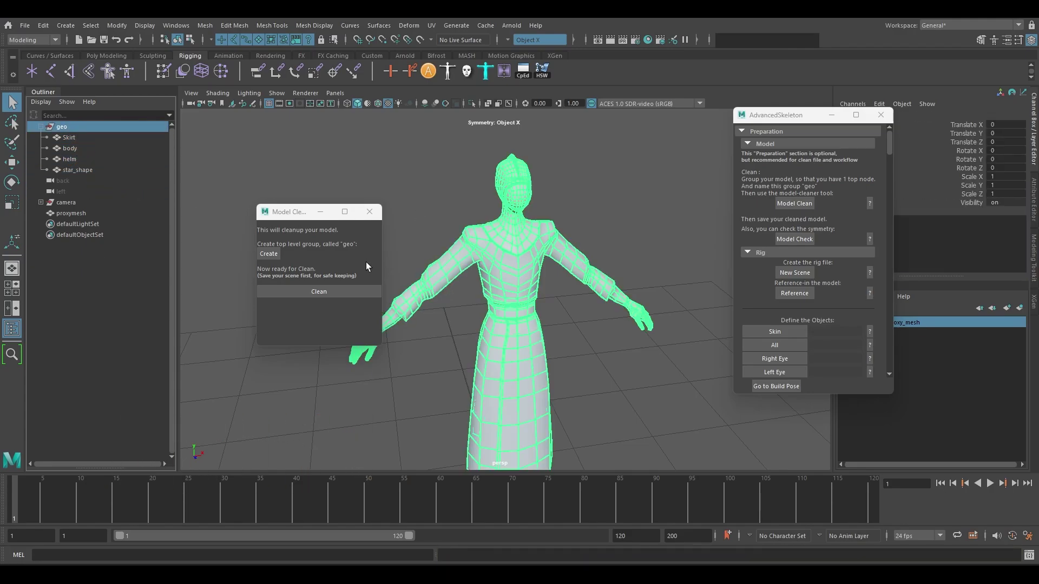
pyautogui.click(274, 254)
pyautogui.click(48, 180)
pyautogui.click(77, 179)
pyautogui.hotkey('shift', 'p')
# - Unparent the side, front, top and persp cameras and delete the emptied camera group
pyautogui.click(66, 224)
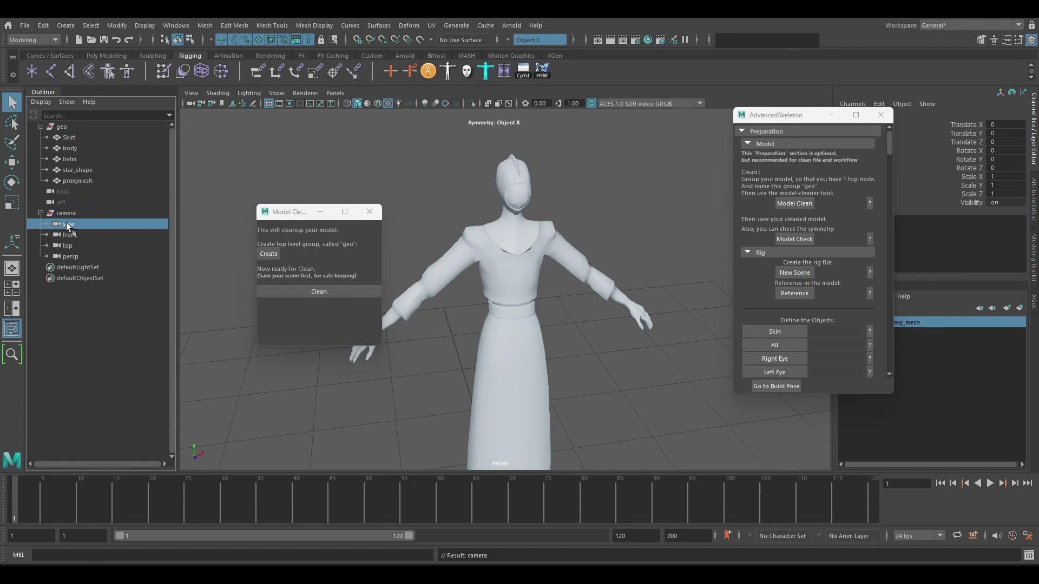
pyautogui.keyDown('shift'); pyautogui.click(67, 255); pyautogui.keyUp('shift')
pyautogui.hotkey('shift', 'p')
pyautogui.click(69, 215)
pyautogui.press('Delete')
# - Run Model Clean on the geo group and return to a single perspective view
pyautogui.click(280, 254)
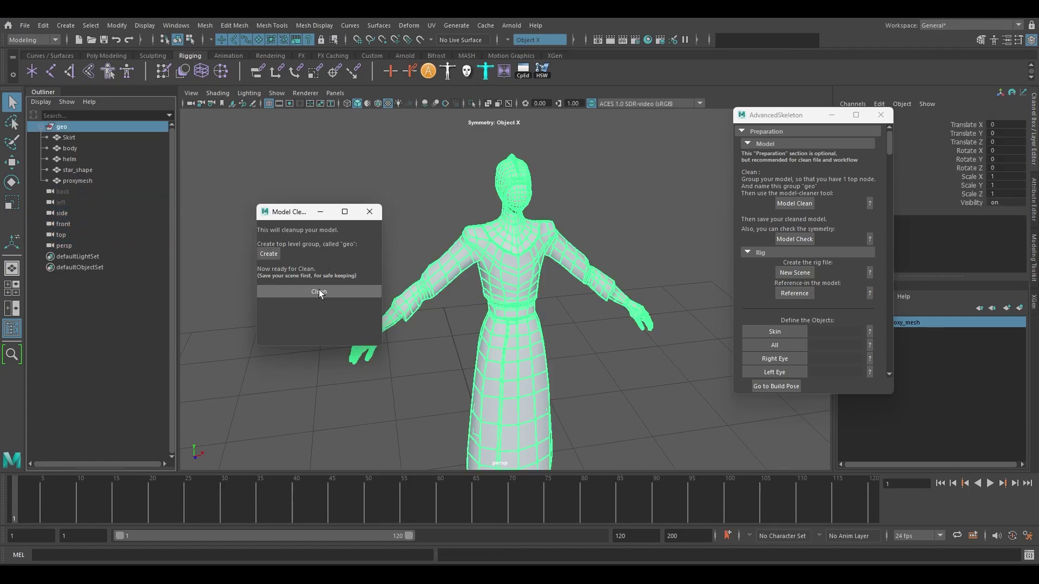
pyautogui.click(319, 292)
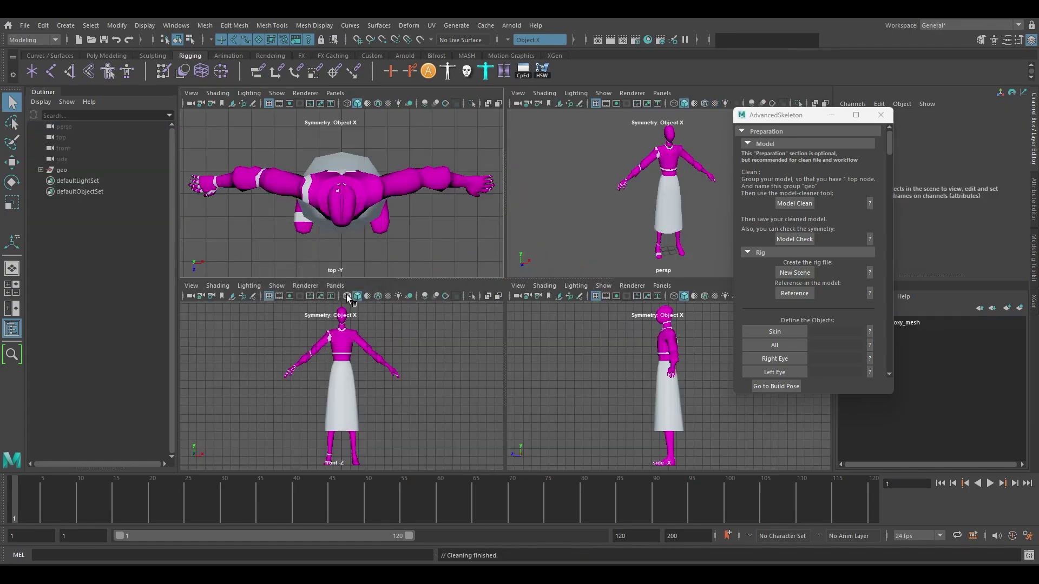
pyautogui.press('space')
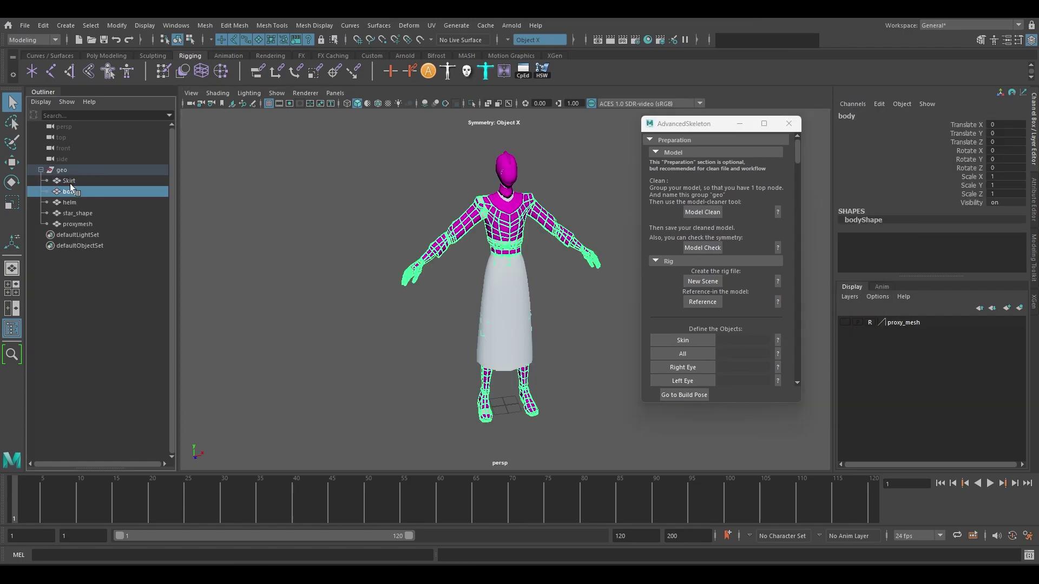
# - Move proxymesh out of the geo group and add it to the proxy_mesh display layer
pyautogui.click(80, 224)
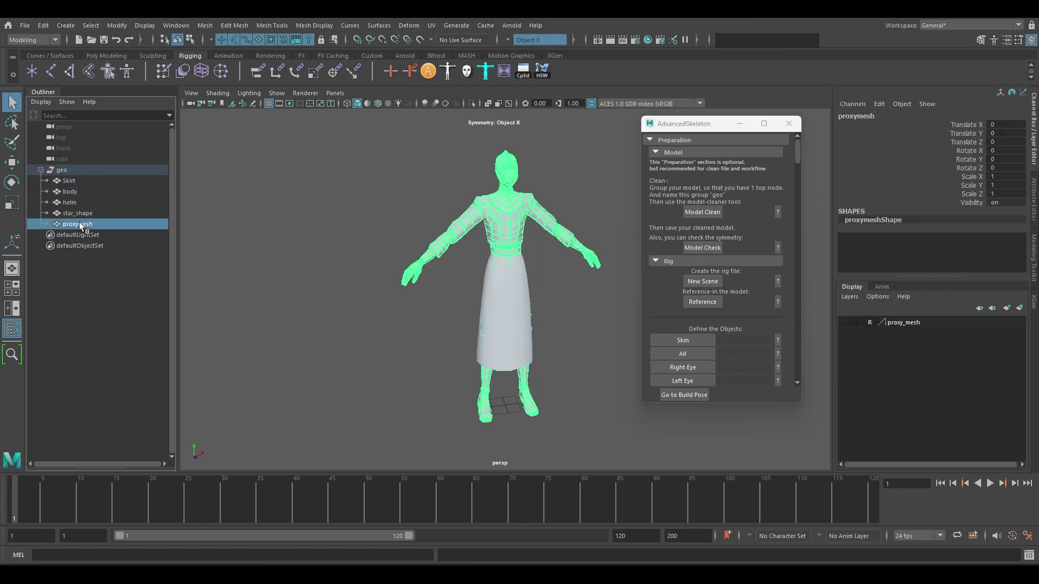
pyautogui.moveTo(84, 213); pyautogui.dragTo(97, 216)
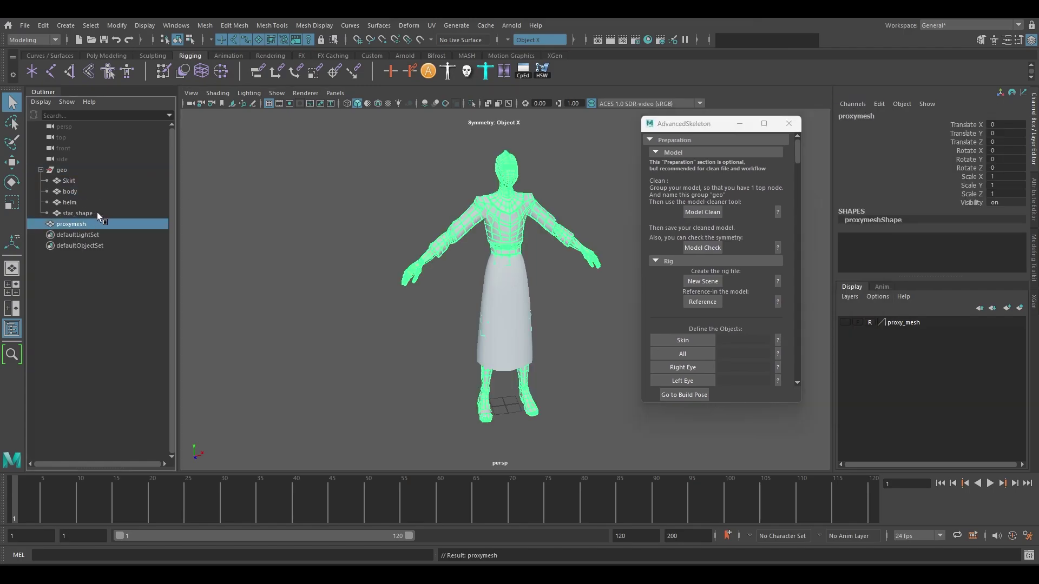
pyautogui.rightClick(903, 323)
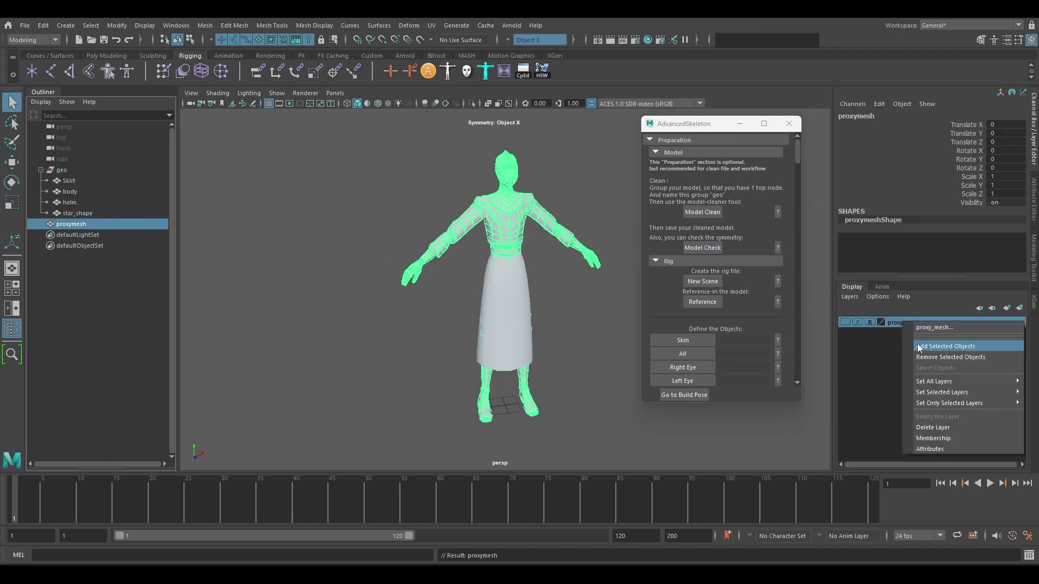
pyautogui.click(935, 346)
pyautogui.click(609, 326)
# - Hide the skirt and run Model Check on the body, choosing to continue anyway
pyautogui.click(487, 317)
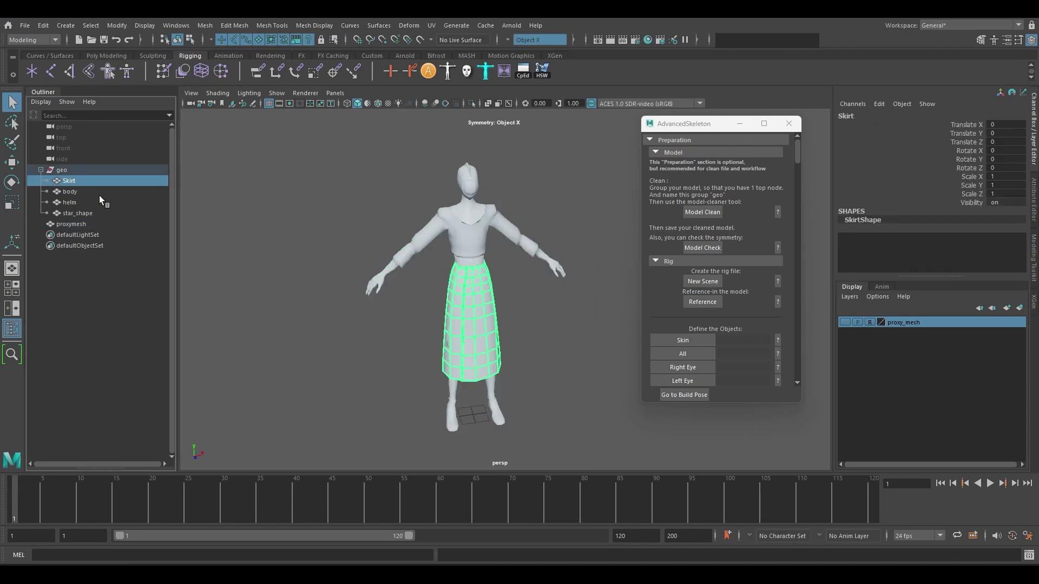
pyautogui.hotkey('ctrl', 'h')
pyautogui.click(73, 191)
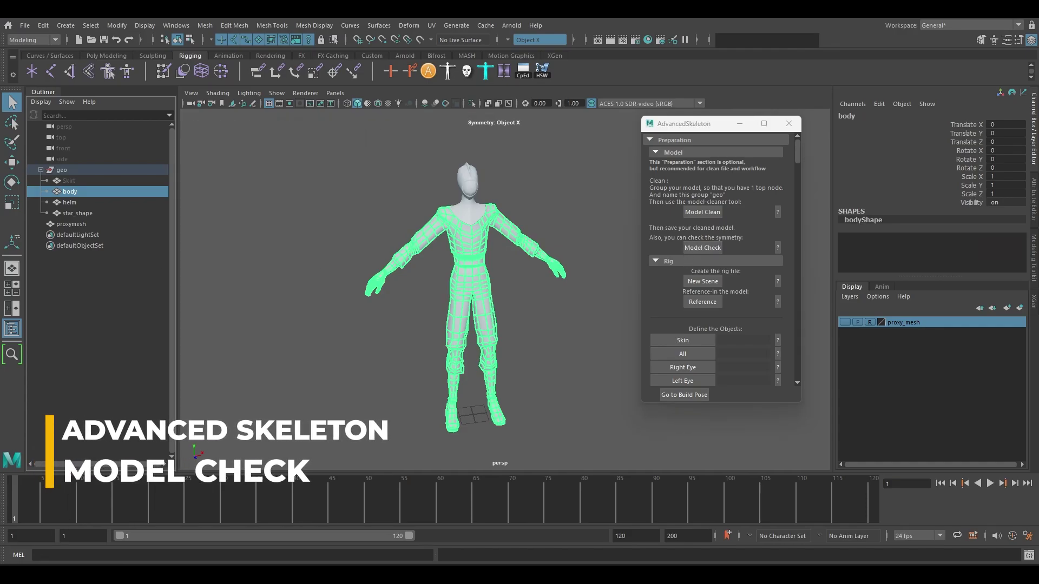
pyautogui.click(702, 247)
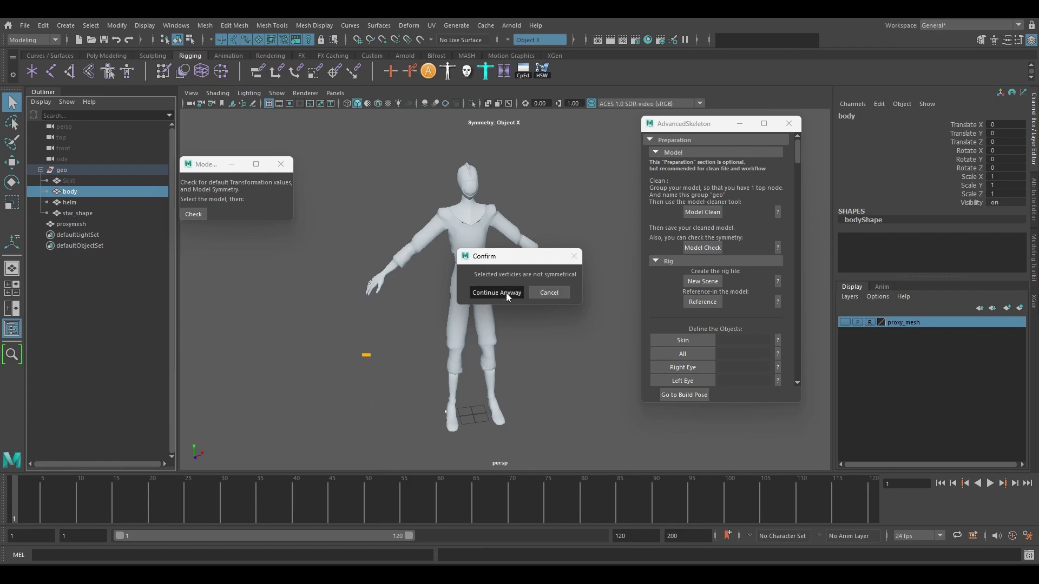
pyautogui.click(505, 293)
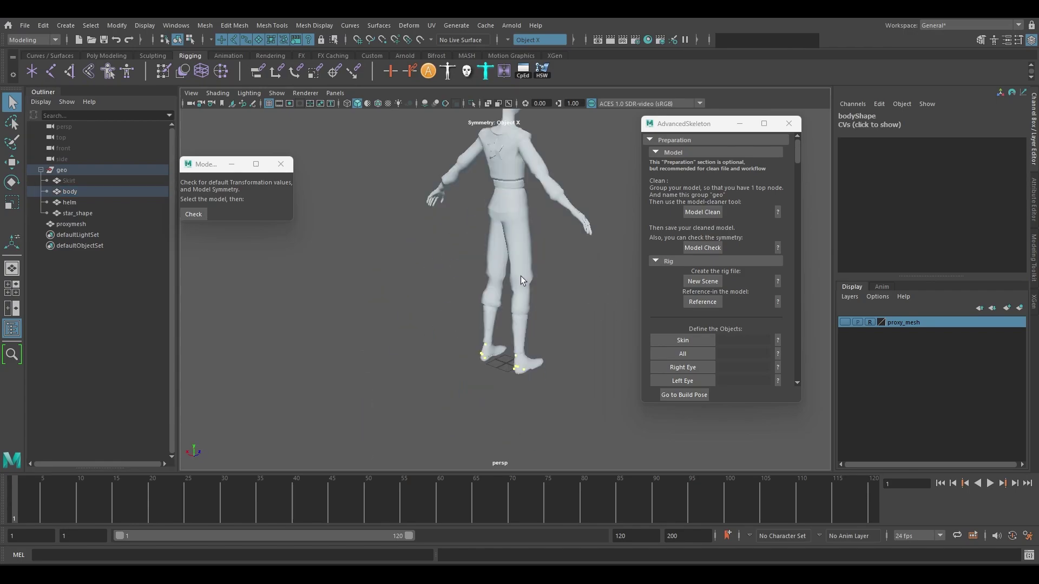
# - Symmetrize the body mesh about its center edge and check its symmetry again
pyautogui.click(228, 25)
pyautogui.moveTo(231, 27)
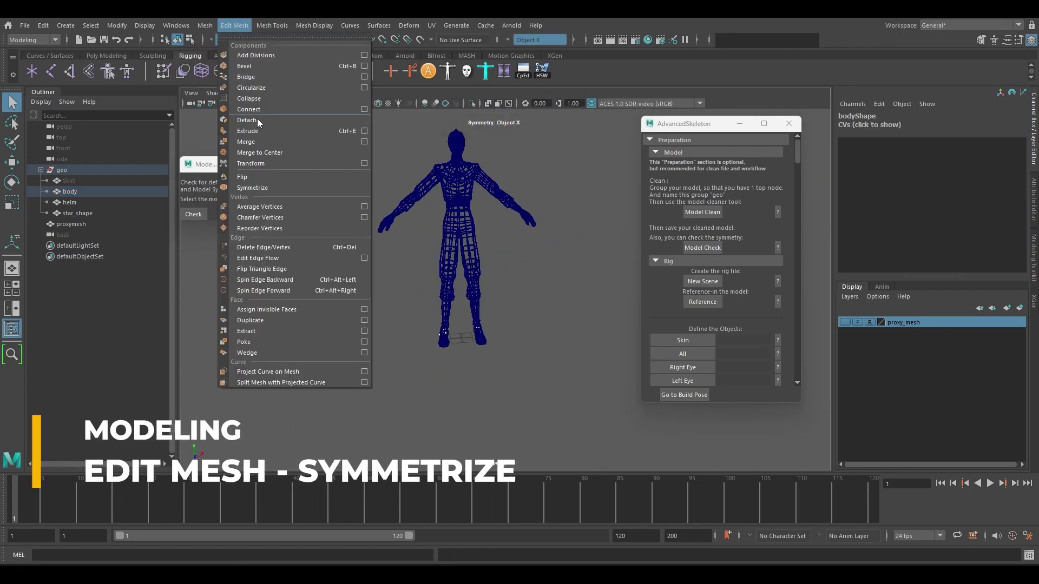
pyautogui.click(276, 187)
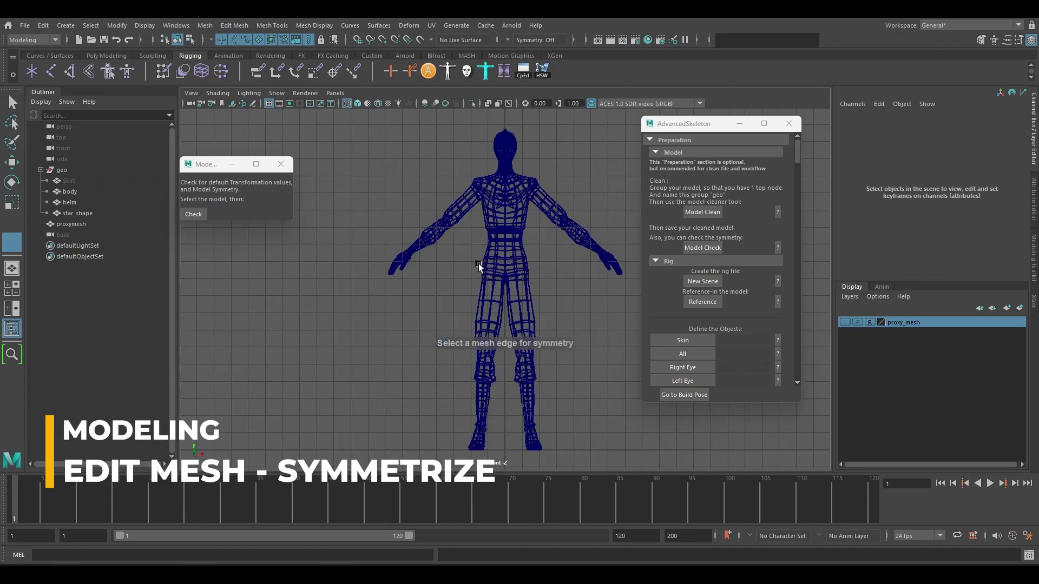
pyautogui.scroll(4, 478, 264)
pyautogui.click(473, 281)
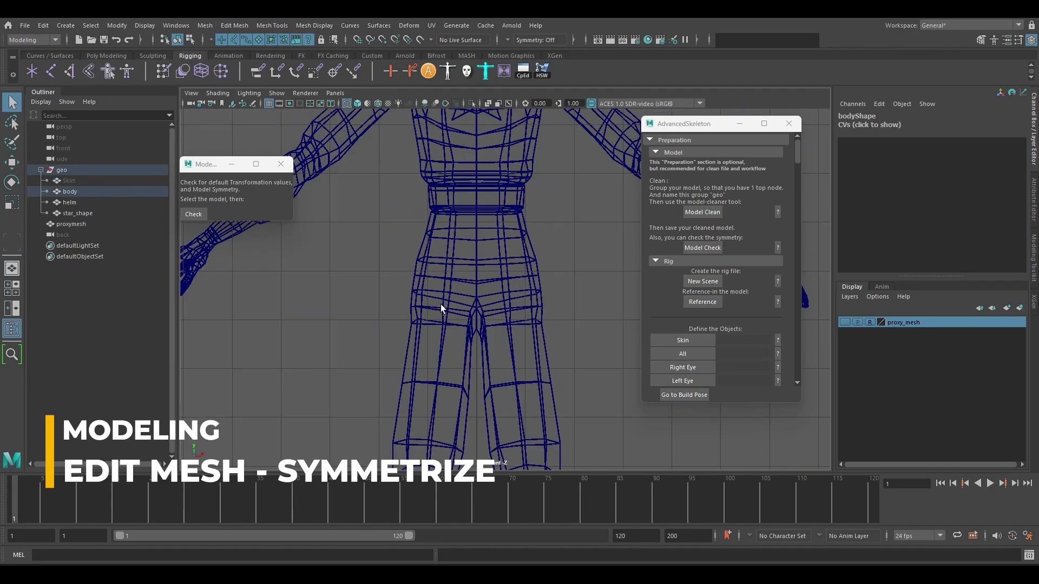
pyautogui.click(403, 232)
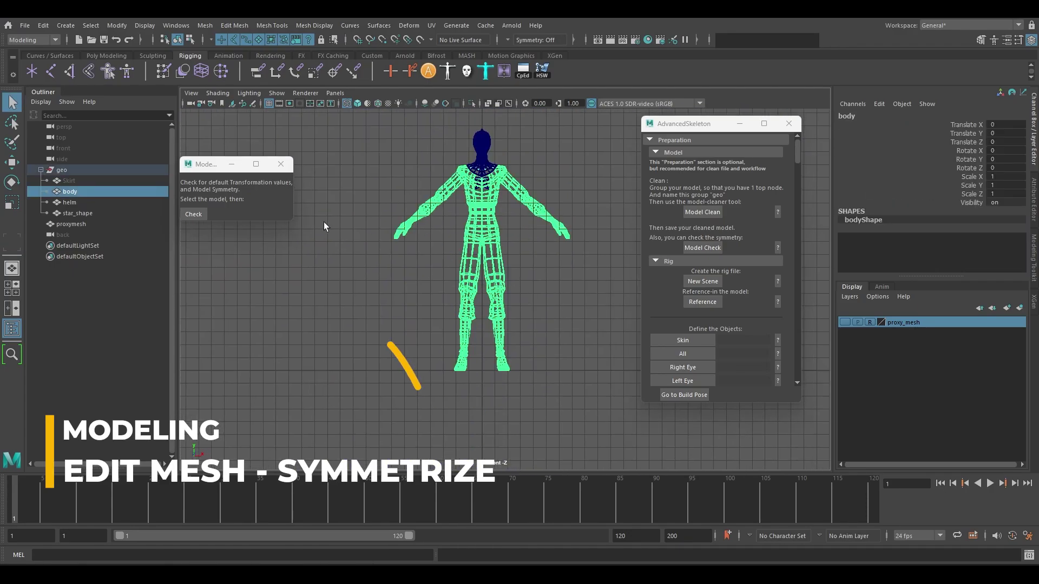
pyautogui.click(194, 214)
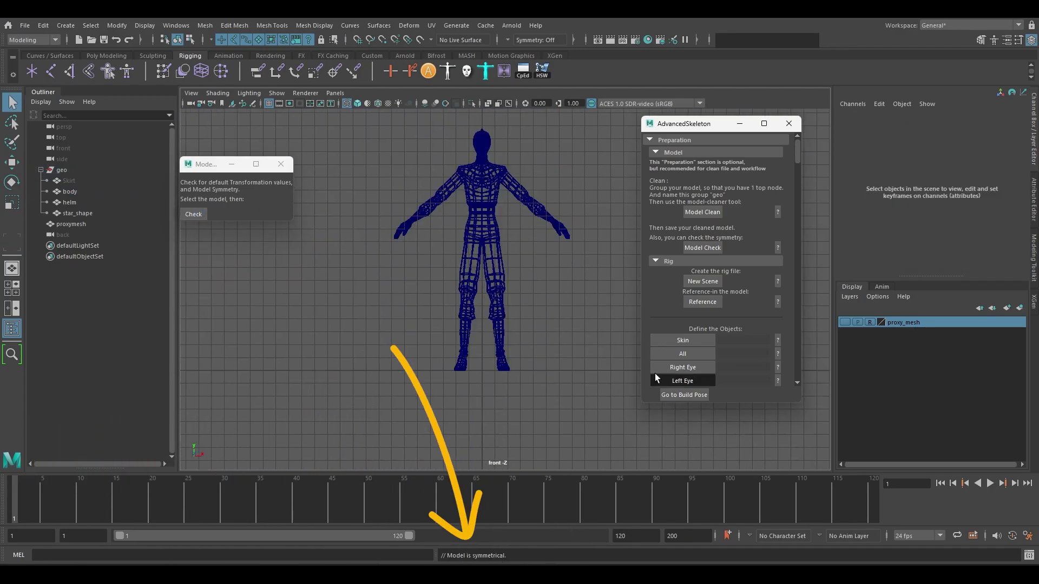
# - Run the model symmetry check on the helm, choosing to continue anyway
pyautogui.keyDown('alt'); pyautogui.moveTo(512, 227); pyautogui.dragTo(495, 362, button='middle'); pyautogui.keyUp('alt')
pyautogui.scroll(6, 437, 270)
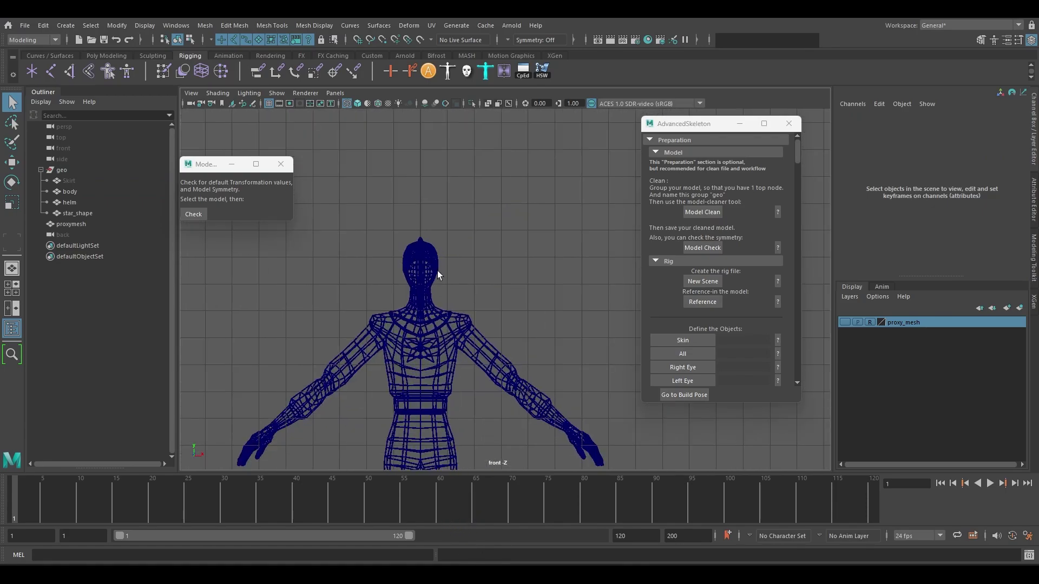
pyautogui.keyDown('alt'); pyautogui.moveTo(427, 278); pyautogui.dragTo(453, 277, button='middle'); pyautogui.keyUp('alt')
pyautogui.click(429, 260)
pyautogui.click(193, 214)
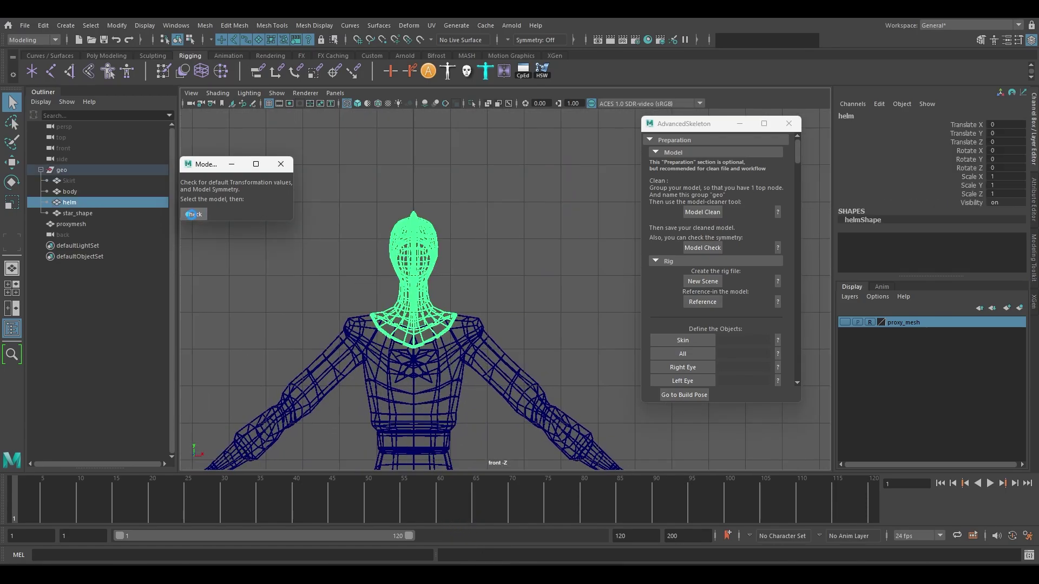
pyautogui.click(495, 293)
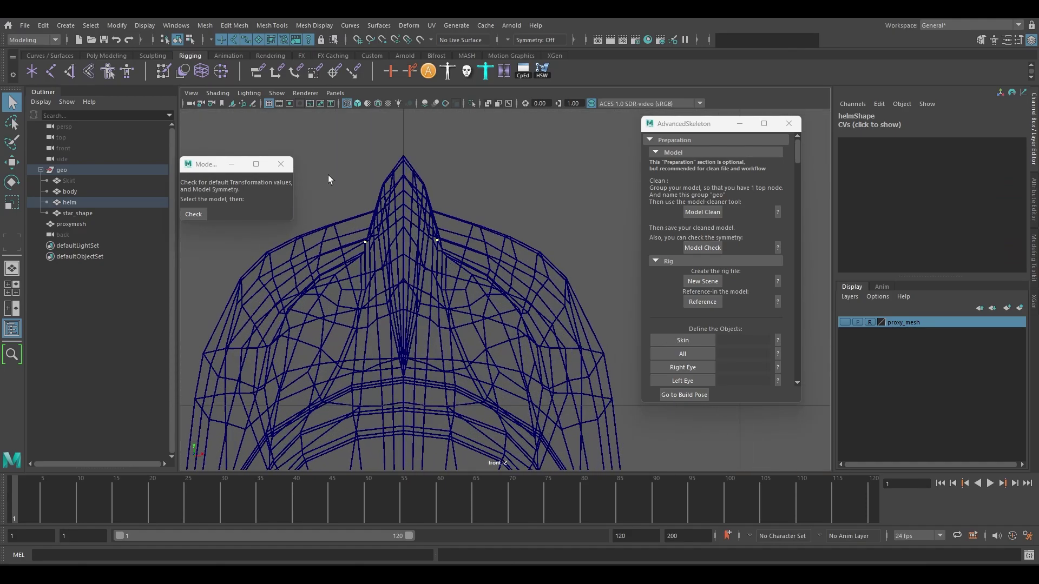
# - Inspect the asymmetric faces beside the helm's central ridge in the UV Editor and on the model
pyautogui.click(183, 28)
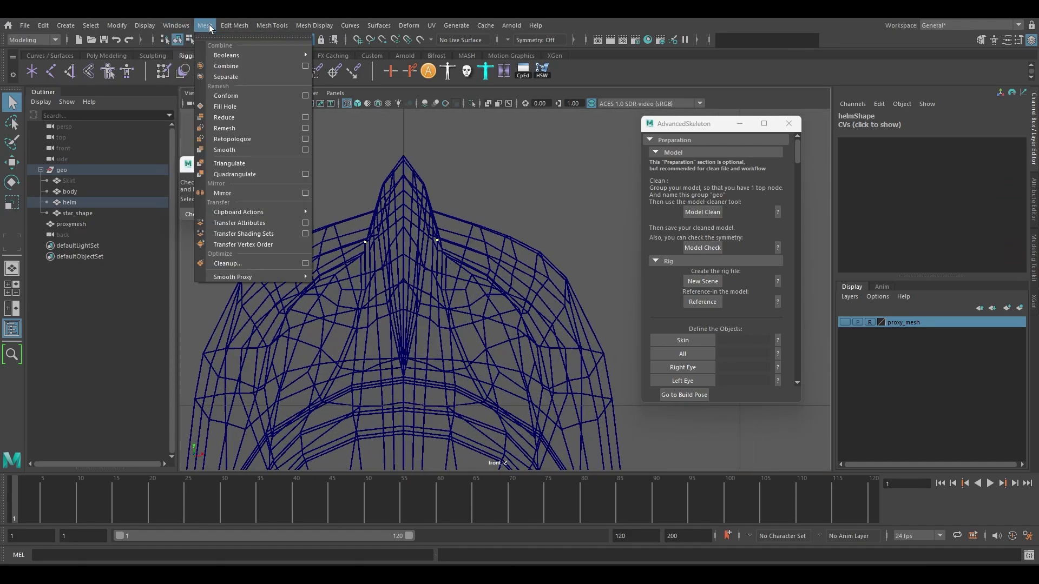
pyautogui.moveTo(225, 28)
pyautogui.click(261, 187)
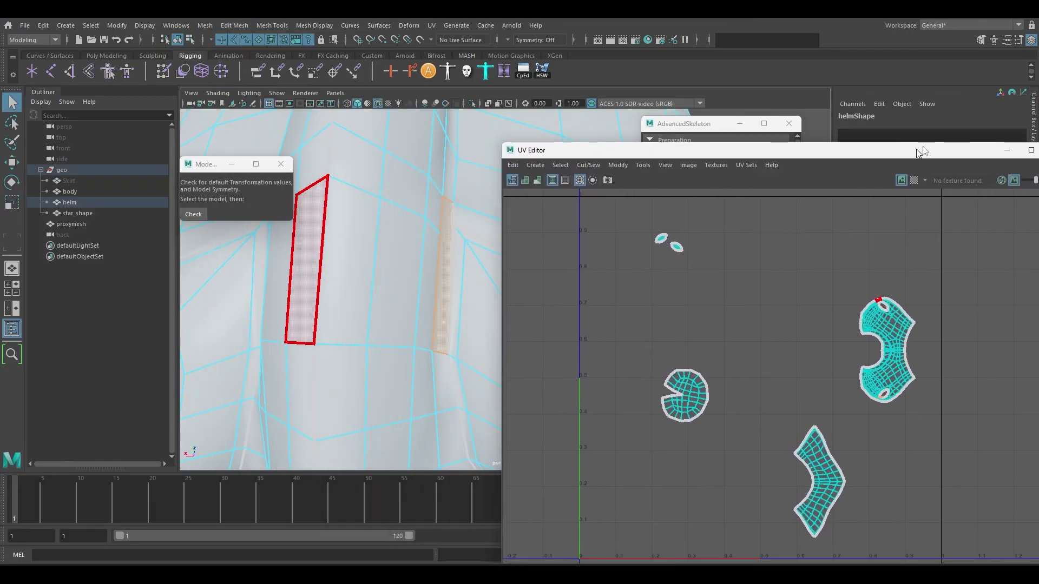
pyautogui.moveTo(918, 151); pyautogui.dragTo(947, 130)
pyautogui.keyDown('alt'); pyautogui.moveTo(884, 250); pyautogui.dragTo(808, 232, button='middle'); pyautogui.keyUp('alt')
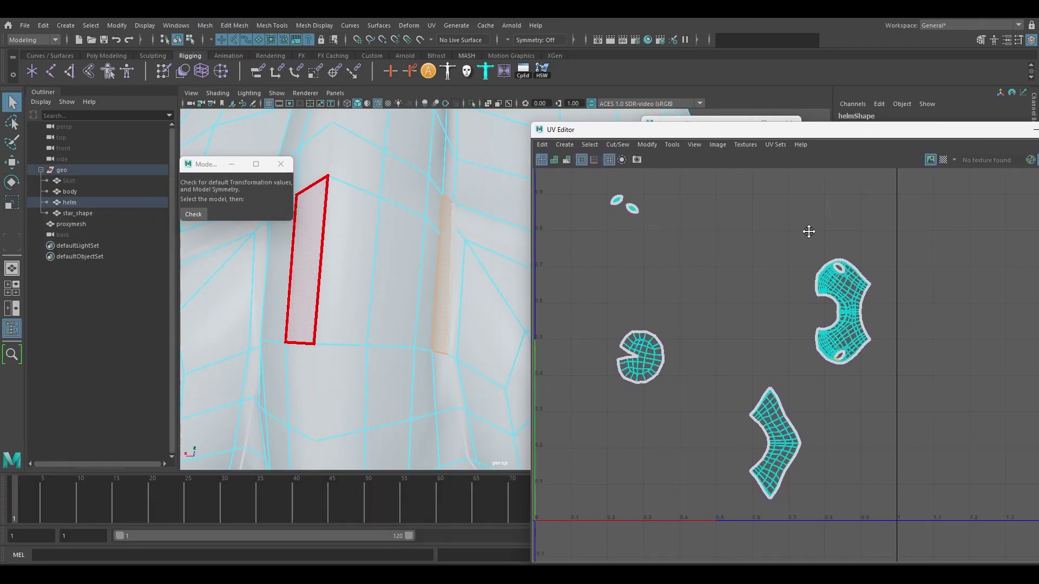
pyautogui.keyDown('alt'); pyautogui.moveTo(839, 261); pyautogui.dragTo(841, 316, button='right'); pyautogui.keyUp('alt')
pyautogui.press('w')
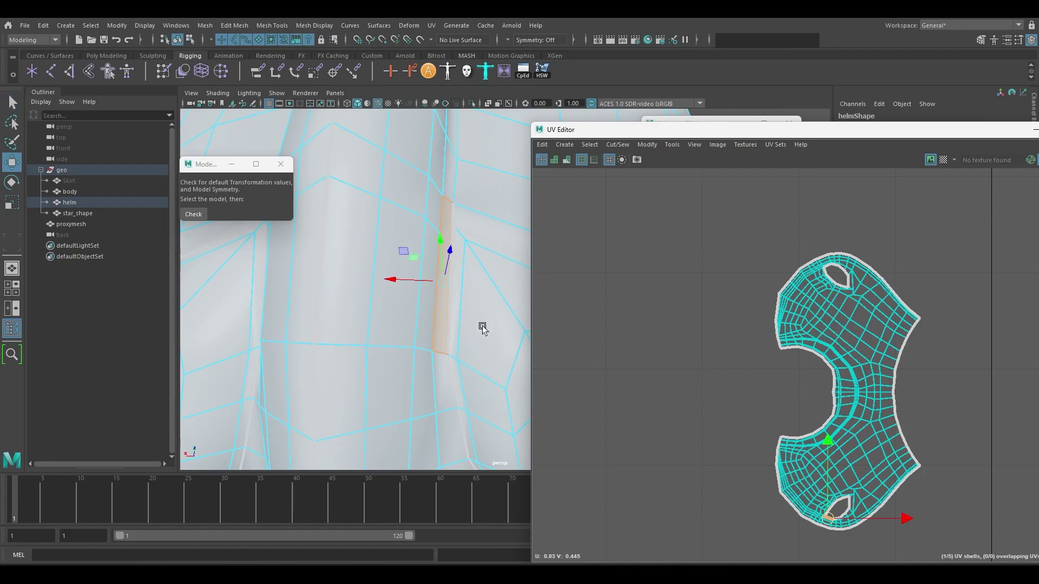
pyautogui.scroll(5, 464, 316)
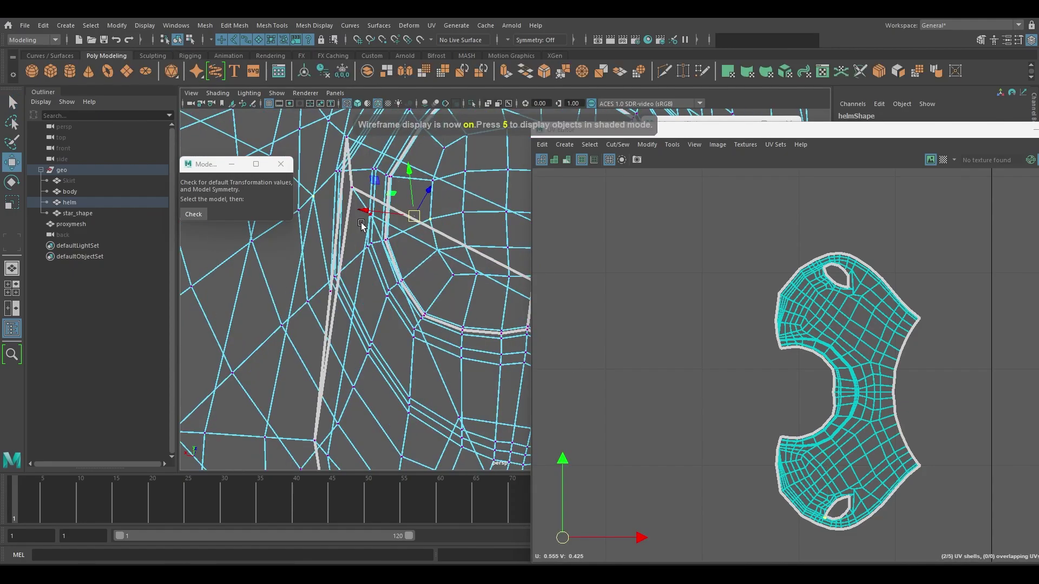
# - Merge the stray helm vertices beside the central ridge using Target Weld
pyautogui.keyDown('alt'); pyautogui.moveTo(361, 225); pyautogui.dragTo(362, 238); pyautogui.keyUp('alt')
pyautogui.click(325, 236)
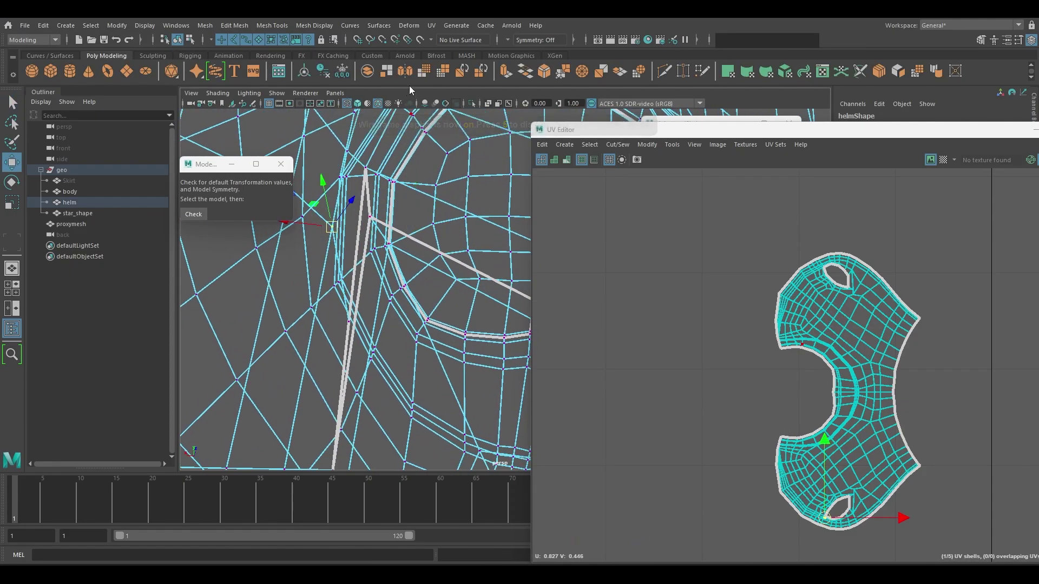
pyautogui.press('t')
pyautogui.moveTo(415, 200)
pyautogui.keyDown('alt'); pyautogui.mouseDown()
pyautogui.moveTo(361, 231)
pyautogui.moveTo(379, 232)
pyautogui.mouseUp(); pyautogui.keyUp('alt')
pyautogui.press('5')
pyautogui.click(423, 259)
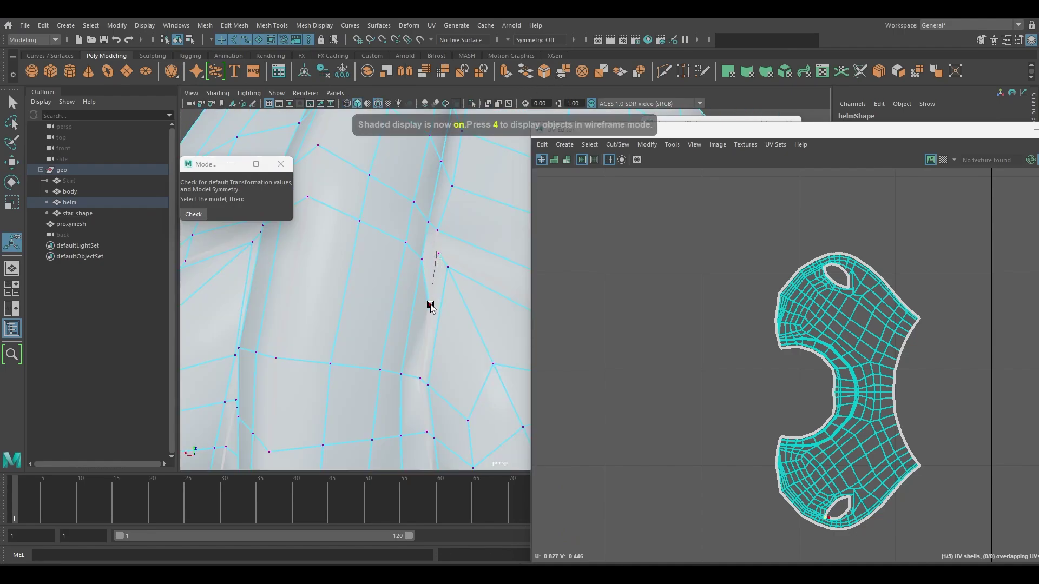
pyautogui.press('w')
pyautogui.moveTo(433, 313)
pyautogui.mouseDown()
pyautogui.moveTo(438, 253)
pyautogui.moveTo(475, 234)
pyautogui.moveTo(418, 240)
pyautogui.mouseUp()
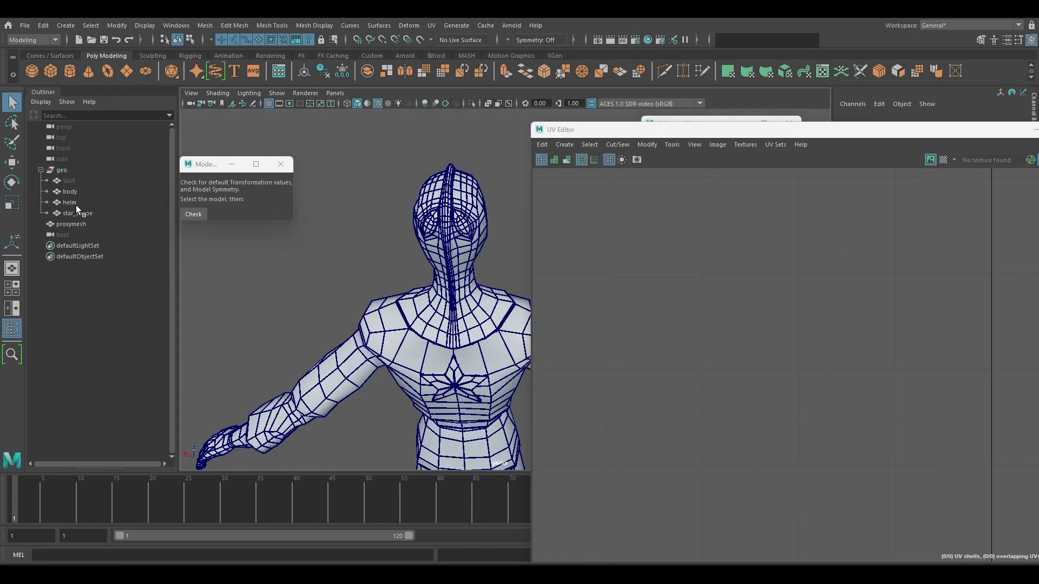
# - Run the model symmetry check on star_shape, choosing to continue anyway
pyautogui.click(98, 213)
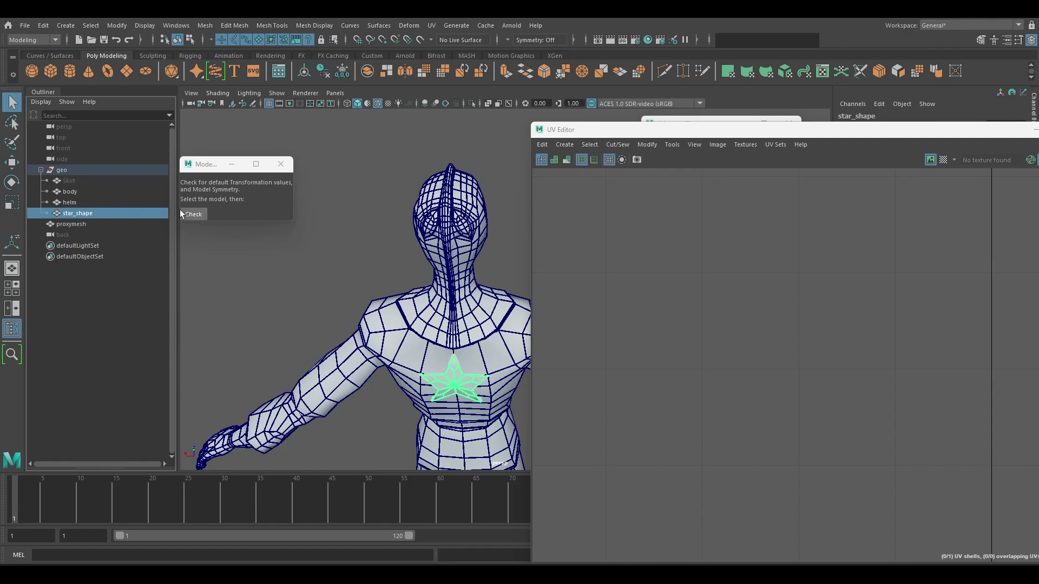
pyautogui.click(196, 215)
pyautogui.click(502, 293)
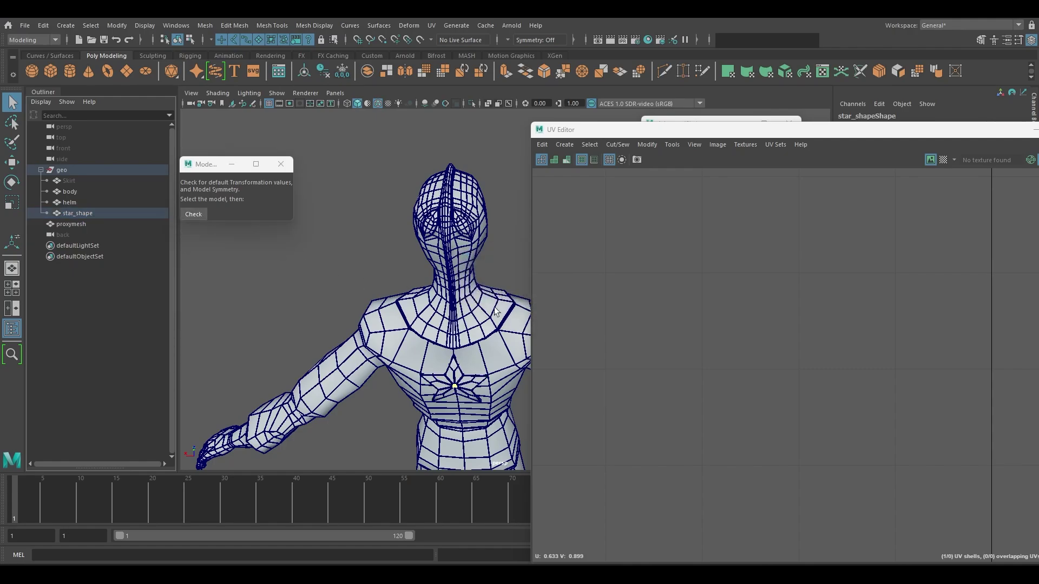
# - Align the flagged vertices at the star's center with the Scale tool, using the back and side views
pyautogui.keyDown('alt'); pyautogui.moveTo(494, 308); pyautogui.dragTo(414, 246, button='middle'); pyautogui.keyUp('alt')
pyautogui.press('space')
pyautogui.moveTo(419, 260); pyautogui.dragTo(377, 304)
pyautogui.scroll(-6, 409, 293)
pyautogui.press('space')
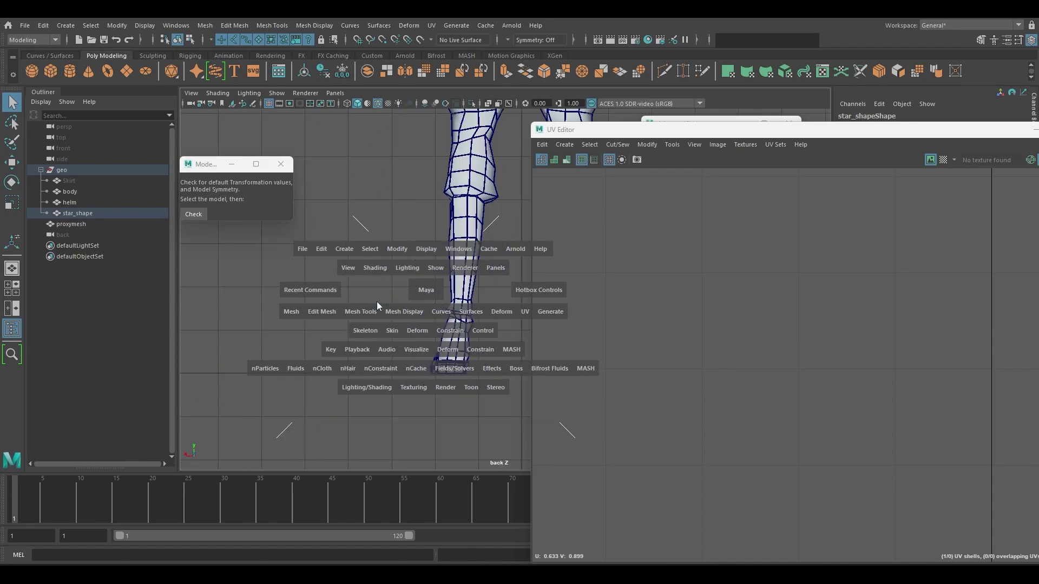
pyautogui.keyDown('alt'); pyautogui.moveTo(464, 228); pyautogui.dragTo(464, 416, button='middle'); pyautogui.keyUp('alt')
pyautogui.scroll(12, 380, 342)
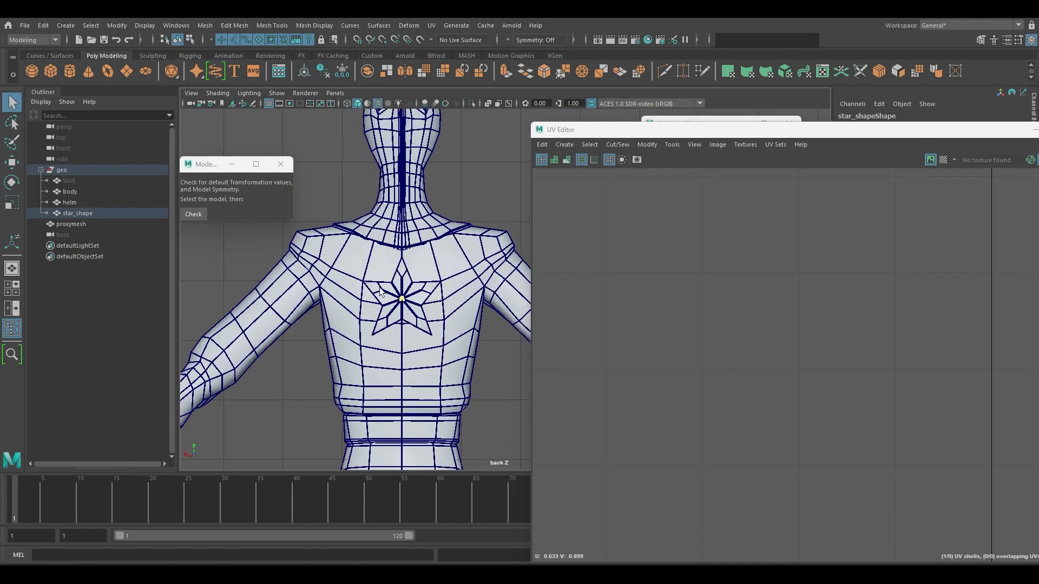
pyautogui.keyDown('alt'); pyautogui.moveTo(397, 310); pyautogui.dragTo(503, 257, button='middle'); pyautogui.keyUp('alt')
pyautogui.scroll(8, 503, 256)
pyautogui.press('r')
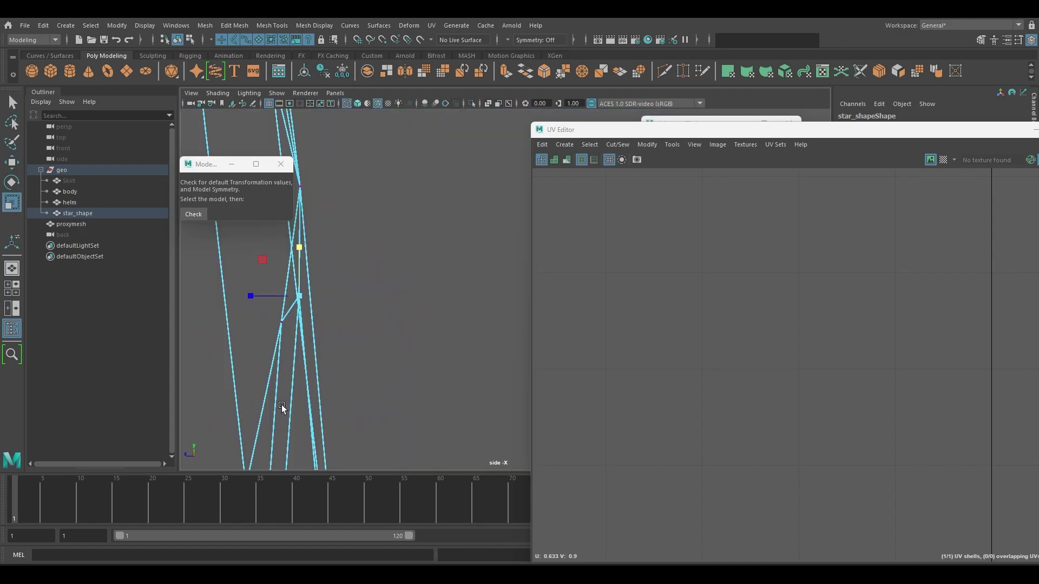
pyautogui.scroll(-10, 346, 324)
pyautogui.press('space')
pyautogui.moveTo(417, 279)
pyautogui.mouseDown()
pyautogui.moveTo(428, 264)
pyautogui.moveTo(417, 267)
pyautogui.mouseUp()
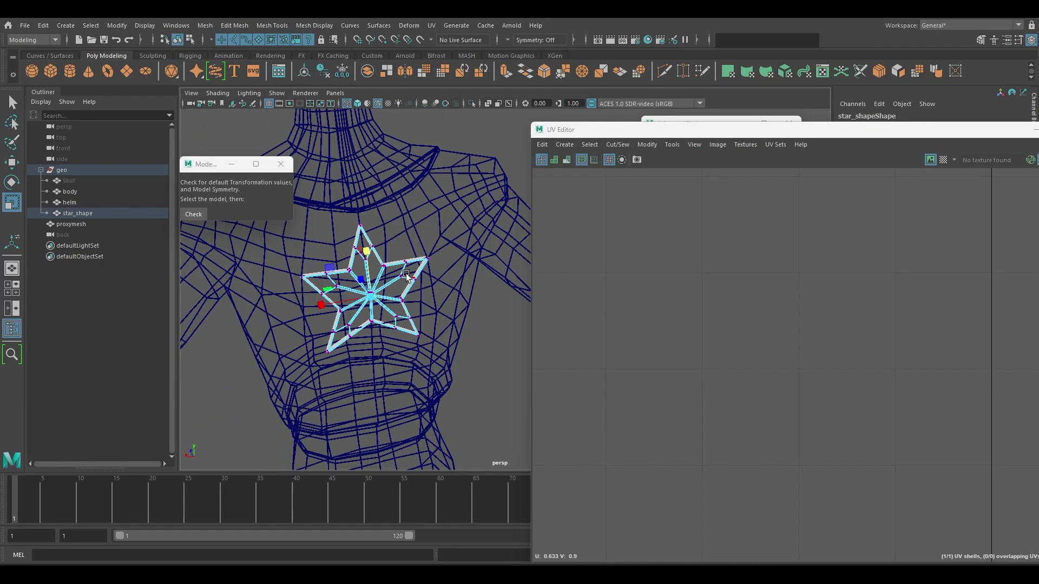
# - Return star_shape to object mode and repeat its symmetry check, continuing anyway
pyautogui.press('q')
pyautogui.moveTo(385, 265); pyautogui.dragTo(427, 254, button='right')
pyautogui.click(468, 336)
pyautogui.click(350, 291)
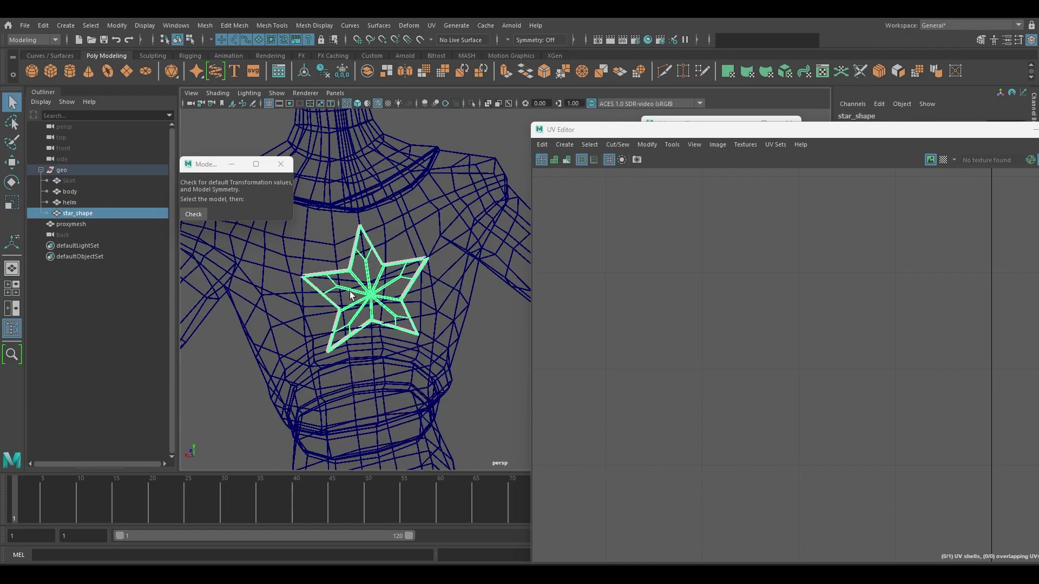
pyautogui.click(203, 215)
pyautogui.click(497, 292)
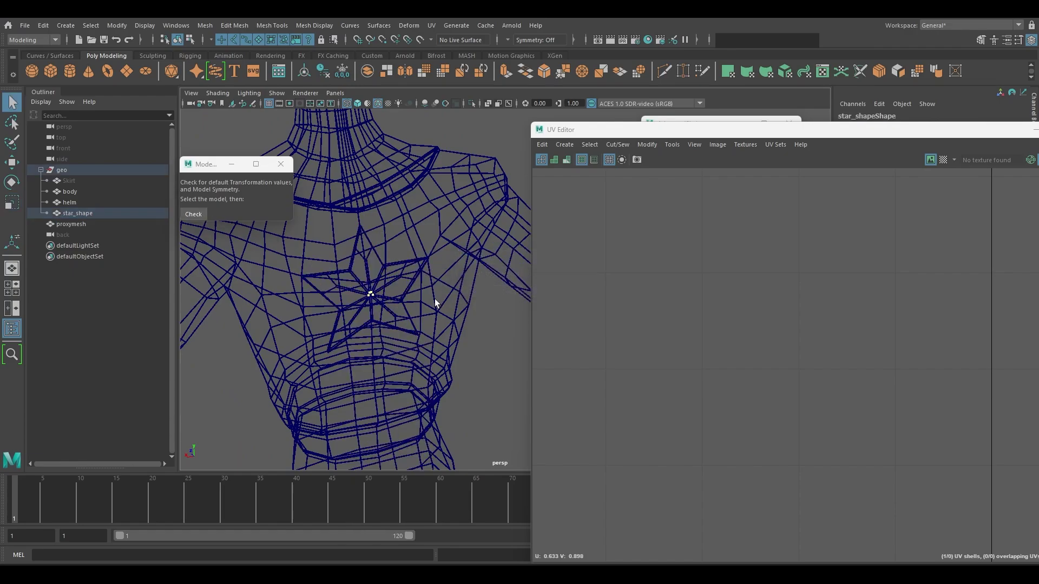
# - Move the flagged center vertices of the star in the back view to mirror each other across the center line
pyautogui.press('space')
pyautogui.moveTo(434, 298); pyautogui.dragTo(398, 317)
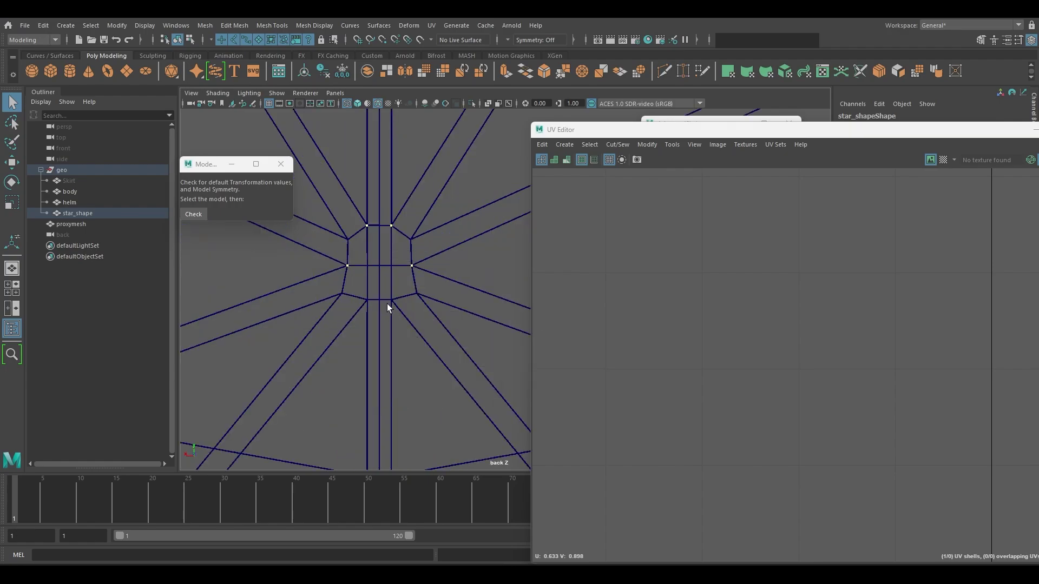
pyautogui.moveTo(376, 258); pyautogui.dragTo(399, 223, button='right')
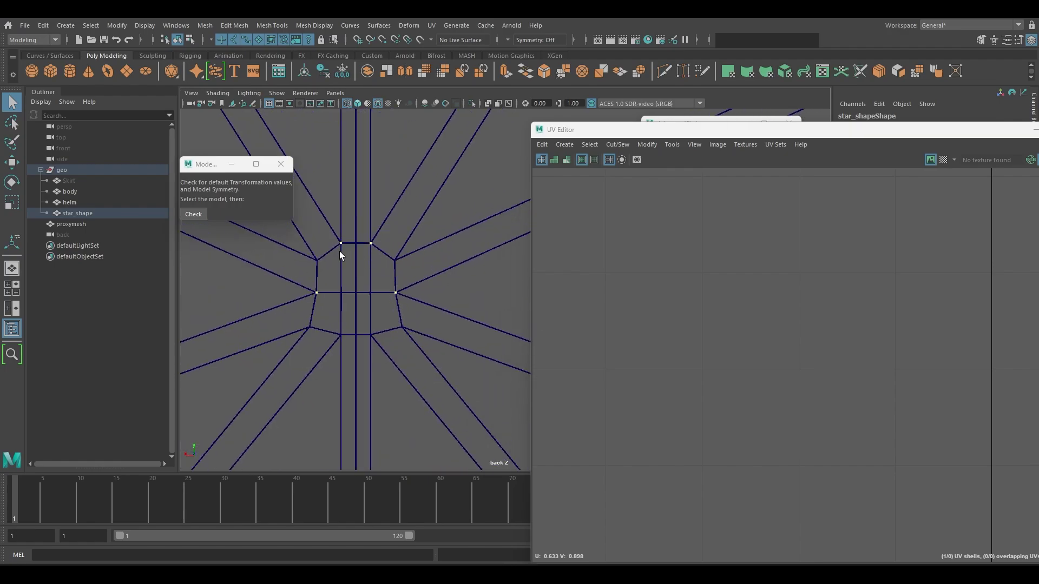
pyautogui.moveTo(386, 262); pyautogui.dragTo(370, 286, button='right')
pyautogui.press('w')
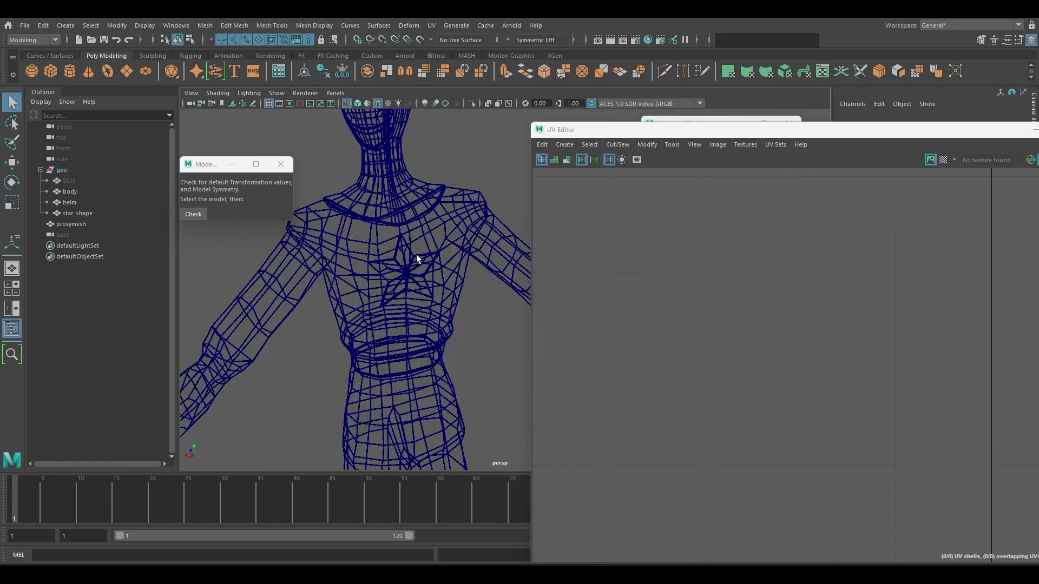
# - Check the symmetry of star_shape once more and close the Model Check and UV Editor windows
pyautogui.click(413, 259)
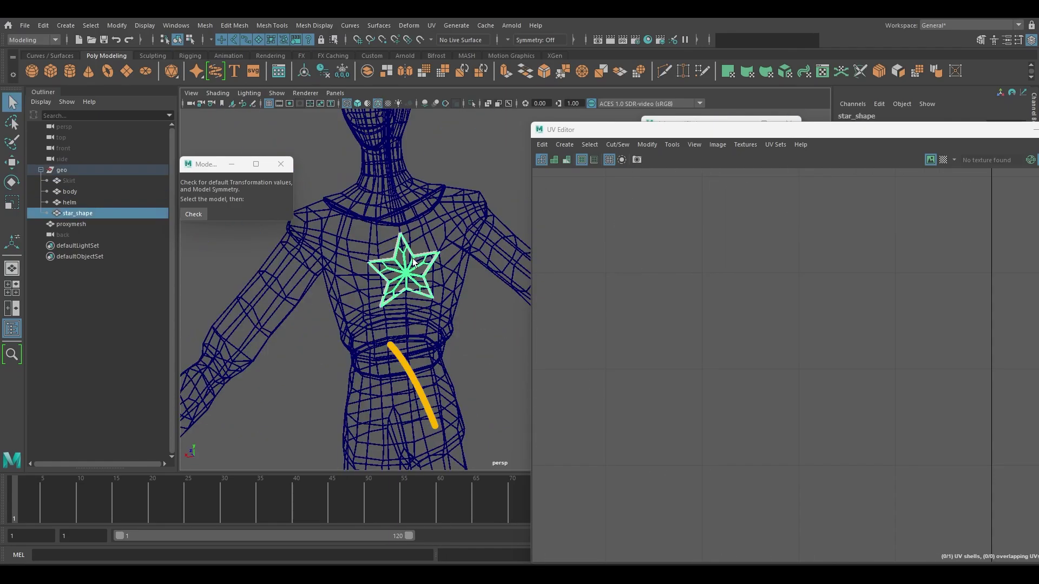
pyautogui.click(193, 214)
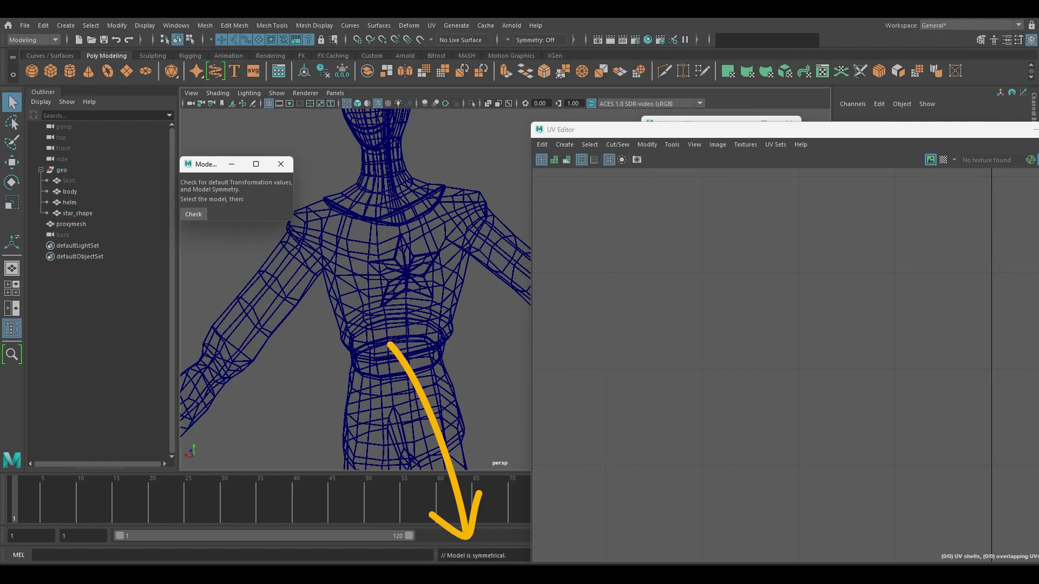
pyautogui.click(280, 164)
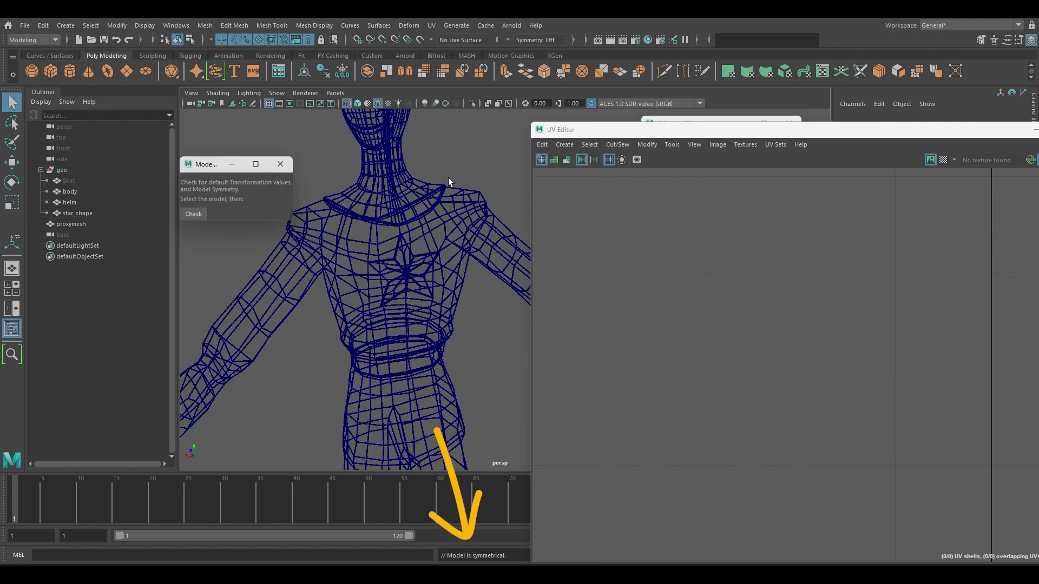
pyautogui.moveTo(939, 133); pyautogui.dragTo(693, 144)
pyautogui.click(839, 142)
# - Switch to shaded display and examine the character's arms, hands and legs from several angles
pyautogui.scroll(-3, 430, 269)
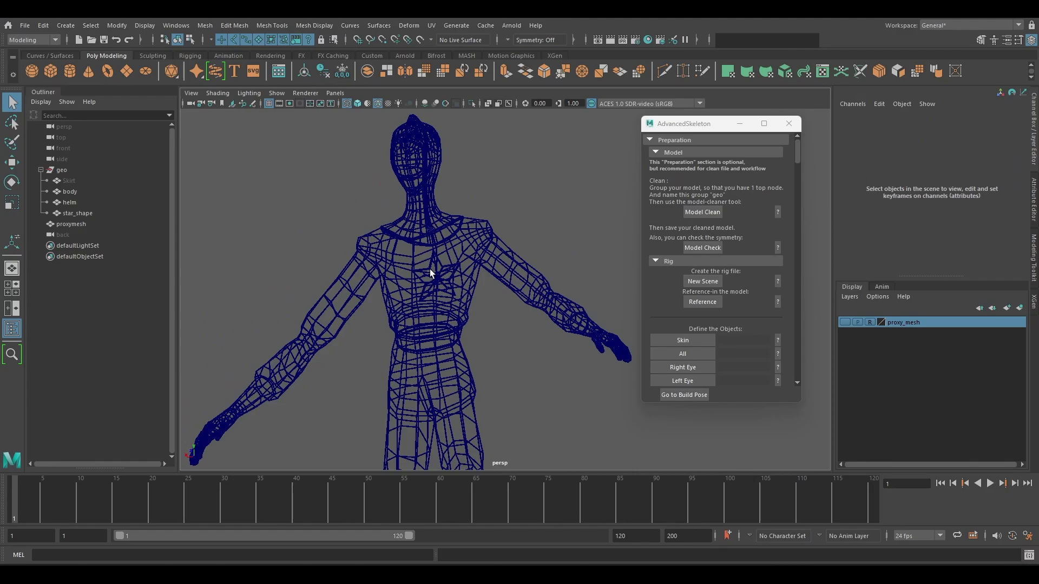
pyautogui.keyDown('alt'); pyautogui.moveTo(429, 269); pyautogui.dragTo(458, 302); pyautogui.keyUp('alt')
pyautogui.keyDown('alt'); pyautogui.moveTo(459, 303); pyautogui.dragTo(436, 243, button='middle'); pyautogui.keyUp('alt')
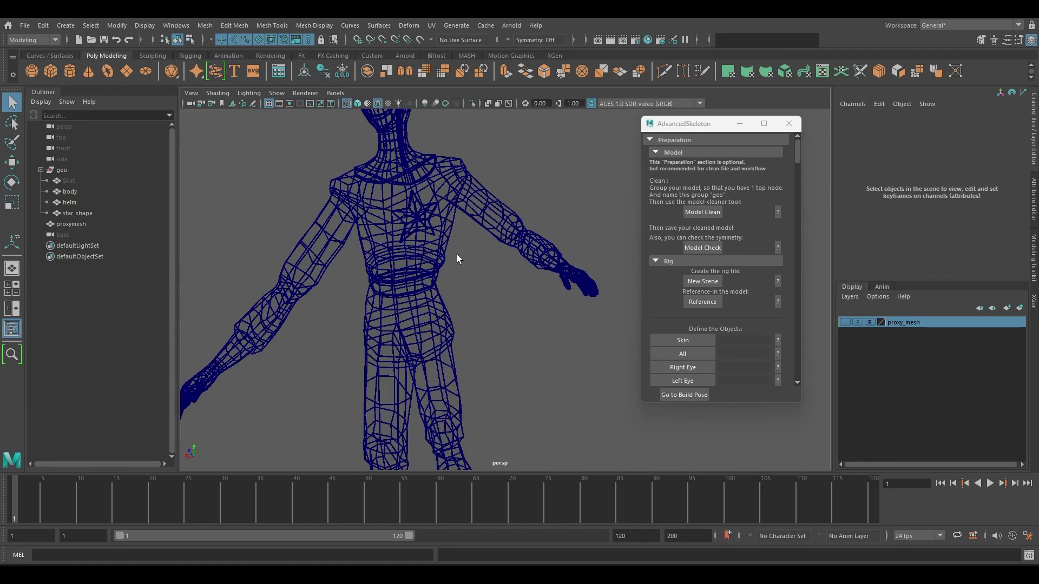
pyautogui.press('5')
pyautogui.scroll(-5, 457, 254)
pyautogui.keyDown('alt'); pyautogui.moveTo(469, 304); pyautogui.dragTo(483, 315); pyautogui.keyUp('alt')
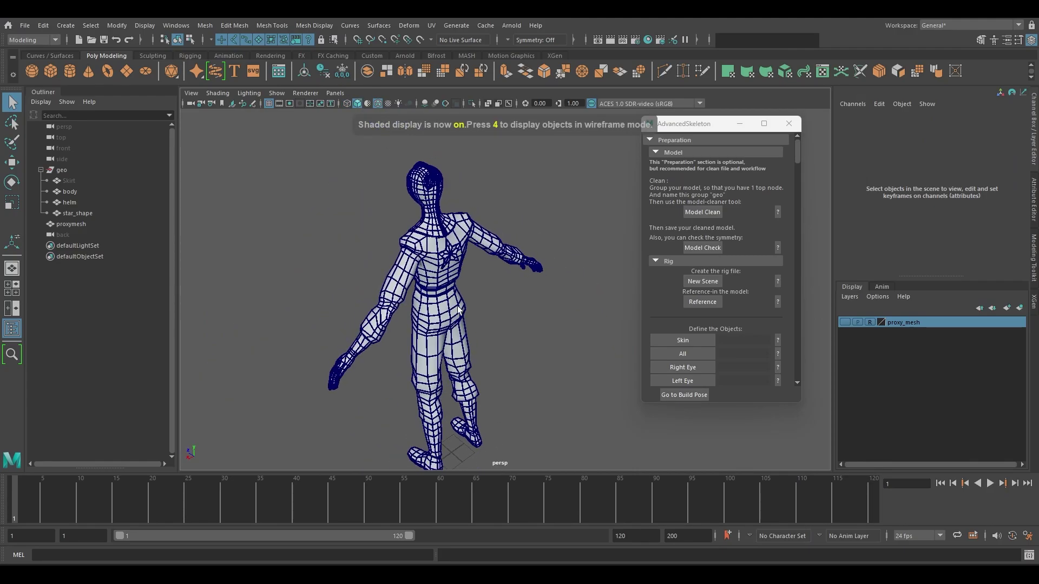
pyautogui.keyDown('alt'); pyautogui.moveTo(458, 309); pyautogui.dragTo(489, 320); pyautogui.keyUp('alt')
pyautogui.keyDown('alt'); pyautogui.moveTo(490, 320); pyautogui.dragTo(481, 227, button='middle'); pyautogui.keyUp('alt')
pyautogui.scroll(3, 369, 323)
pyautogui.keyDown('alt'); pyautogui.moveTo(369, 323); pyautogui.dragTo(438, 320, button='middle'); pyautogui.keyUp('alt')
pyautogui.scroll(3, 438, 320)
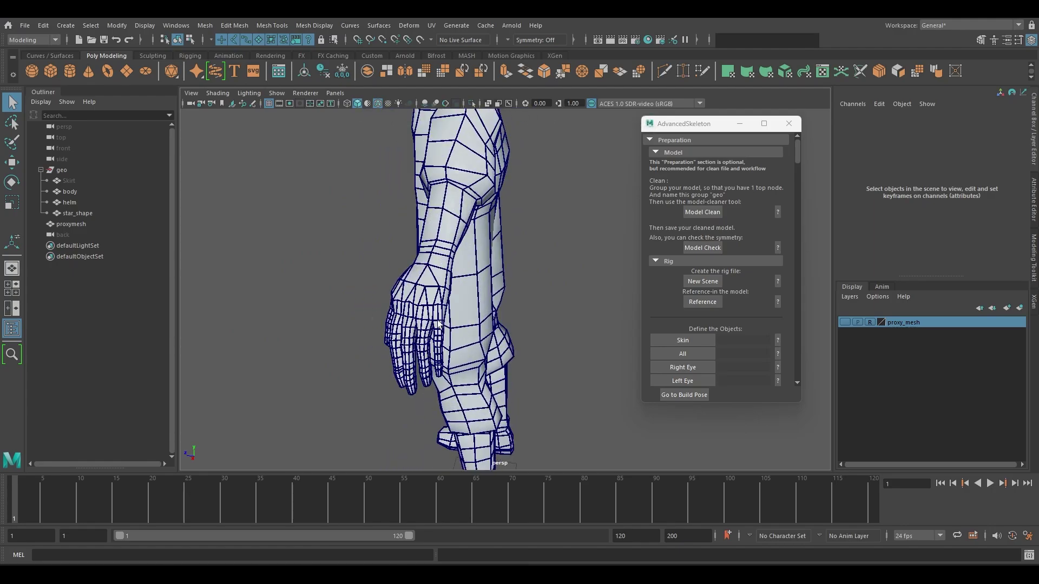
pyautogui.scroll(2, 436, 320)
# - Show the proxy_mesh layer and compare its edges with the body topology at the knees and foot
pyautogui.click(844, 322)
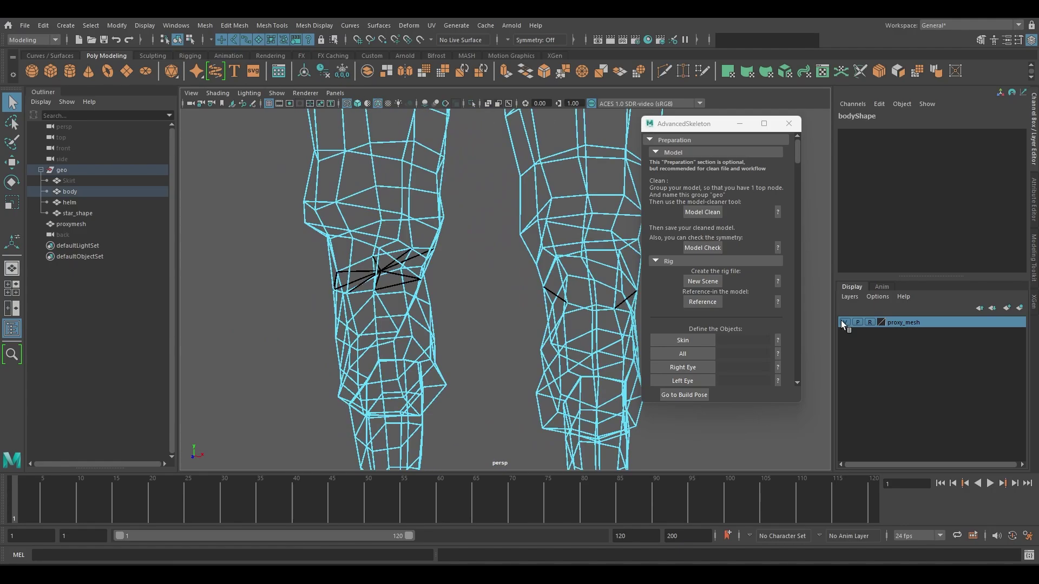
pyautogui.scroll(-6, 514, 303)
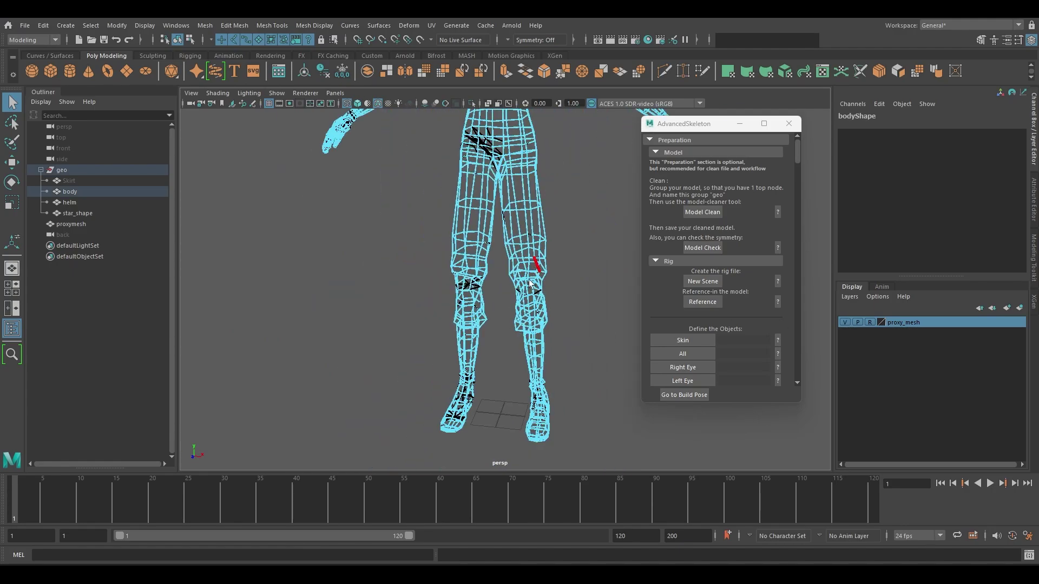
pyautogui.keyDown('alt'); pyautogui.moveTo(477, 393); pyautogui.dragTo(490, 295, button='middle'); pyautogui.keyUp('alt')
pyautogui.scroll(8, 453, 346)
pyautogui.keyDown('alt'); pyautogui.moveTo(449, 355); pyautogui.dragTo(389, 359); pyautogui.keyUp('alt')
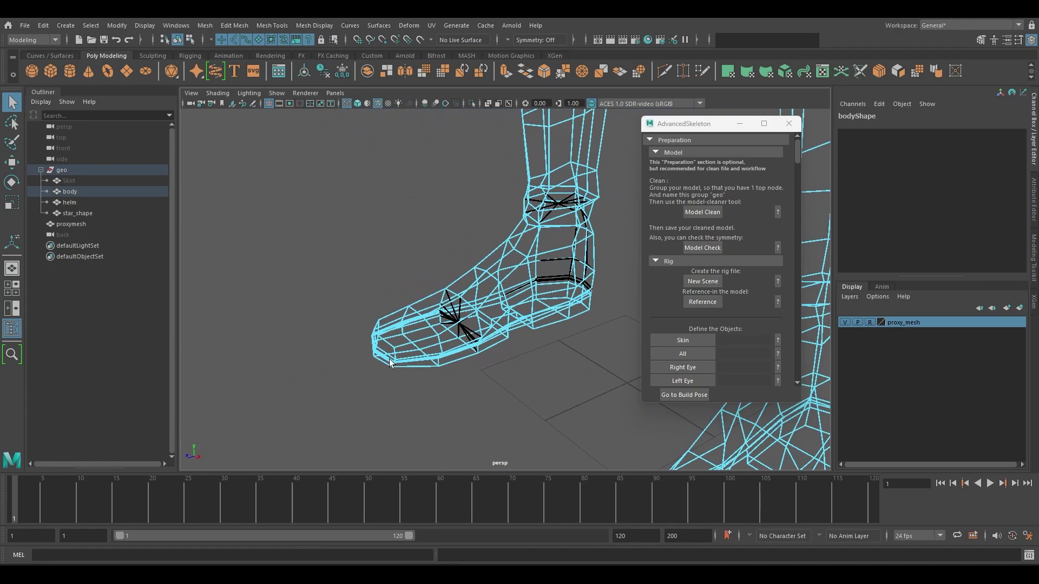
pyautogui.scroll(3, 389, 362)
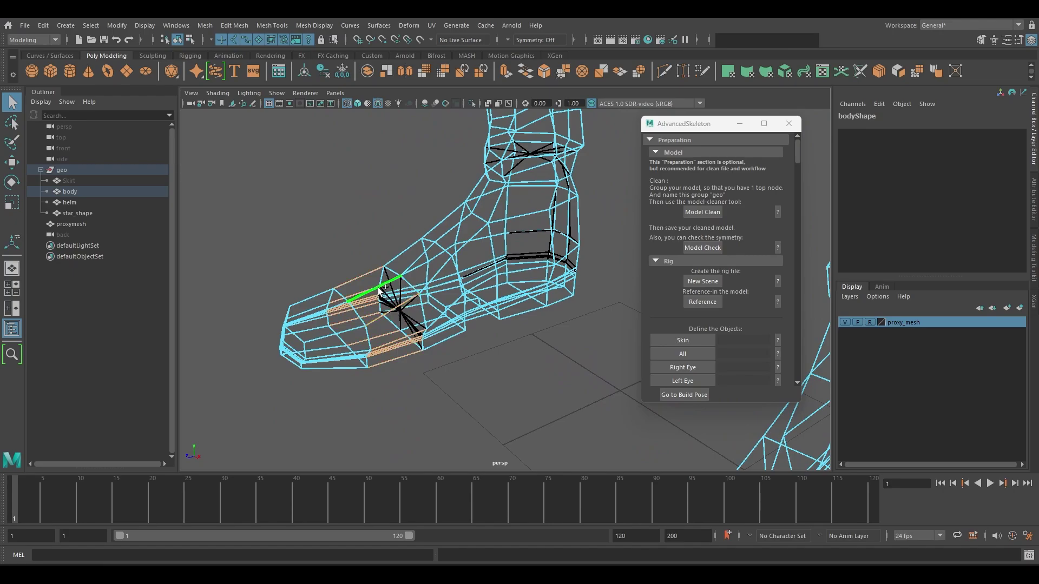
pyautogui.scroll(-4, 386, 287)
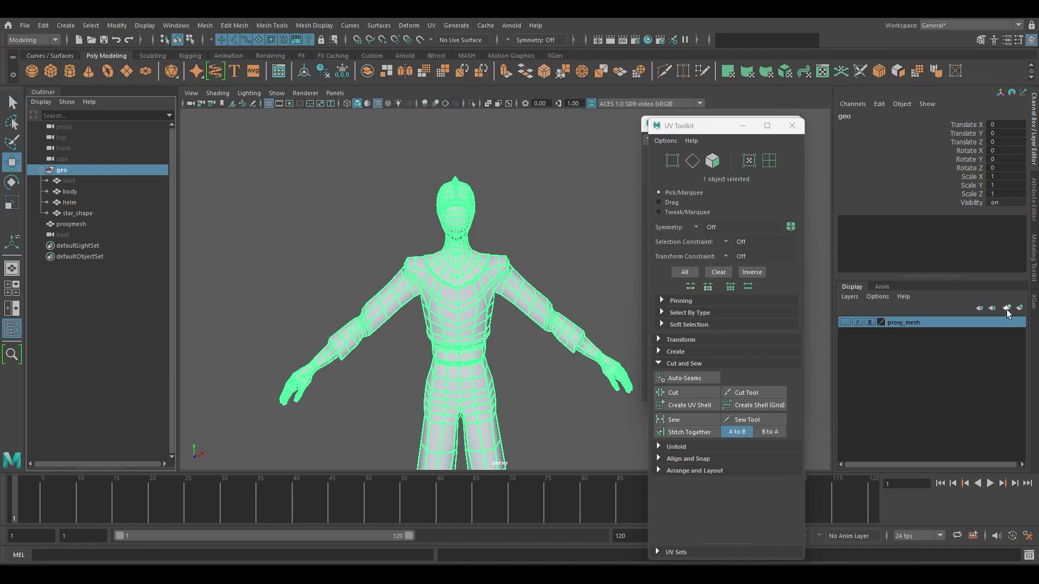
# - Create a new display layer, add the geo group to it, and hide the layer
pyautogui.click(1006, 309)
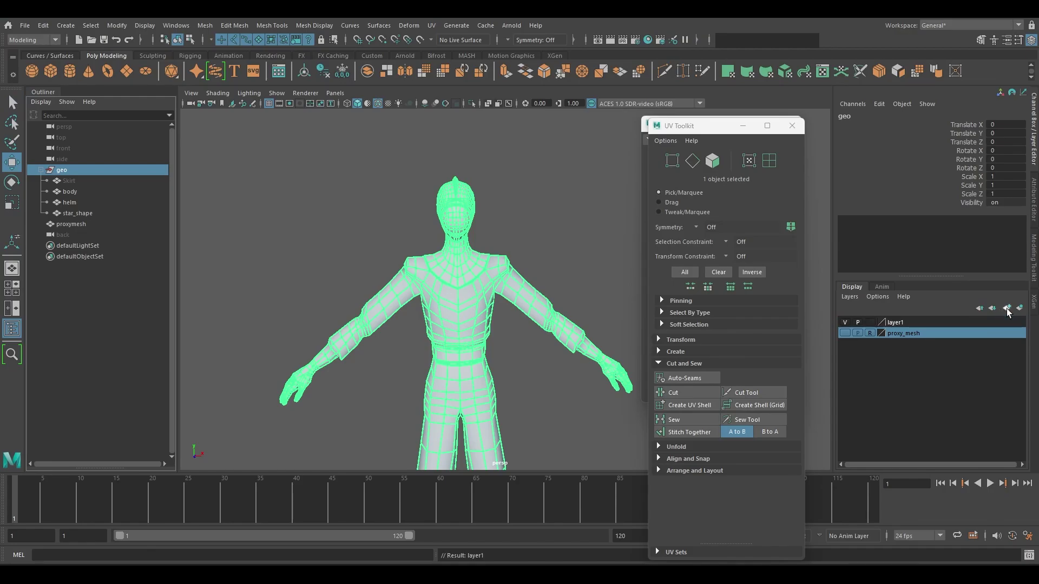
pyautogui.click(900, 321)
pyautogui.rightClick(900, 321)
pyautogui.click(927, 349)
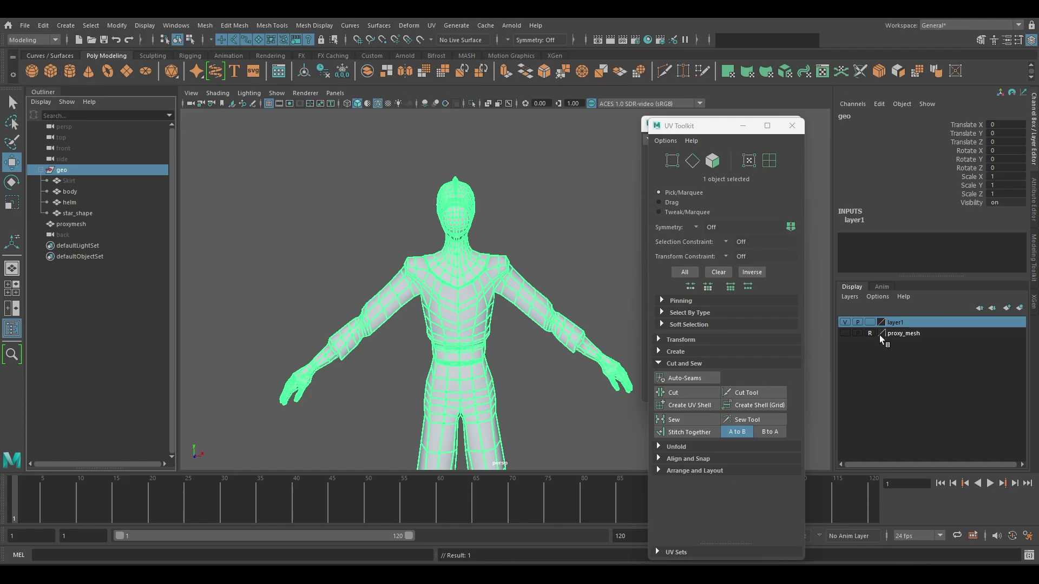
pyautogui.click(845, 321)
# - Rename the new layer geometry, set its color to yellow and display type to Reference, and toggle its visibility
pyautogui.doubleClick(903, 323)
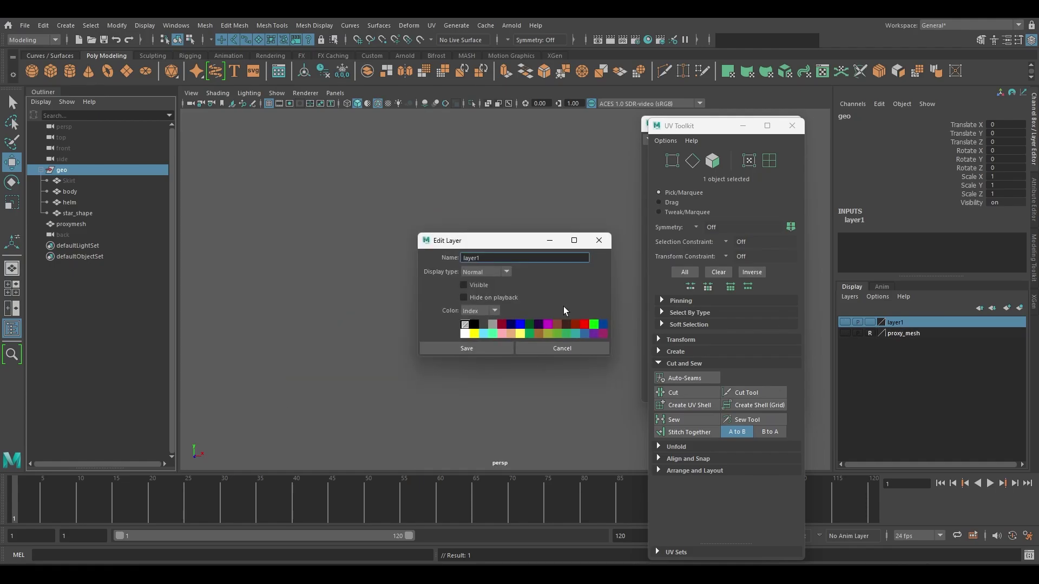
pyautogui.click(465, 348)
pyautogui.click(845, 322)
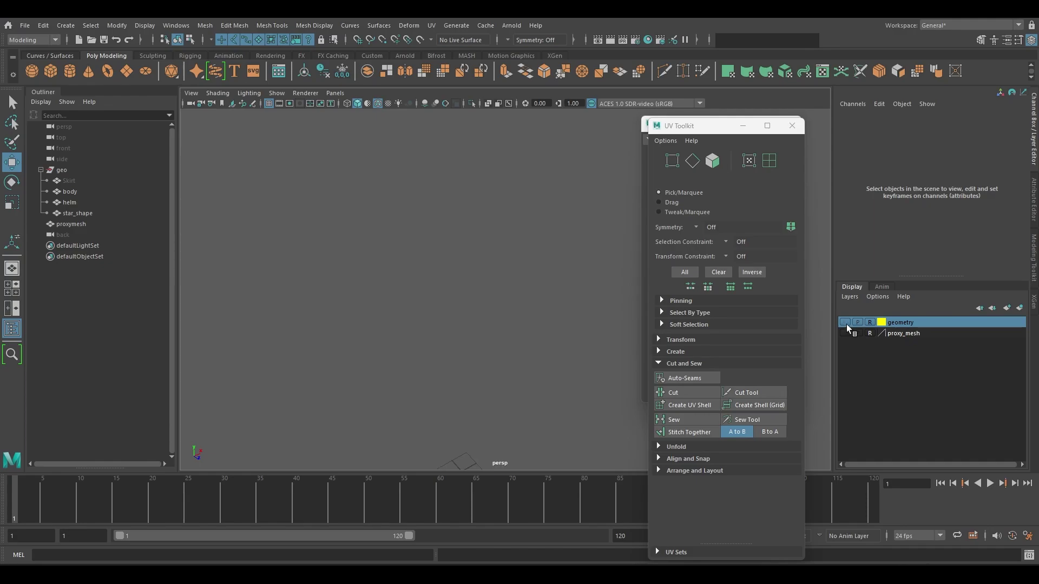
# - Show the proxy_mesh layer and set its layer color to dark red
pyautogui.click(845, 333)
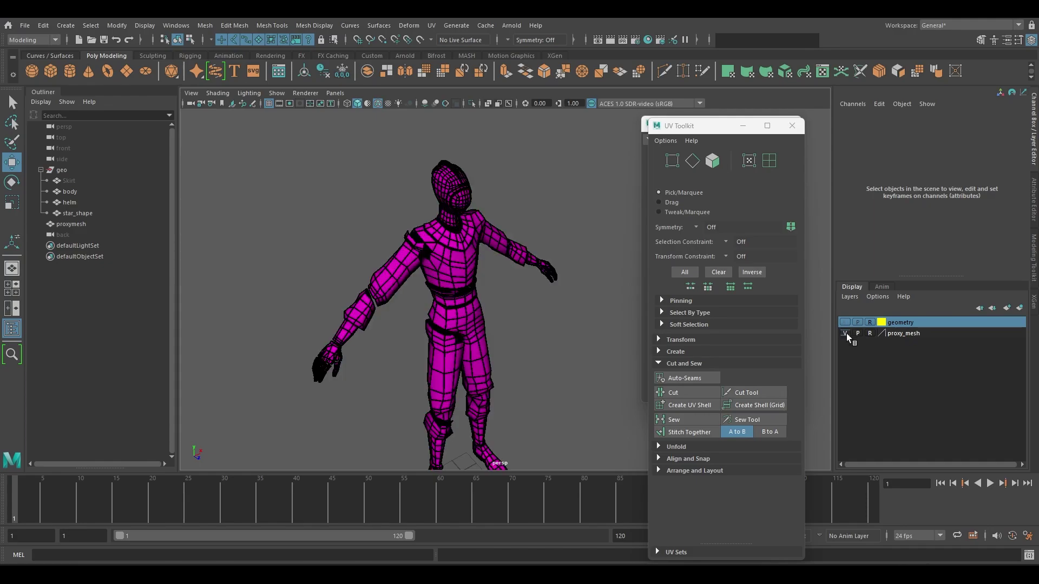
pyautogui.doubleClick(881, 333)
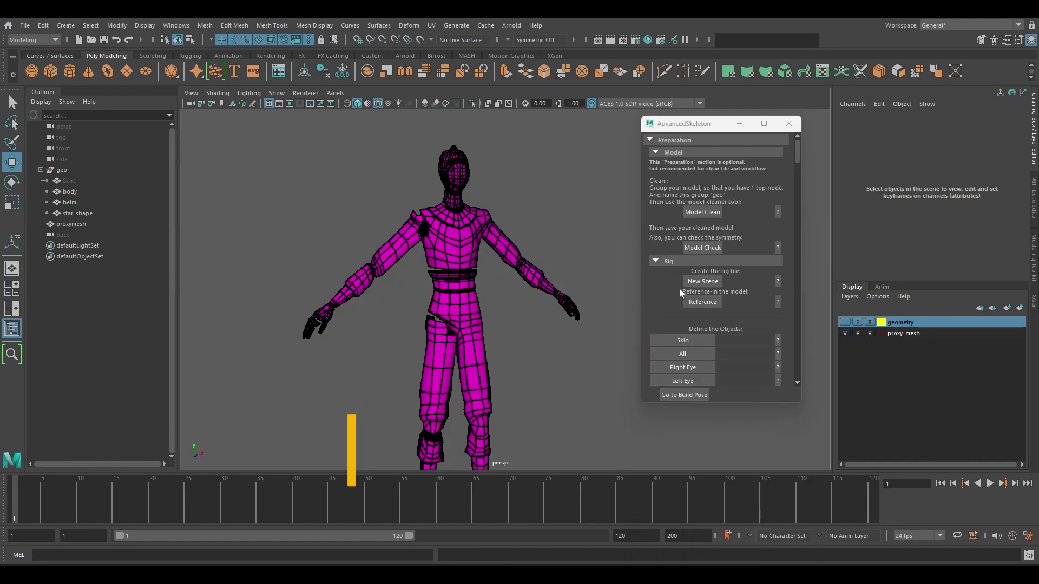
# - Import the biped.ma fit skeleton from the Body Fit section of AdvancedSkeleton
pyautogui.scroll(-2, 678, 268)
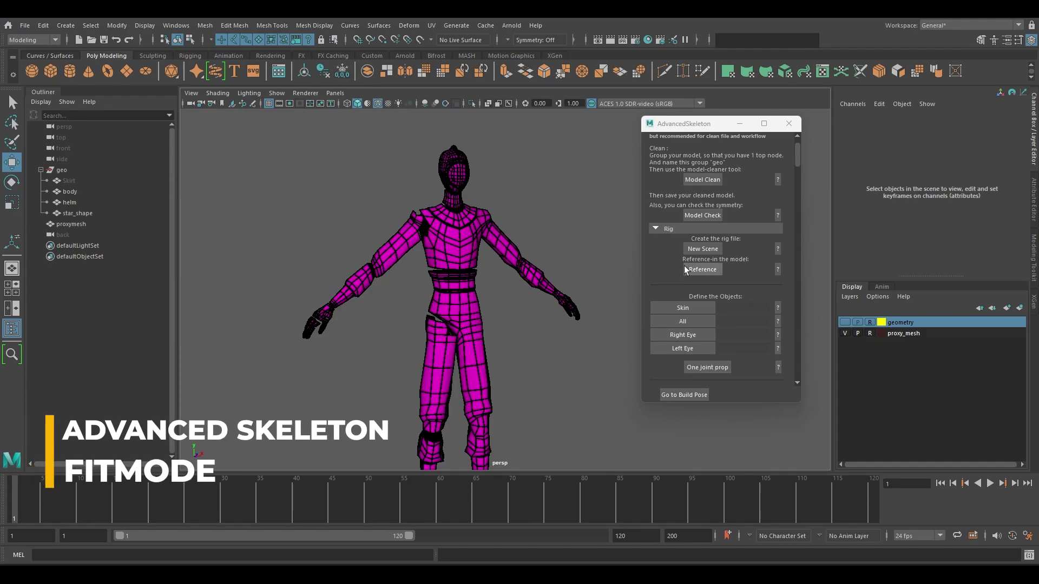
pyautogui.scroll(-8, 684, 266)
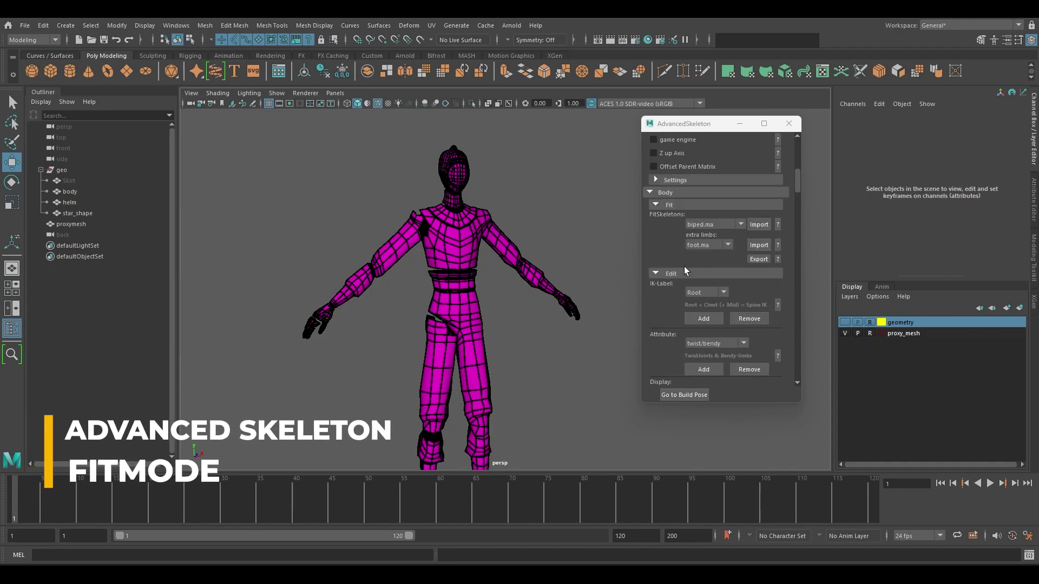
pyautogui.click(759, 224)
# - Scale the FitSkeleton uniformly to about 11.55 to match the proxy character's height, checking it in the front view
pyautogui.scroll(-4, 551, 281)
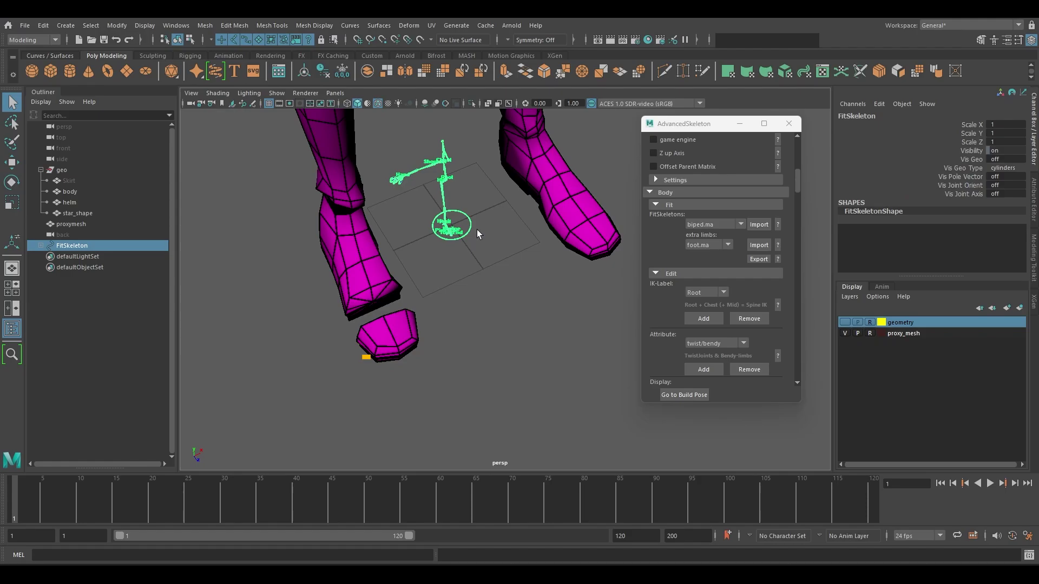
pyautogui.scroll(-7, 476, 235)
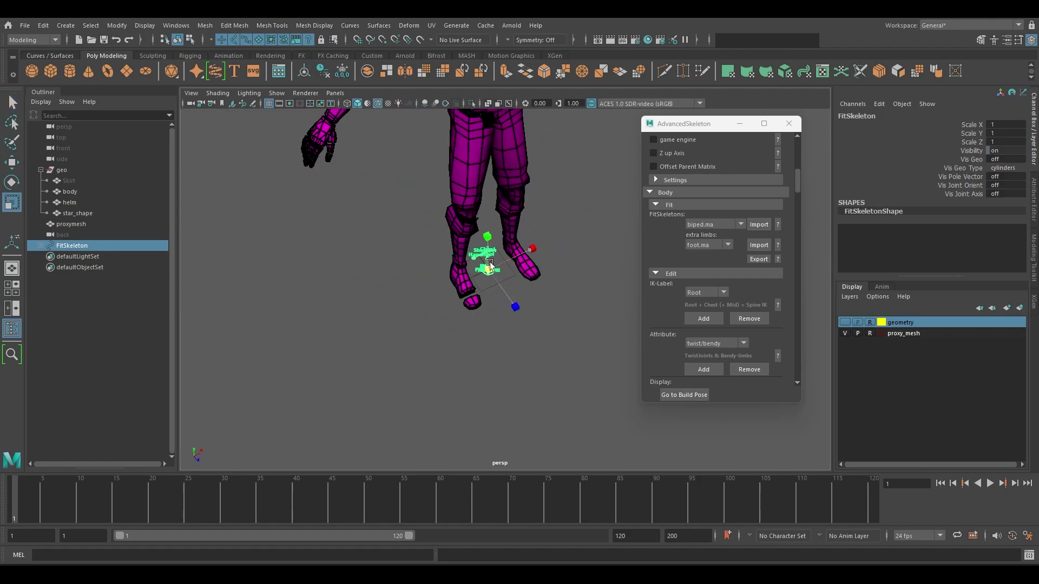
pyautogui.moveTo(490, 263); pyautogui.dragTo(660, 199)
pyautogui.scroll(-6, 524, 241)
pyautogui.keyDown('alt'); pyautogui.moveTo(524, 242); pyautogui.dragTo(501, 287, button='middle'); pyautogui.keyUp('alt')
pyautogui.scroll(4, 501, 286)
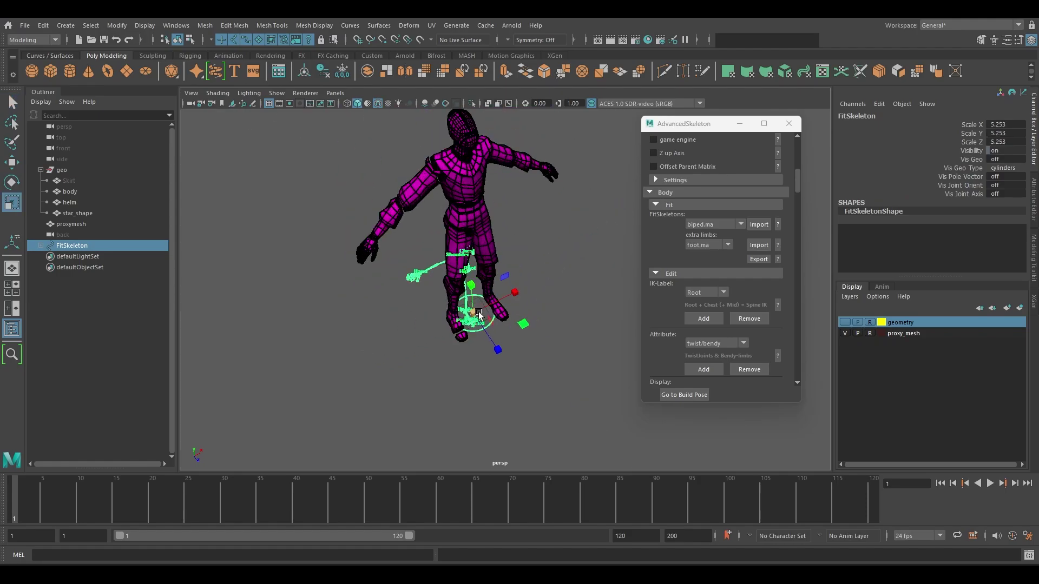
pyautogui.press('space')
pyautogui.moveTo(508, 294); pyautogui.dragTo(505, 297)
pyautogui.scroll(-3, 488, 284)
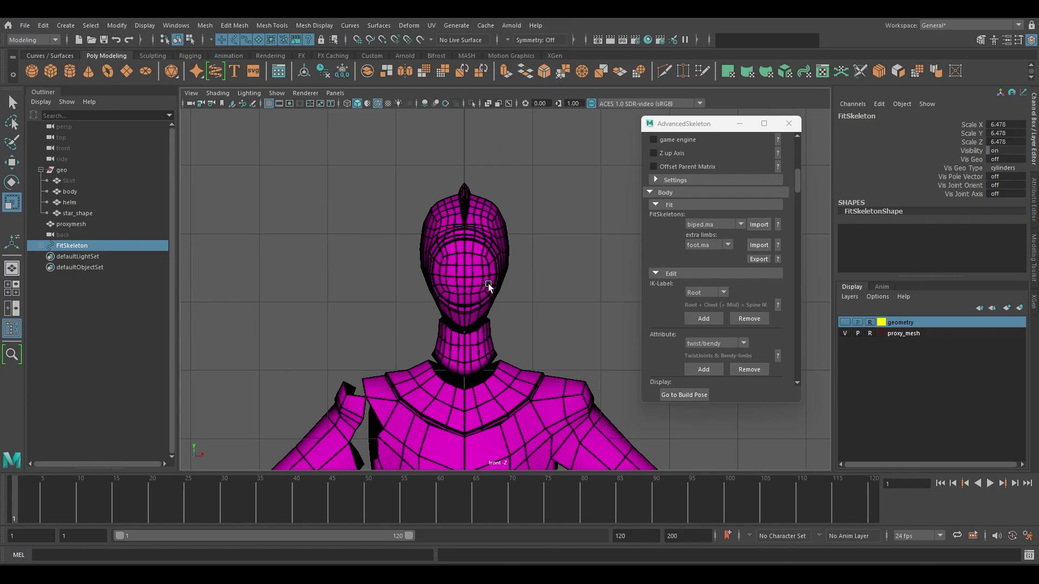
pyautogui.scroll(-6, 488, 281)
pyautogui.keyDown('alt'); pyautogui.moveTo(500, 466); pyautogui.dragTo(482, 359, button='middle'); pyautogui.keyUp('alt')
pyautogui.scroll(2, 481, 379)
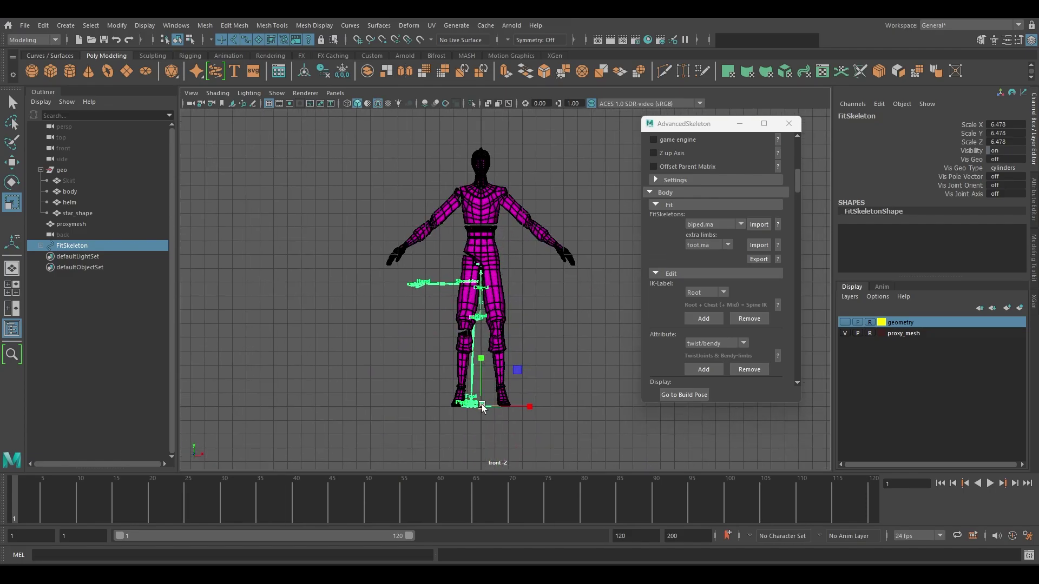
pyautogui.moveTo(576, 324); pyautogui.dragTo(628, 309)
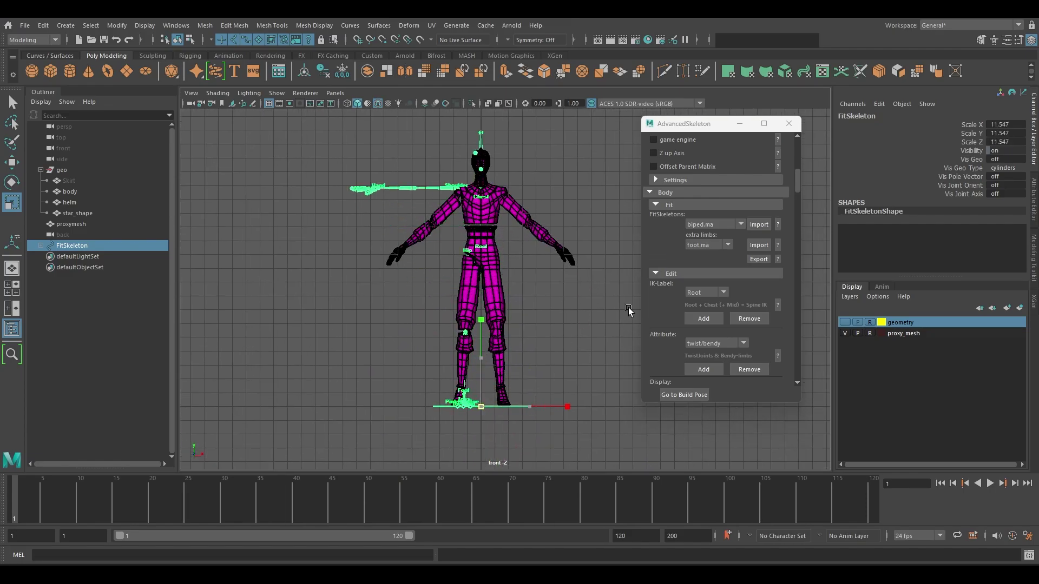
# - Switch to wireframe display and examine the fit skeleton's alignment with the proxy body in the side view
pyautogui.keyDown('alt'); pyautogui.moveTo(533, 281); pyautogui.dragTo(531, 324, button='middle'); pyautogui.keyUp('alt')
pyautogui.press('4')
pyautogui.press('space')
pyautogui.moveTo(513, 308); pyautogui.dragTo(476, 297)
pyautogui.click(443, 275)
pyautogui.scroll(-2, 443, 274)
pyautogui.keyDown('alt'); pyautogui.moveTo(428, 232); pyautogui.dragTo(453, 265, button='middle'); pyautogui.keyUp('alt')
pyautogui.scroll(-6, 454, 265)
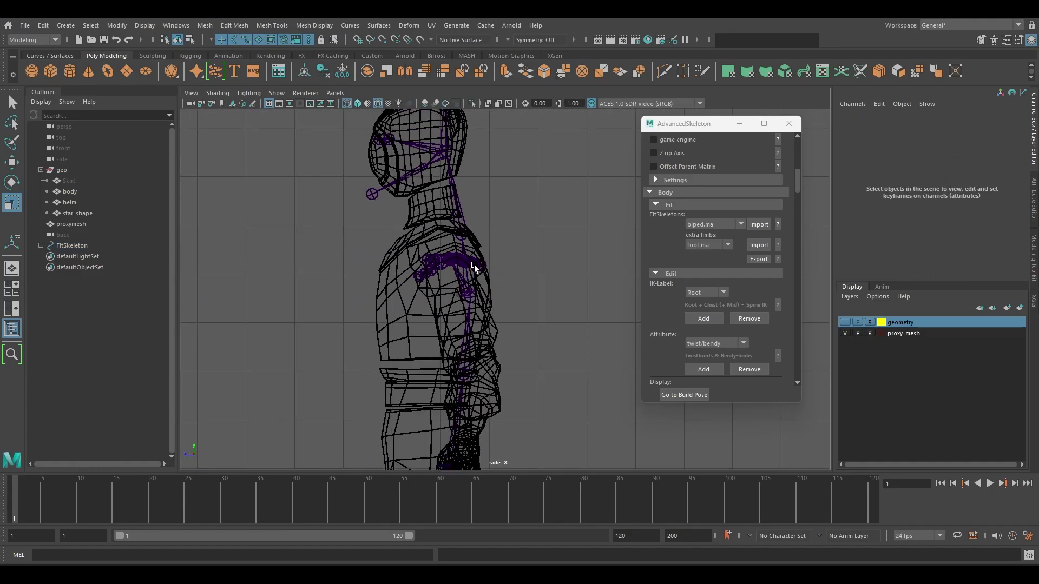
pyautogui.scroll(2, 478, 283)
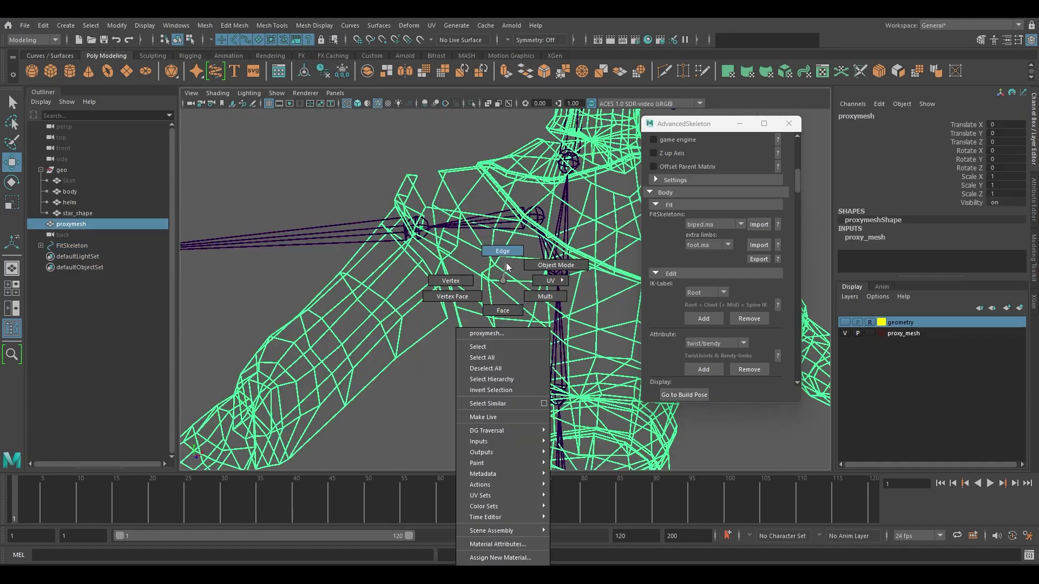
# - Extrude the torso's armhole edge loop on the skeleton's arm side of the proxymesh and collapse it to a center point
pyautogui.moveTo(492, 319); pyautogui.dragTo(487, 285, button='right')
pyautogui.click(482, 289)
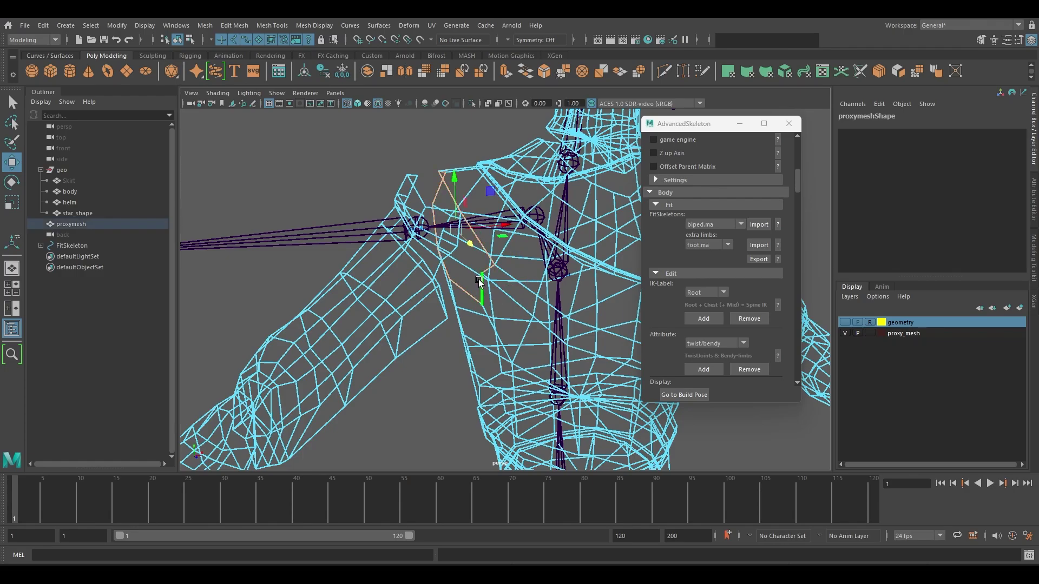
pyautogui.hotkey('ctrl', 'e')
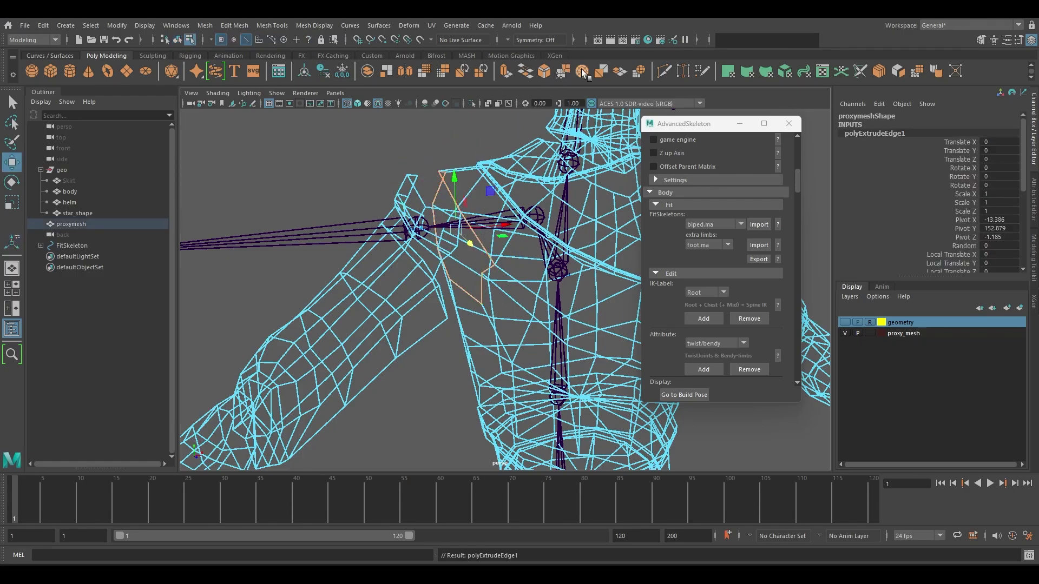
pyautogui.click(581, 69)
# - Snap the Shoulder joint to the center point of the proxy mesh's armhole
pyautogui.keyDown('alt'); pyautogui.moveTo(517, 154); pyautogui.dragTo(455, 154, button='right'); pyautogui.keyUp('alt')
pyautogui.keyDown('alt'); pyautogui.moveTo(465, 249); pyautogui.dragTo(476, 156, button='middle'); pyautogui.keyUp('alt')
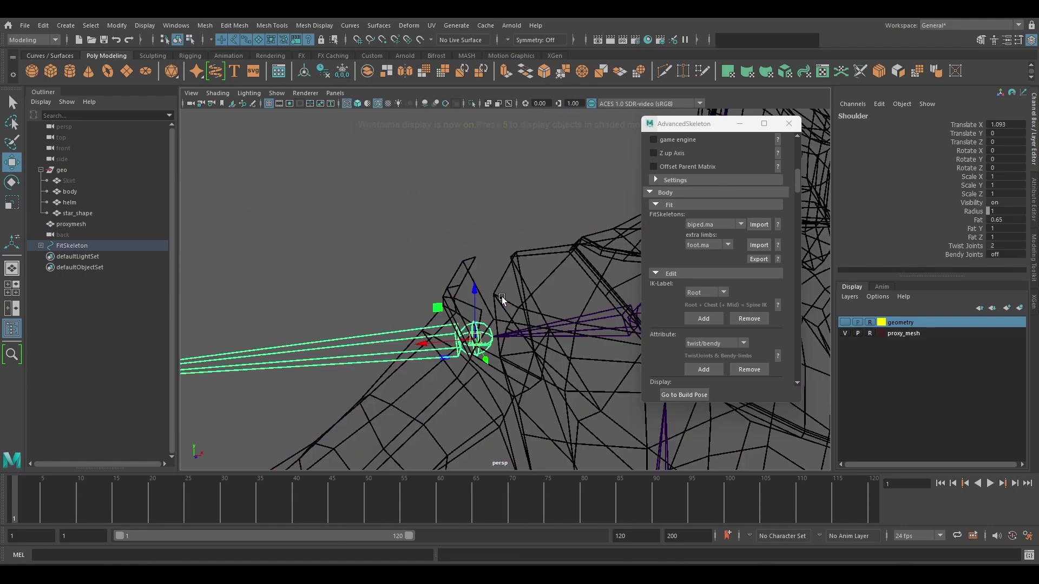
pyautogui.moveTo(472, 342); pyautogui.dragTo(529, 350)
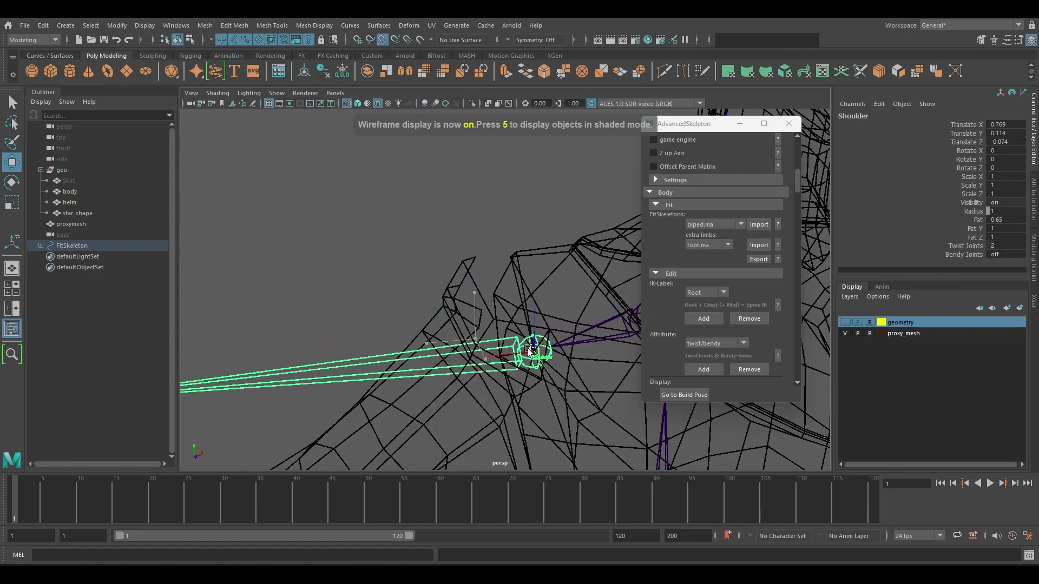
# - Move the Root joint forward in the side view to a Translate Z of 0.2
pyautogui.scroll(-8, 552, 323)
pyautogui.keyDown('alt'); pyautogui.moveTo(545, 307); pyautogui.dragTo(527, 294, button='middle'); pyautogui.keyUp('alt')
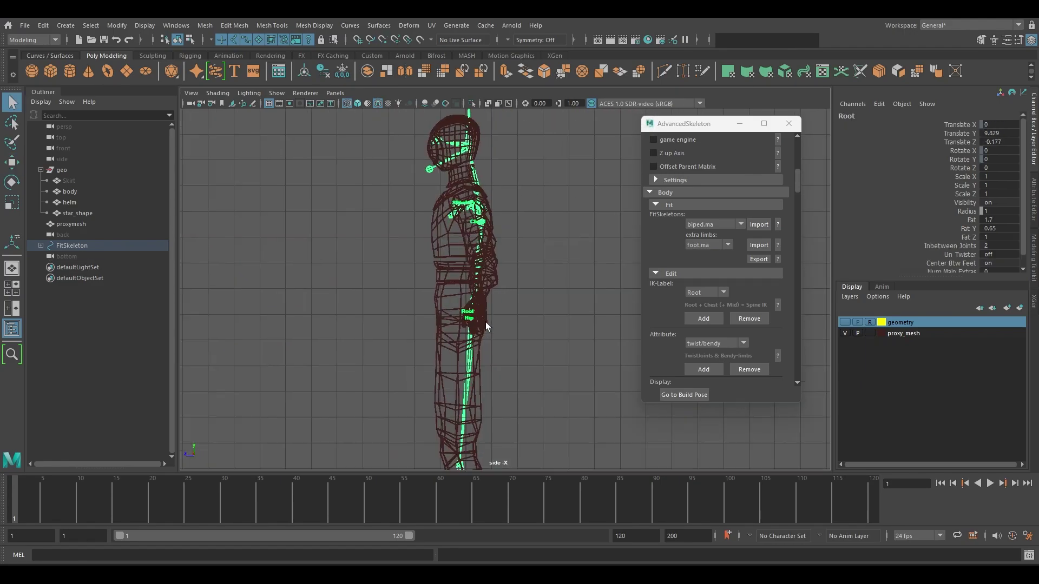
pyautogui.scroll(3, 485, 323)
pyautogui.press('w')
pyautogui.keyDown('alt'); pyautogui.moveTo(476, 330); pyautogui.dragTo(486, 274, button='middle'); pyautogui.keyUp('alt')
pyautogui.scroll(2, 486, 274)
pyautogui.press('w')
pyautogui.moveTo(451, 271); pyautogui.dragTo(406, 271)
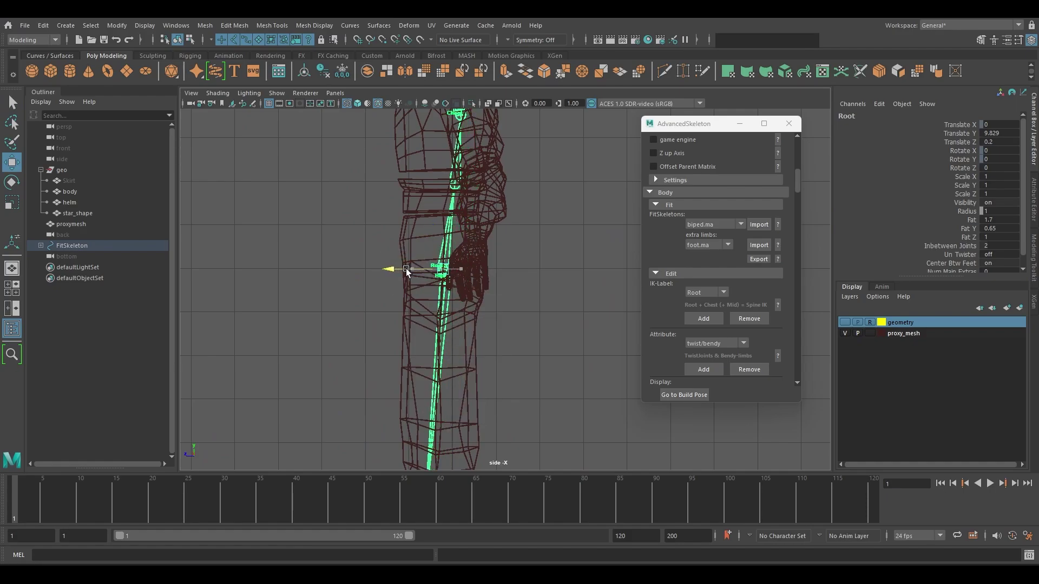
# - Lower the Spine1 joint to the waist with Translate X about 1.116 and Translate Y about -0.035
pyautogui.scroll(-2, 465, 273)
pyautogui.press('space')
pyautogui.moveTo(476, 277)
pyautogui.mouseDown()
pyautogui.moveTo(483, 304)
pyautogui.moveTo(470, 281)
pyautogui.mouseUp()
pyautogui.click(491, 307)
pyautogui.press('q')
pyautogui.scroll(3, 492, 307)
pyautogui.click(465, 284)
pyautogui.press('space')
pyautogui.keyDown('alt'); pyautogui.moveTo(469, 281); pyautogui.dragTo(489, 320, button='middle'); pyautogui.keyUp('alt')
pyautogui.scroll(2, 486, 322)
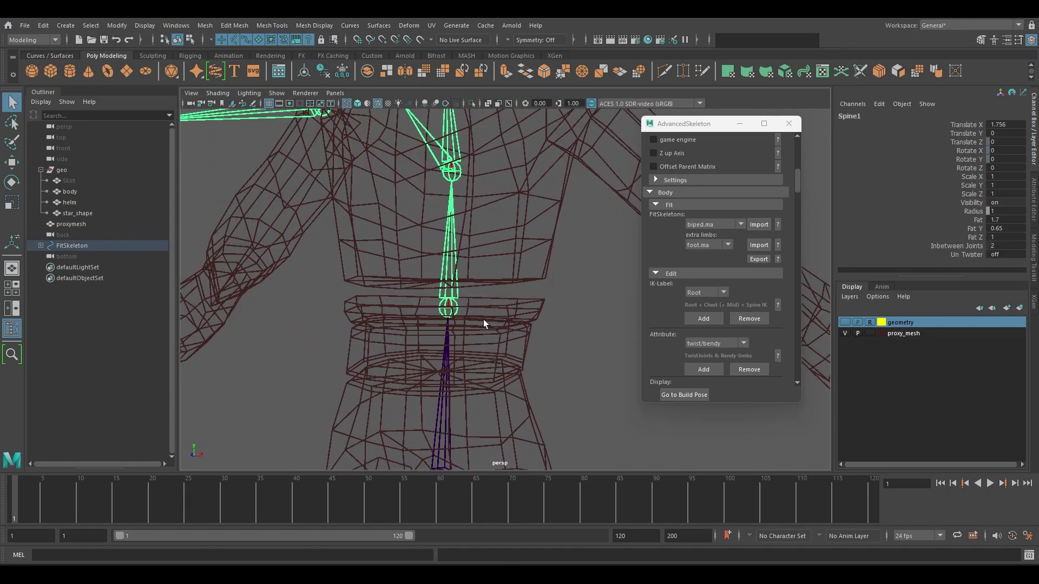
pyautogui.keyDown('alt'); pyautogui.moveTo(483, 323); pyautogui.dragTo(455, 324); pyautogui.keyUp('alt')
pyautogui.keyDown('alt'); pyautogui.moveTo(455, 324); pyautogui.dragTo(460, 266, button='middle'); pyautogui.keyUp('alt')
pyautogui.press('w')
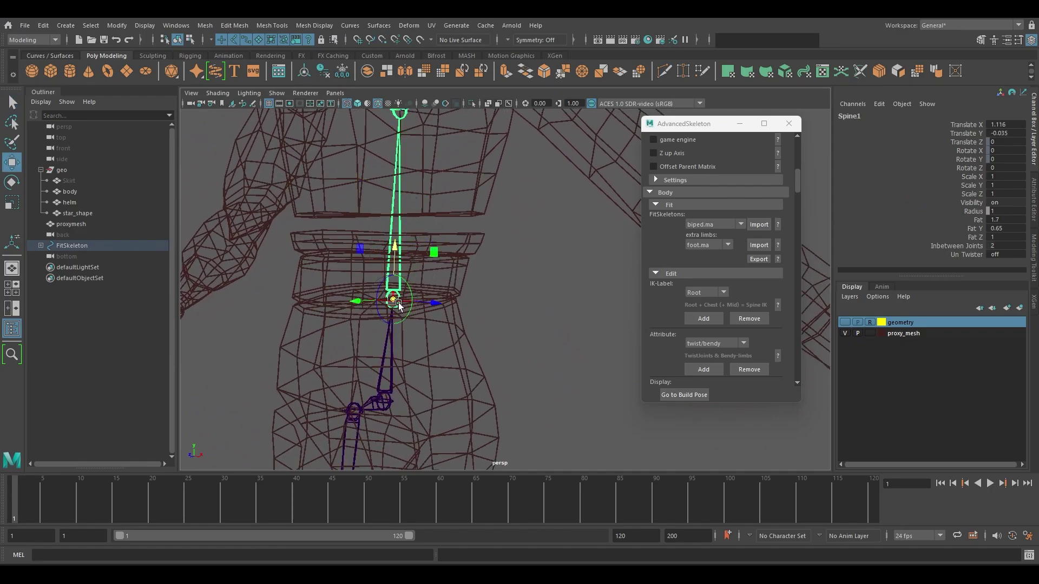
pyautogui.keyDown('alt'); pyautogui.moveTo(398, 302); pyautogui.dragTo(322, 261); pyautogui.keyUp('alt')
pyautogui.press('v')
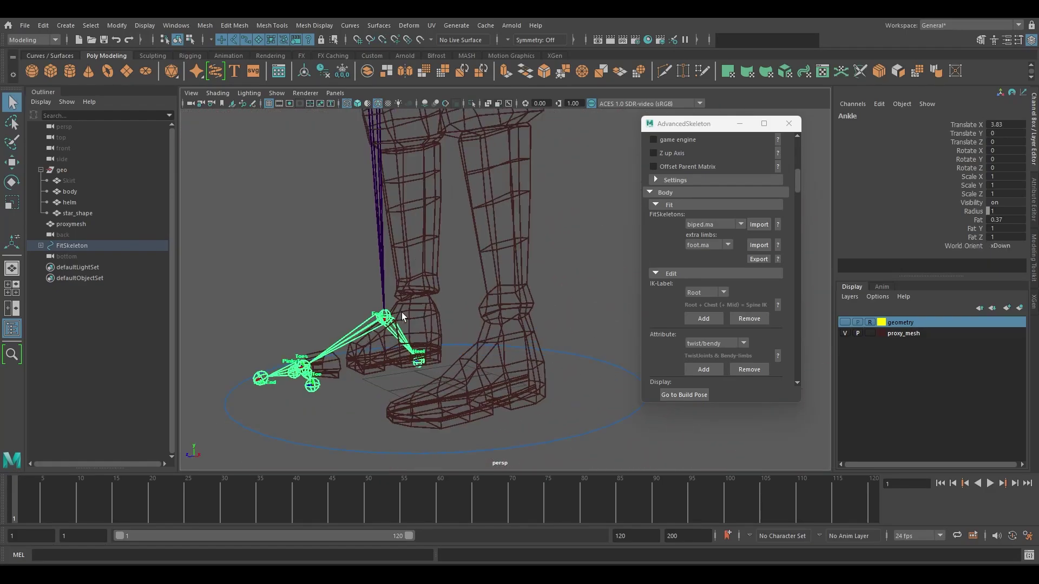
# - Adjust the ankle and knee joints against the proxy leg and undo the last knee move
pyautogui.keyDown('alt'); pyautogui.moveTo(401, 312); pyautogui.dragTo(378, 307); pyautogui.keyUp('alt')
pyautogui.click(364, 318)
pyautogui.click(330, 318)
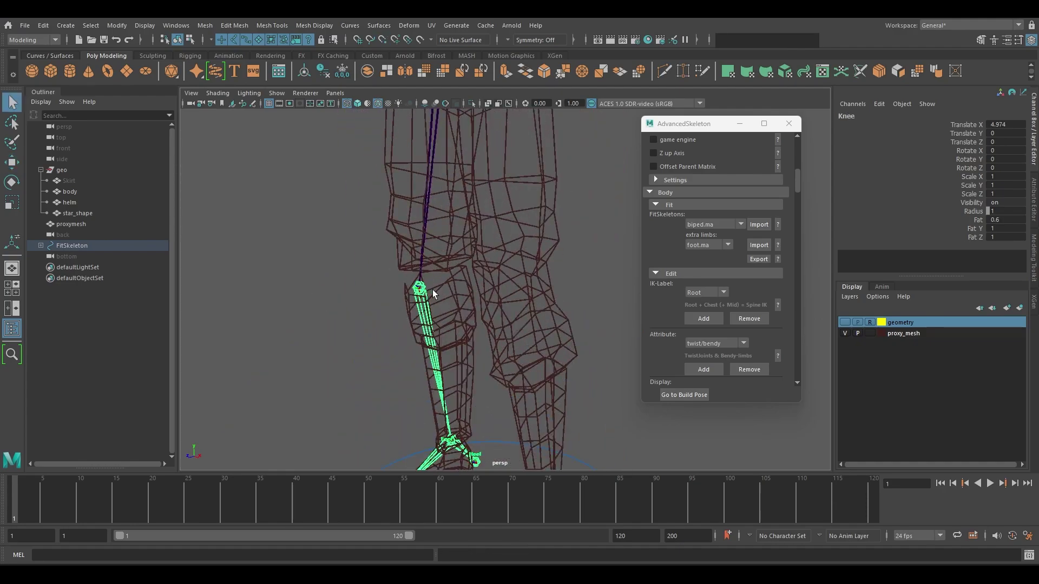
pyautogui.keyDown('alt'); pyautogui.moveTo(433, 295); pyautogui.dragTo(415, 304); pyautogui.keyUp('alt')
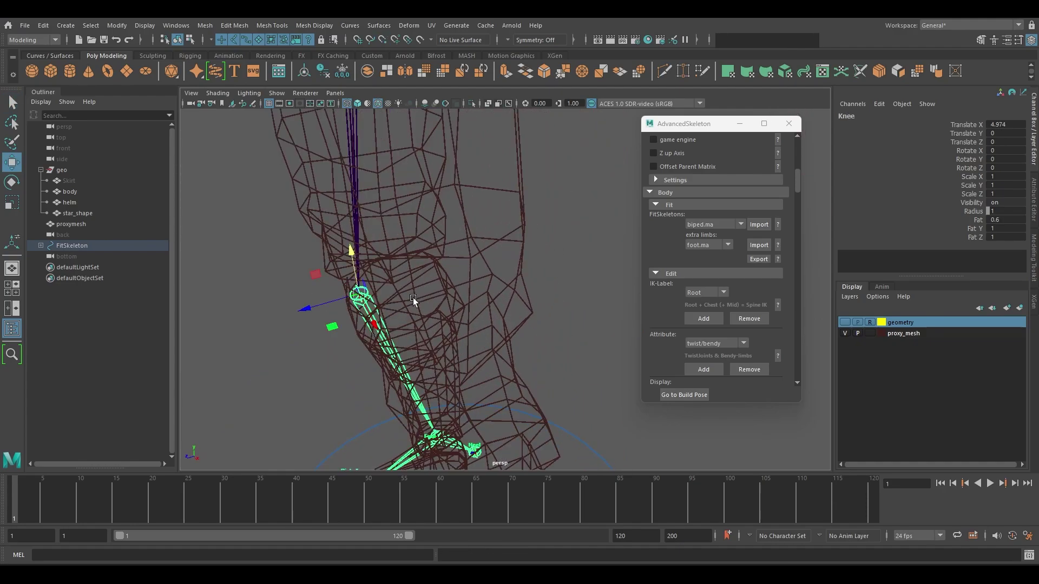
pyautogui.keyDown('alt'); pyautogui.moveTo(354, 297); pyautogui.dragTo(401, 275); pyautogui.keyUp('alt')
pyautogui.hotkey('ctrl', 'z')
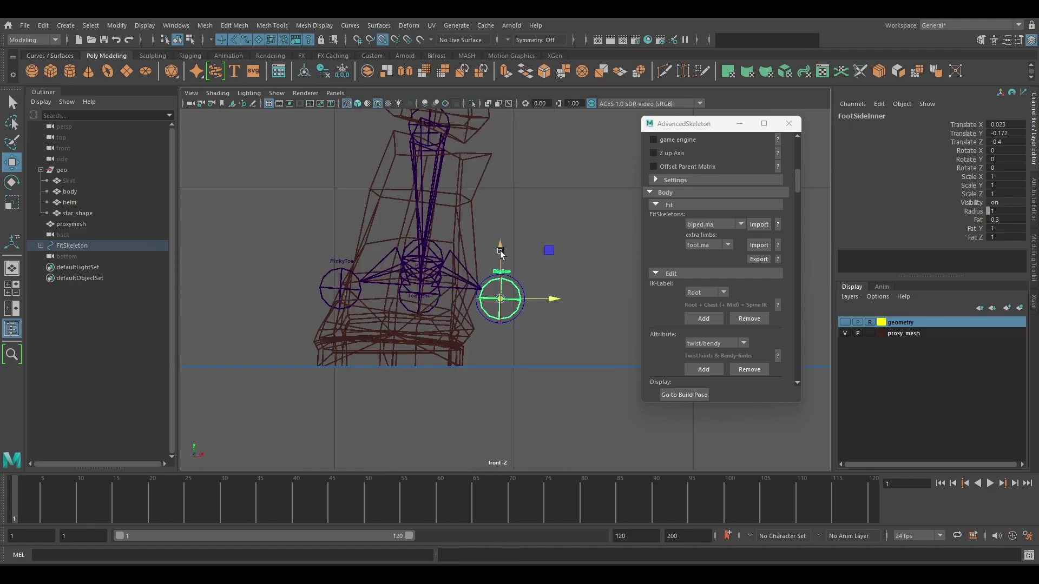
# - Reposition the FootSideInner joint at the inner side of the proxy foot in the front view
pyautogui.moveTo(500, 251); pyautogui.dragTo(538, 291)
pyautogui.press('space')
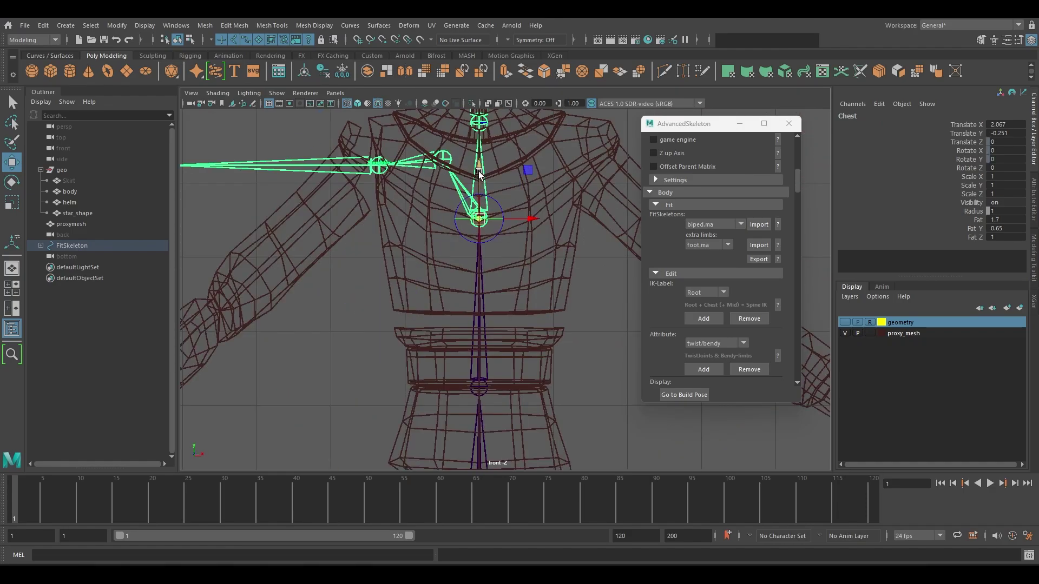
# - Lower the Chest joint along the spine toward the lower edge of the proxy chest
pyautogui.moveTo(478, 172); pyautogui.dragTo(478, 269)
pyautogui.press('space')
pyautogui.moveTo(480, 367); pyautogui.dragTo(418, 313)
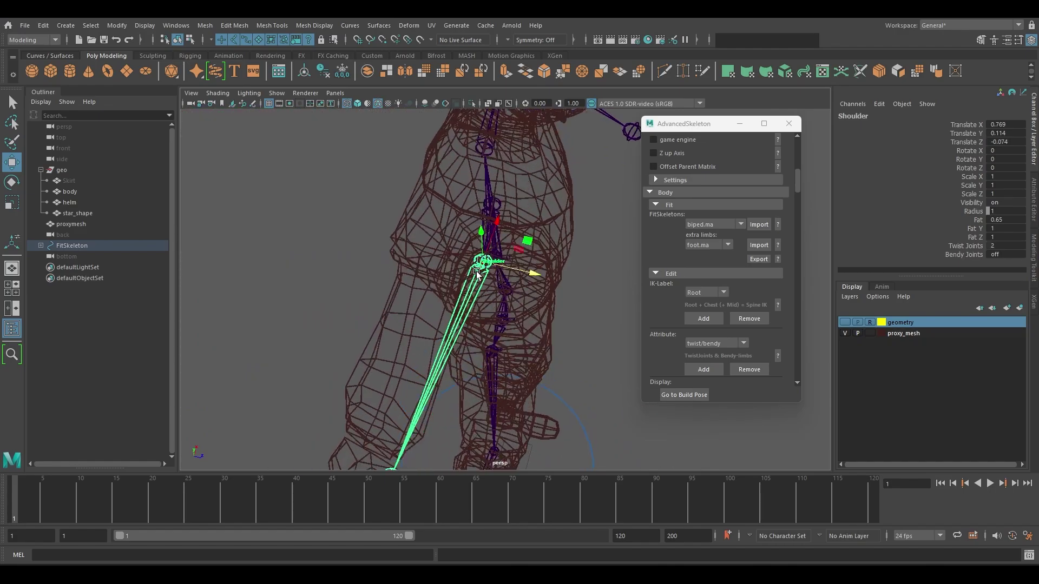
# - Snap the Shoulder joint back to the armhole center with Translate Y about -0.264 and Translate Z about -0.075
pyautogui.keyDown('alt'); pyautogui.moveTo(476, 271); pyautogui.dragTo(458, 261); pyautogui.keyUp('alt')
pyautogui.press('v')
pyautogui.scroll(-3, 485, 298)
pyautogui.keyDown('alt'); pyautogui.moveTo(485, 297); pyautogui.dragTo(413, 288); pyautogui.keyUp('alt')
pyautogui.keyDown('alt'); pyautogui.moveTo(351, 281); pyautogui.dragTo(445, 267, button='middle'); pyautogui.keyUp('alt')
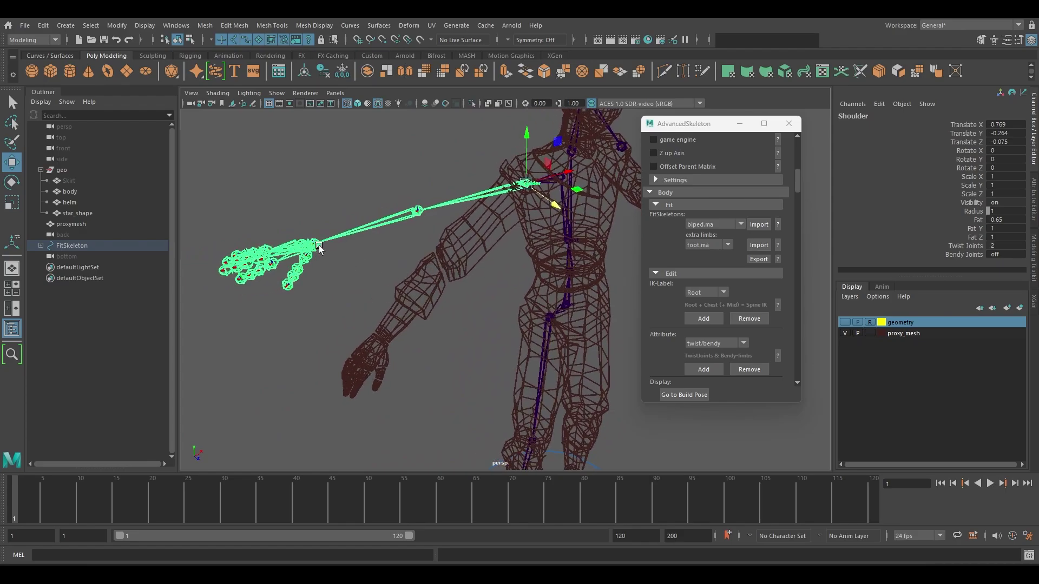
# - Rotate the Wrist joint in the front view to align the hand skeleton with the proxy hand
pyautogui.click(414, 214)
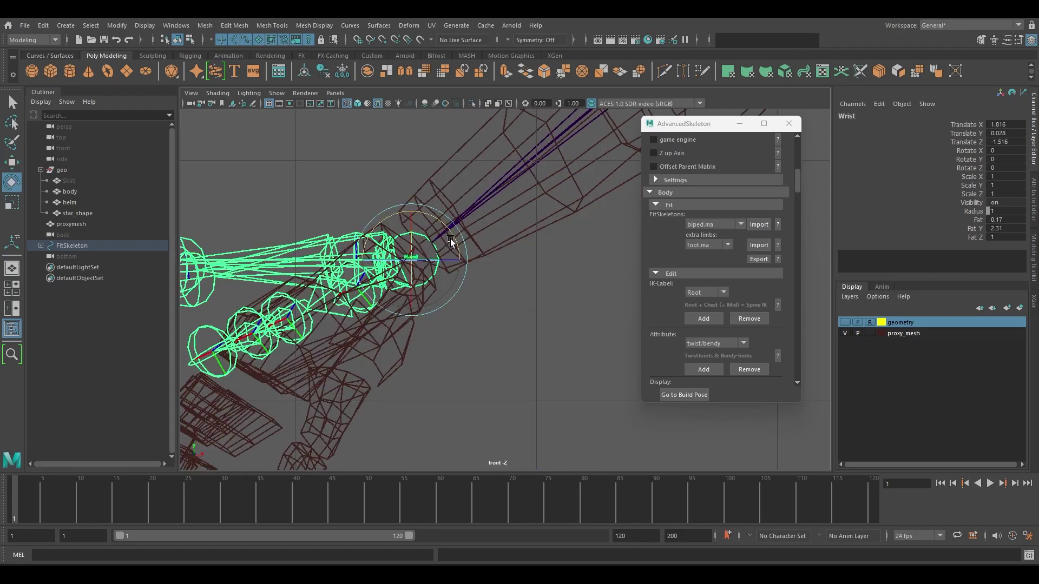
pyautogui.moveTo(450, 238); pyautogui.dragTo(483, 251)
pyautogui.press('w')
pyautogui.scroll(-2, 443, 220)
# - Move the IndexFinger2 joint onto the index finger of the proxy hand in the perspective view
pyautogui.press('space')
pyautogui.keyDown('alt'); pyautogui.moveTo(516, 264); pyautogui.dragTo(436, 219, button='middle'); pyautogui.keyUp('alt')
pyautogui.moveTo(439, 244); pyautogui.dragTo(475, 297)
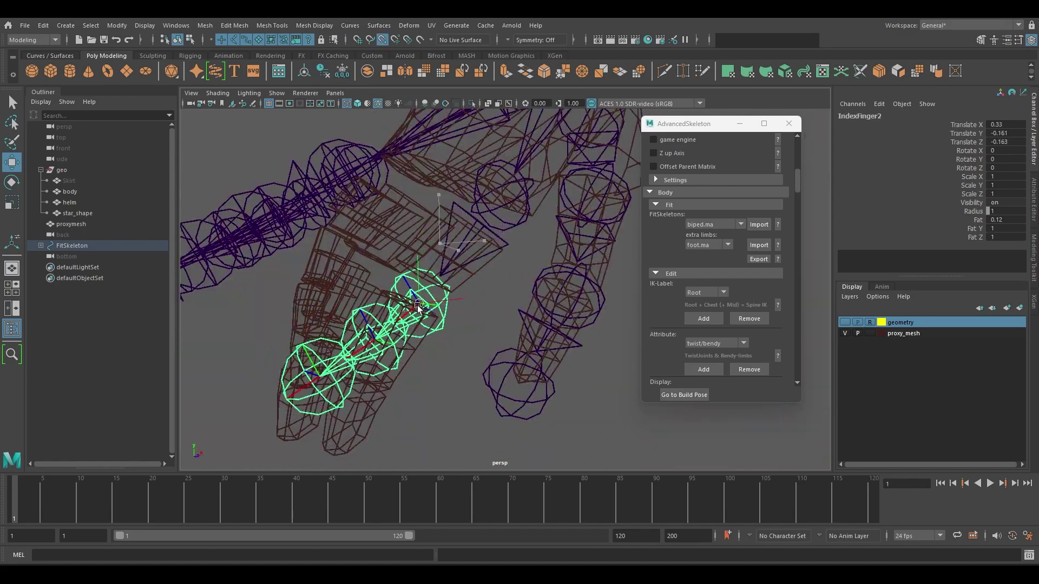
pyautogui.keyDown('alt'); pyautogui.moveTo(476, 297); pyautogui.dragTo(503, 309, button='right'); pyautogui.keyUp('alt')
pyautogui.keyDown('alt'); pyautogui.moveTo(503, 309); pyautogui.dragTo(476, 291); pyautogui.keyUp('alt')
pyautogui.keyDown('alt'); pyautogui.moveTo(476, 290); pyautogui.dragTo(407, 275, button='middle'); pyautogui.keyUp('alt')
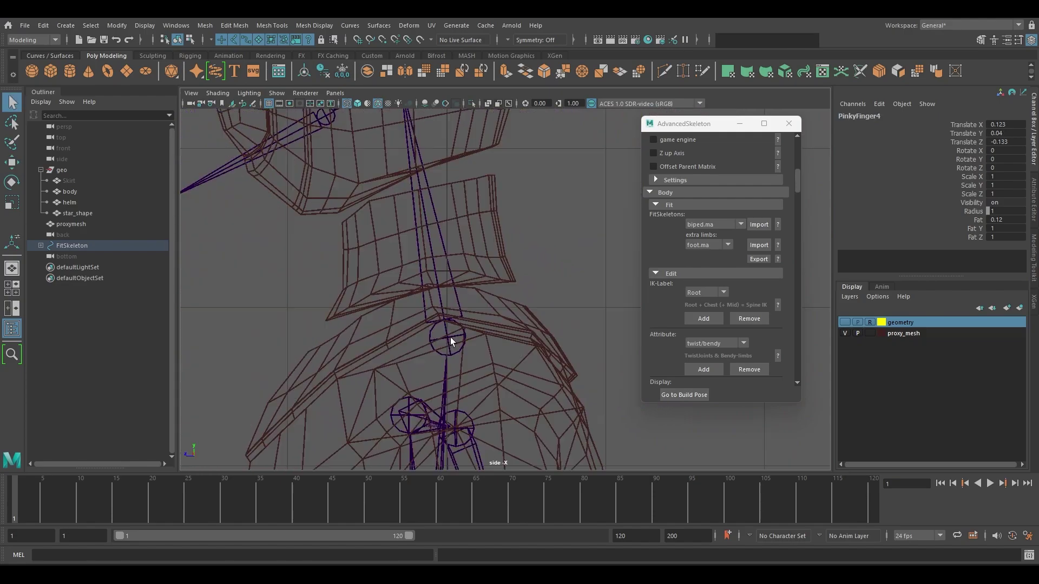
# - Raise the Neck joint to the base of the proxy neck with Translate X about 2.572 and Translate Y about -0.387
pyautogui.click(446, 325)
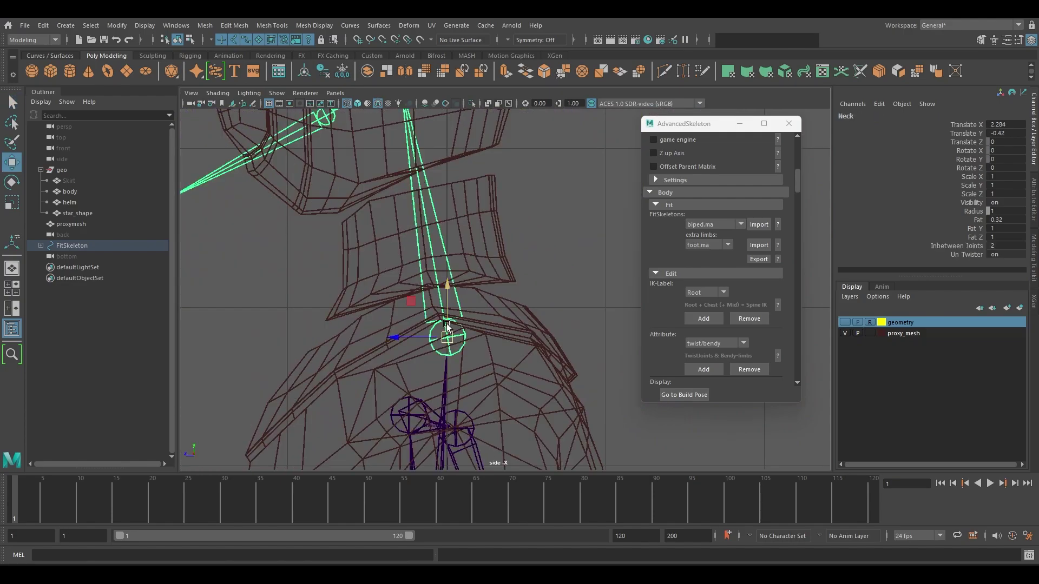
pyautogui.moveTo(448, 312); pyautogui.dragTo(434, 290)
pyautogui.scroll(-3, 465, 275)
pyautogui.keyDown('alt'); pyautogui.moveTo(478, 259); pyautogui.dragTo(483, 344, button='middle'); pyautogui.keyUp('alt')
pyautogui.press('q')
pyautogui.press('w')
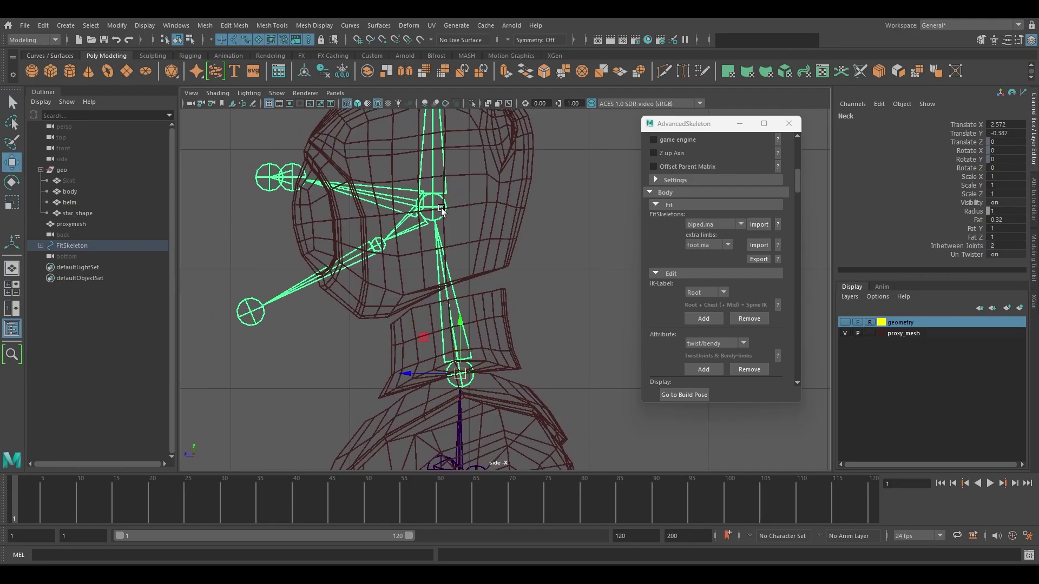
# - Lower the Head joint to the base of the proxy head with Translate X about 0.667 and Translate Y about -0.057
pyautogui.click(438, 208)
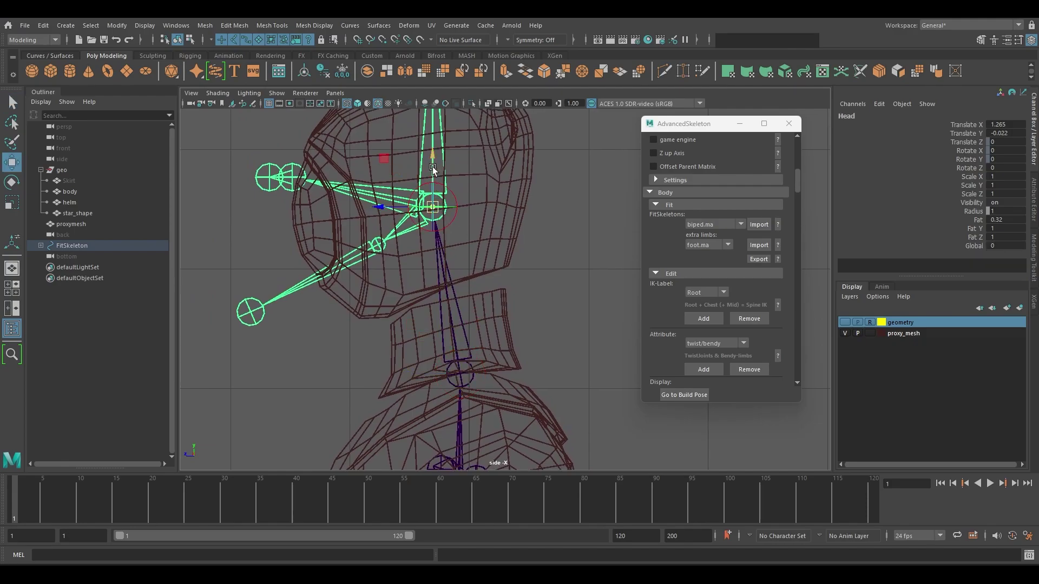
pyautogui.moveTo(432, 167); pyautogui.dragTo(458, 288)
pyautogui.press('space')
pyautogui.press('space')
pyautogui.keyDown('alt'); pyautogui.moveTo(493, 422); pyautogui.dragTo(495, 349); pyautogui.keyUp('alt')
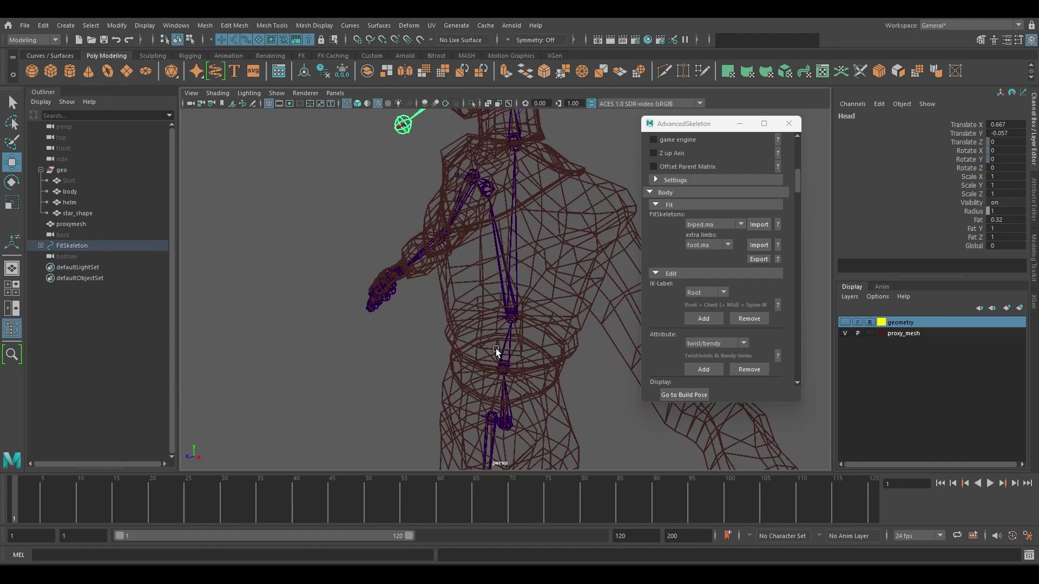
pyautogui.press('space')
pyautogui.moveTo(501, 242); pyautogui.dragTo(524, 242)
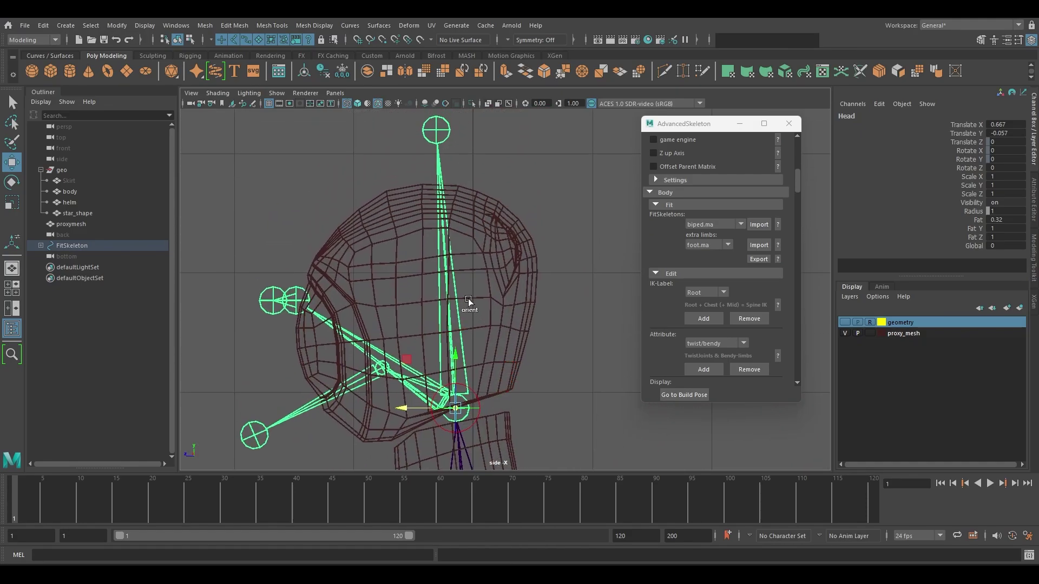
# - Lower the HeadEnd joint toward the top of the proxy head and move the Jaw joint to Translate X about 0.526, Translate Y about 0.221
pyautogui.moveTo(451, 138); pyautogui.dragTo(446, 143)
pyautogui.press('w')
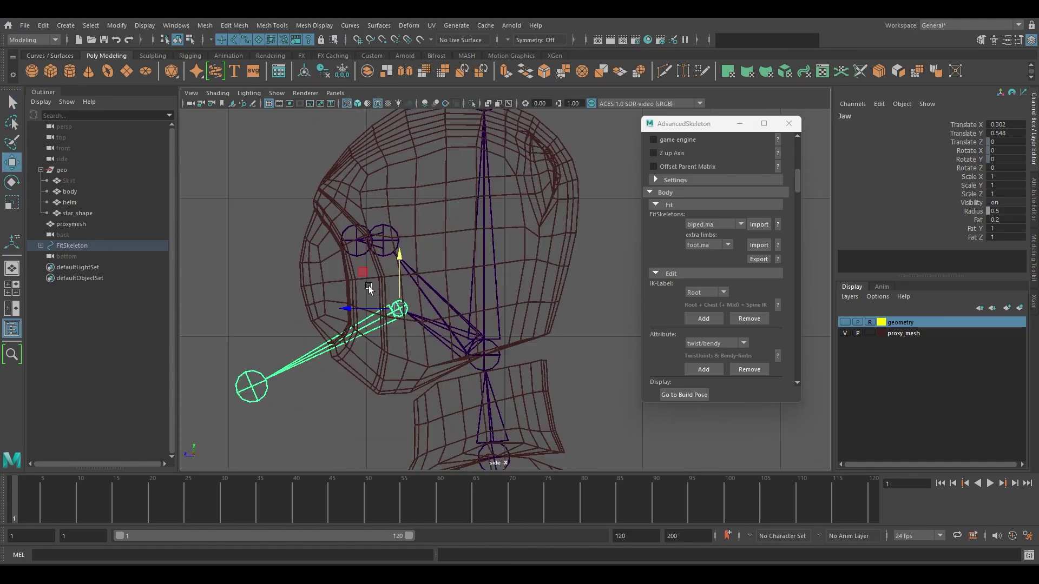
pyautogui.moveTo(363, 272); pyautogui.dragTo(403, 275)
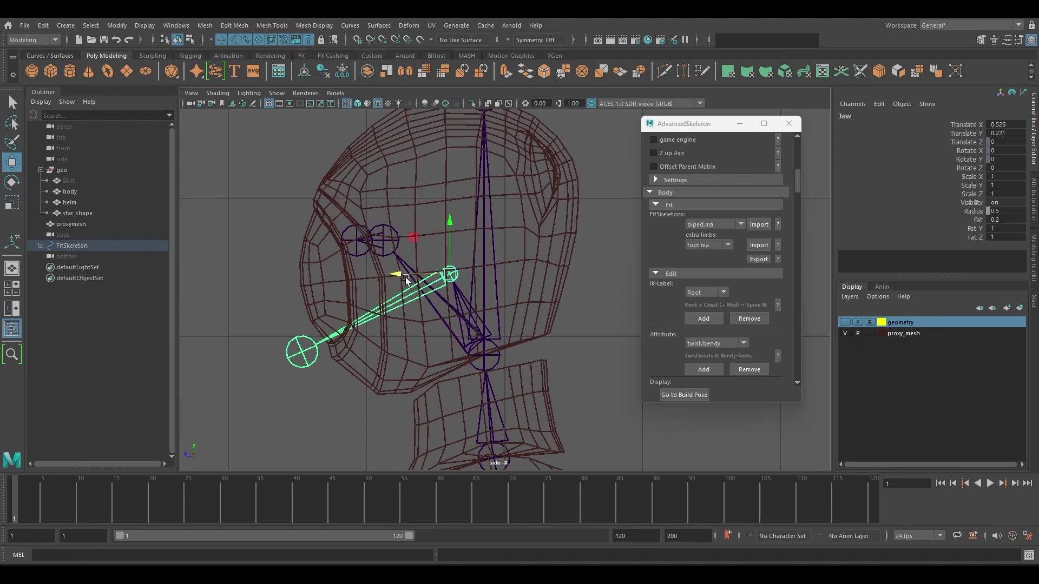
# - Move the JawEnd joint down and back to the chin of the proxy head in the side view
pyautogui.click(296, 352)
pyautogui.moveTo(267, 316); pyautogui.dragTo(275, 365, button='middle')
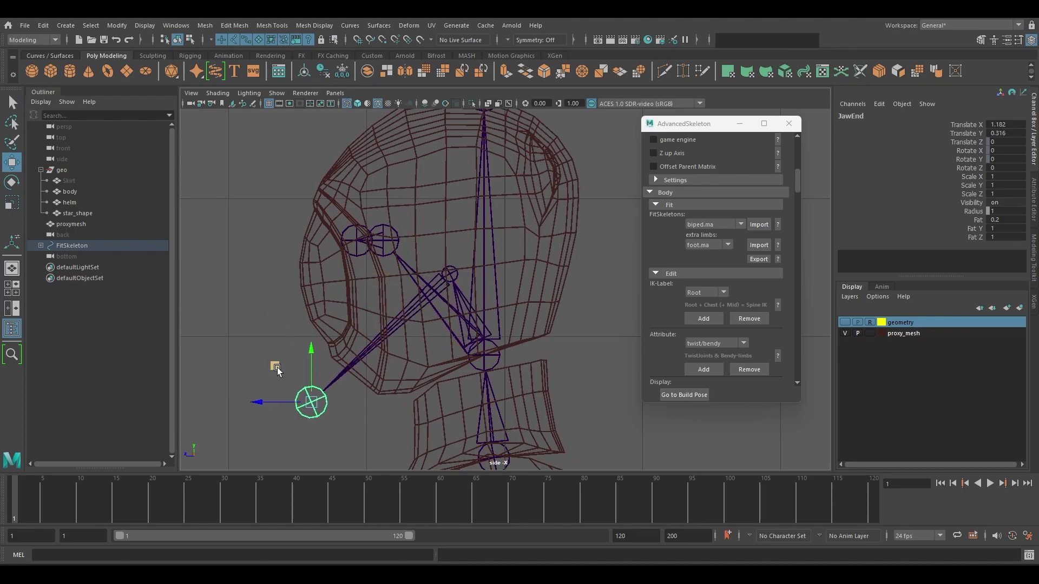
pyautogui.moveTo(264, 406); pyautogui.dragTo(341, 414, button='middle')
pyautogui.scroll(-7, 486, 320)
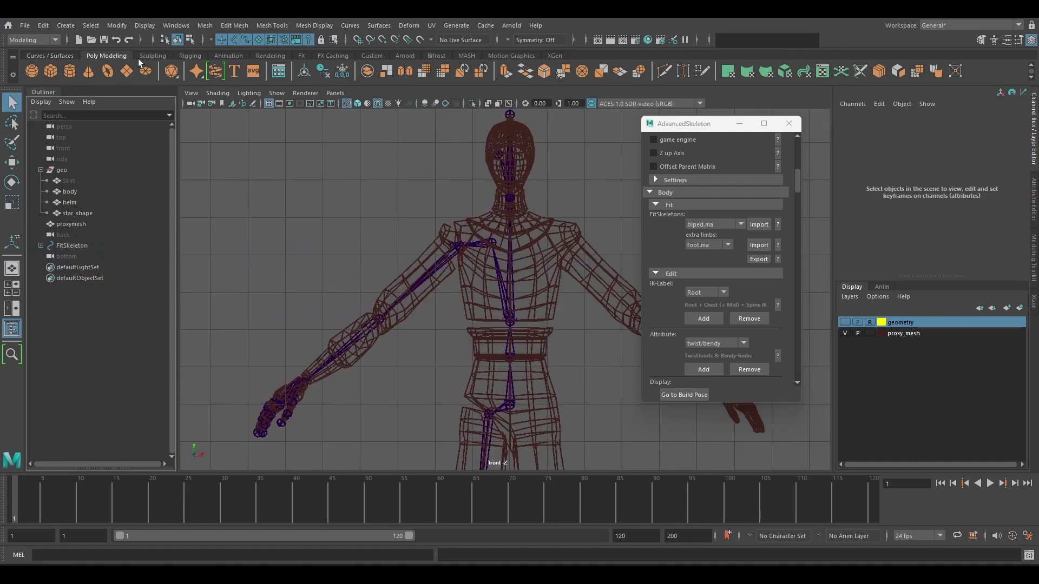
# - Draw a straight two-point guide curve beside the arm in the front view
pyautogui.click(146, 55)
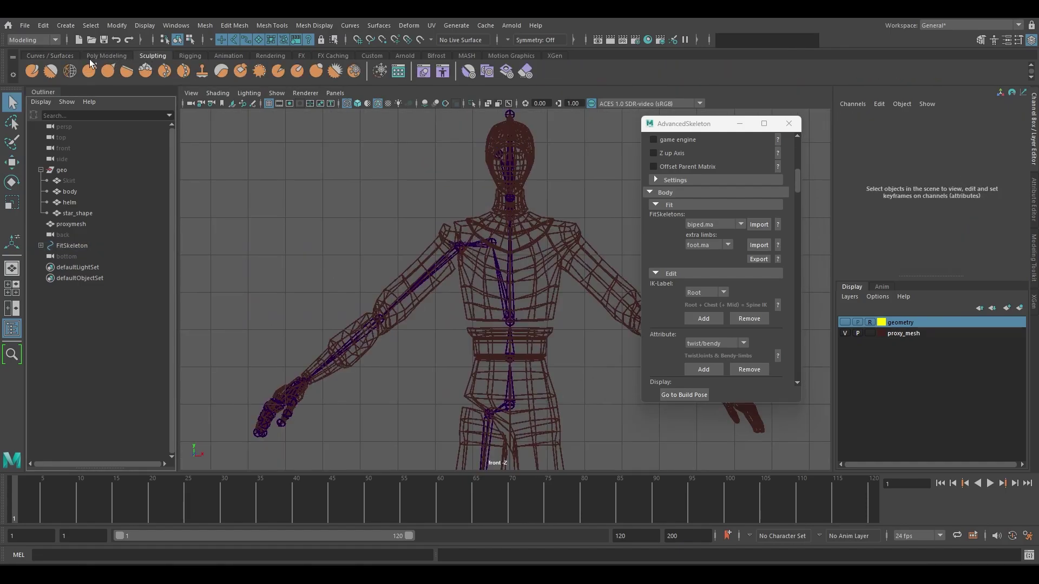
pyautogui.click(54, 56)
pyautogui.click(69, 71)
pyautogui.click(394, 212)
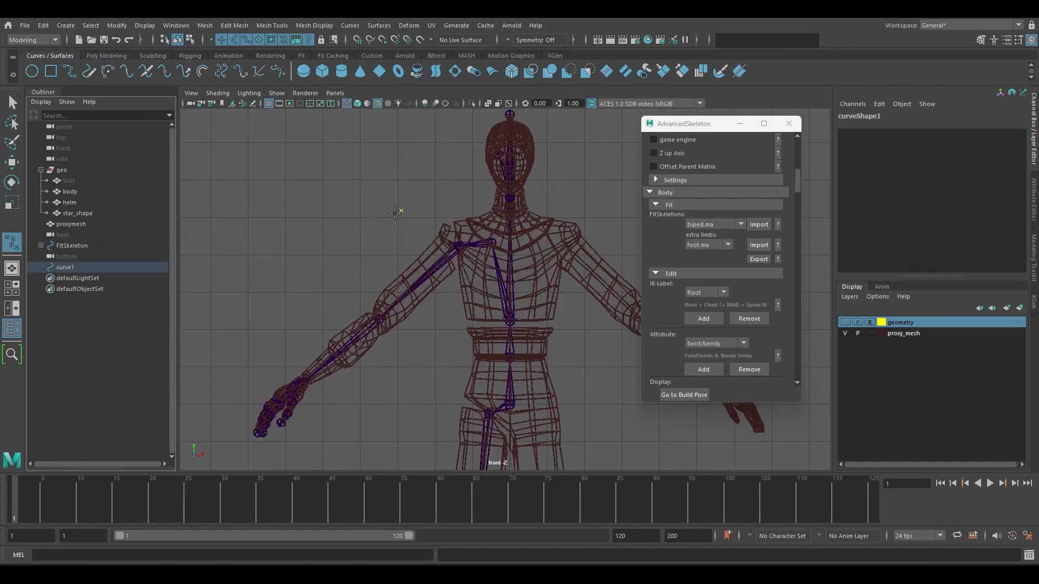
# - Snap the control vertices of the arm's guide curve to the Shoulder and Wrist joints
pyautogui.press('w')
pyautogui.moveTo(420, 225); pyautogui.dragTo(401, 184, button='right')
pyautogui.click(400, 212)
pyautogui.press('w')
pyautogui.scroll(5, 433, 227)
pyautogui.moveTo(294, 222); pyautogui.dragTo(434, 303)
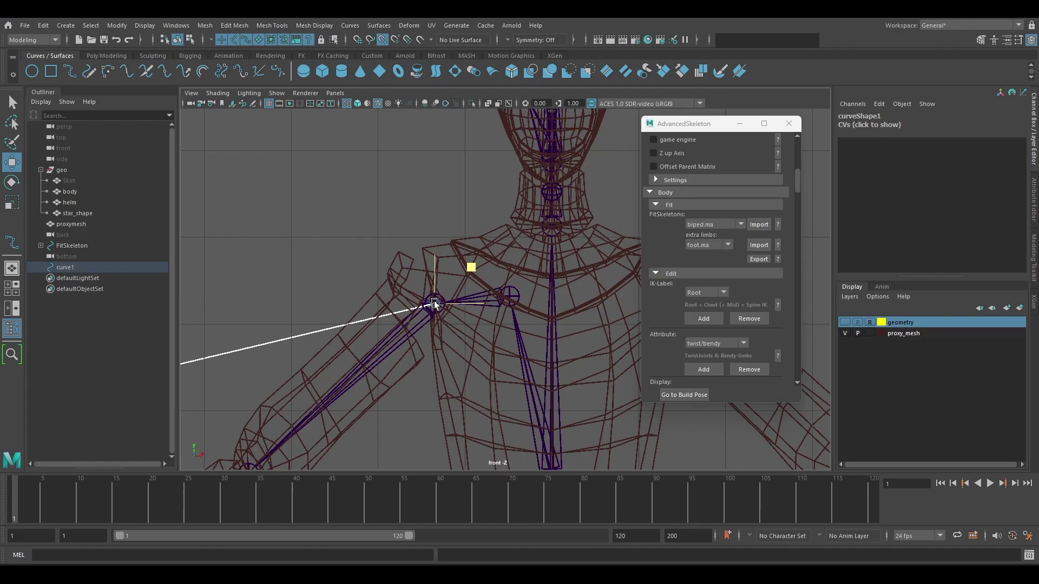
pyautogui.keyDown('alt'); pyautogui.moveTo(433, 304); pyautogui.dragTo(551, 108, button='middle'); pyautogui.keyUp('alt')
pyautogui.moveTo(292, 140); pyautogui.dragTo(363, 238)
# - Align the Elbow joint with the guide curve, hiding the proxy_mesh layer temporarily, and delete the curve after checking the arm in perspective
pyautogui.click(844, 333)
pyautogui.scroll(4, 477, 277)
pyautogui.click(466, 278)
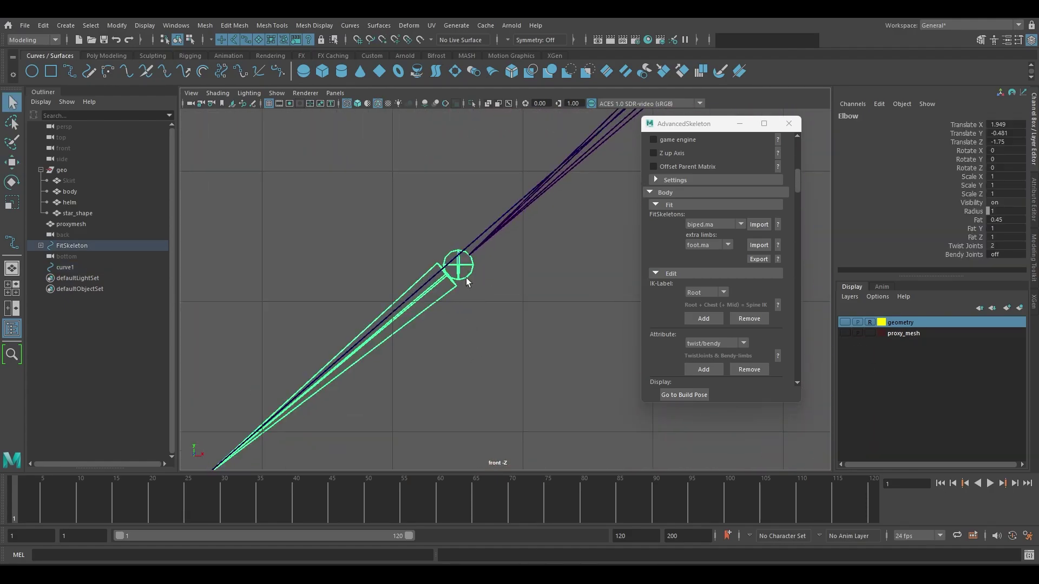
pyautogui.scroll(4, 466, 277)
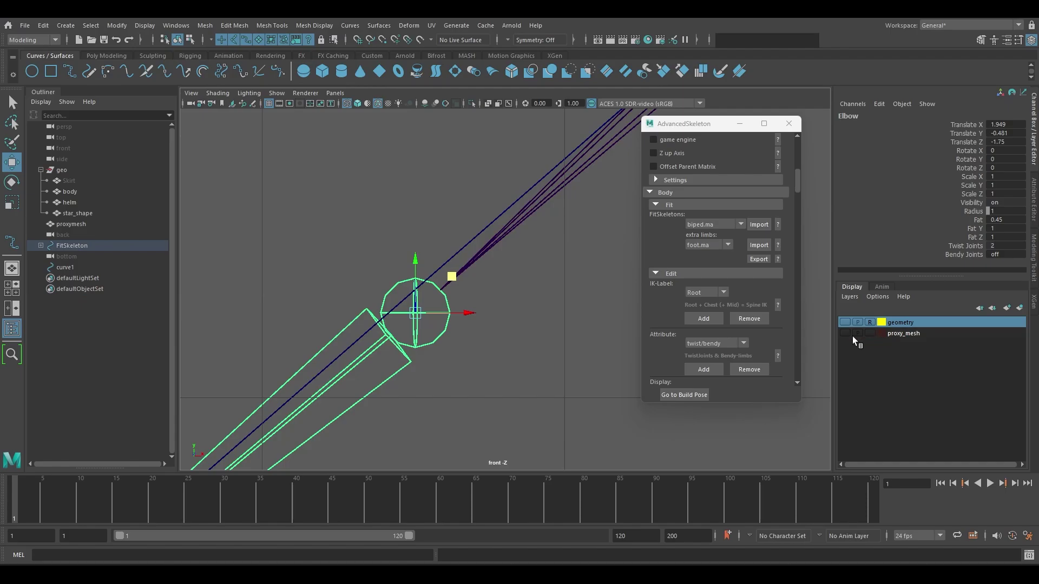
pyautogui.keyDown('alt'); pyautogui.moveTo(589, 341); pyautogui.dragTo(524, 360, button='middle'); pyautogui.keyUp('alt')
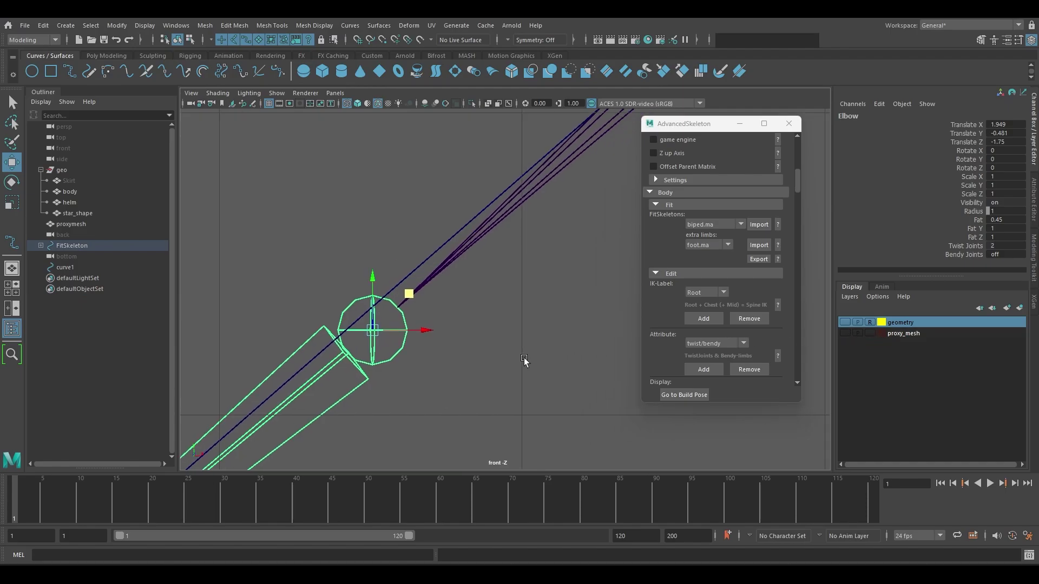
pyautogui.click(844, 333)
pyautogui.scroll(2, 388, 360)
pyautogui.moveTo(360, 284); pyautogui.dragTo(359, 245)
pyautogui.moveTo(391, 271); pyautogui.dragTo(344, 260)
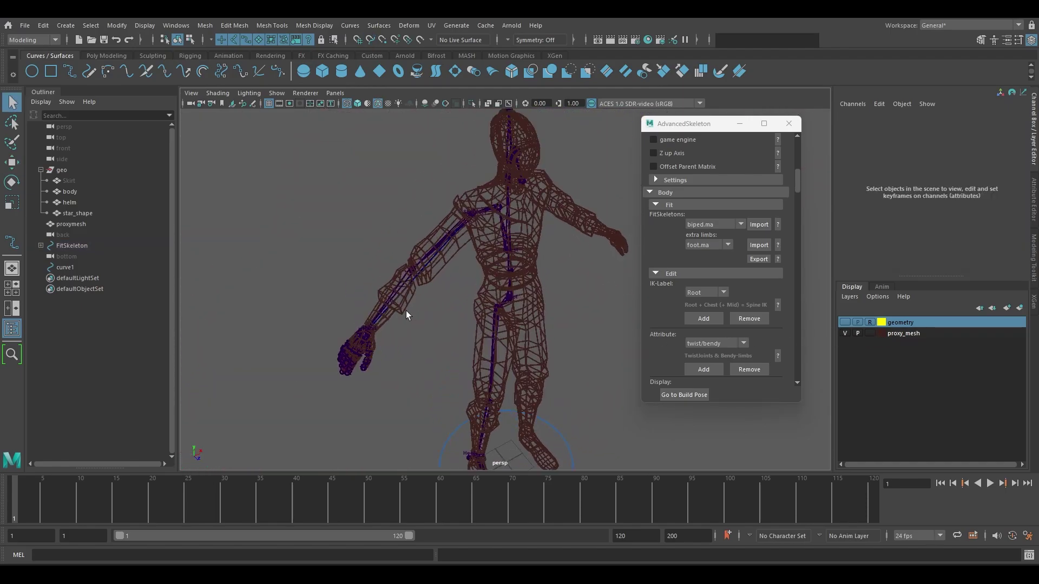
pyautogui.scroll(8, 405, 310)
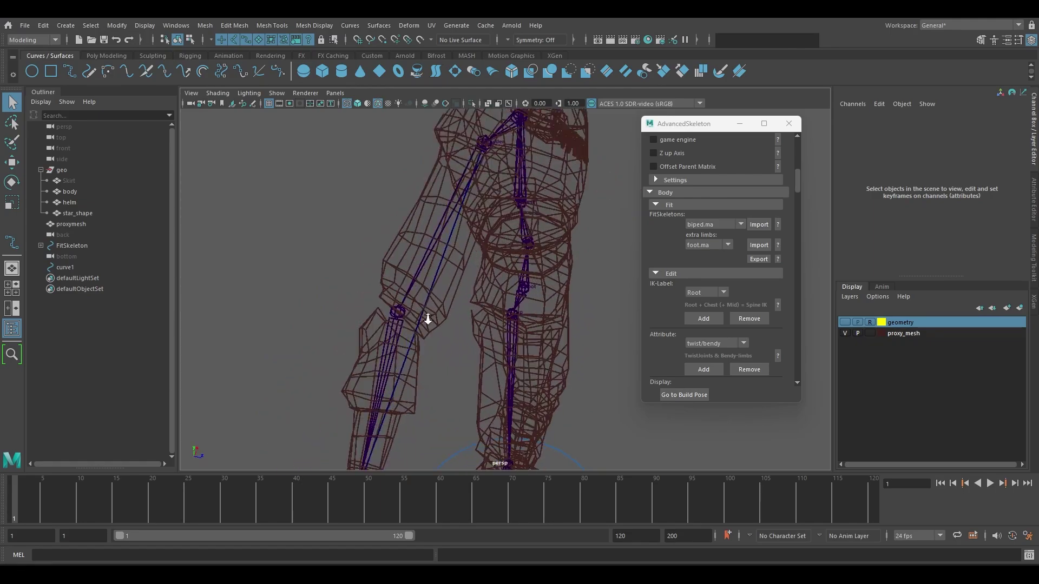
pyautogui.click(387, 339)
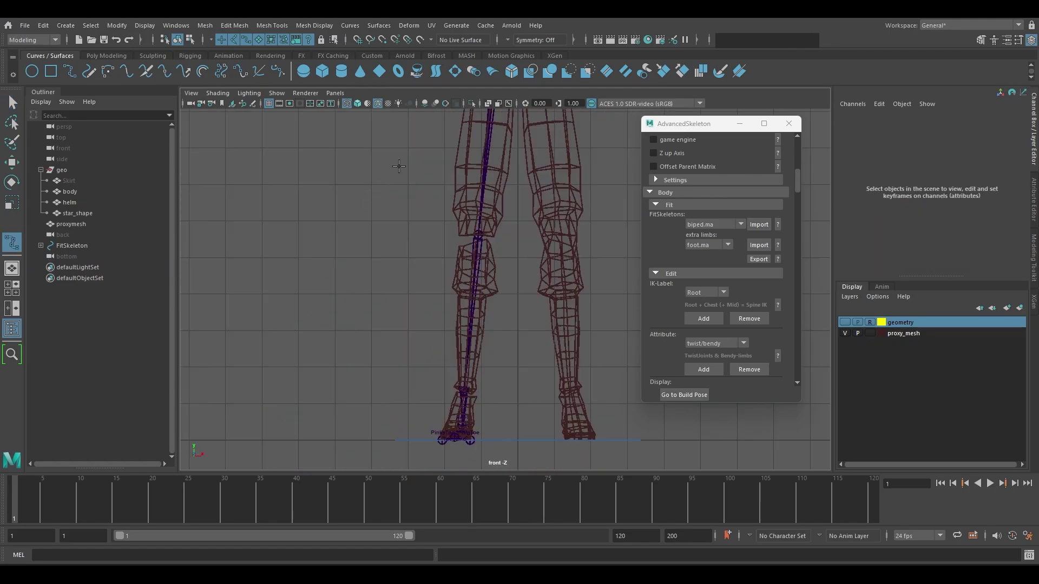
# - Draw a straight guide curve beside the leg and snap its control vertices to the Hip and Ankle joints in the front view
pyautogui.click(410, 157)
pyautogui.click(368, 389)
pyautogui.press('w')
pyautogui.keyDown('alt'); pyautogui.moveTo(407, 204); pyautogui.dragTo(405, 274, button='middle'); pyautogui.keyUp('alt')
pyautogui.moveTo(405, 274); pyautogui.dragTo(364, 268, button='right')
pyautogui.moveTo(401, 208); pyautogui.dragTo(422, 239)
pyautogui.keyDown('alt'); pyautogui.moveTo(423, 233); pyautogui.dragTo(385, 346, button='middle'); pyautogui.keyUp('alt')
pyautogui.scroll(2, 383, 336)
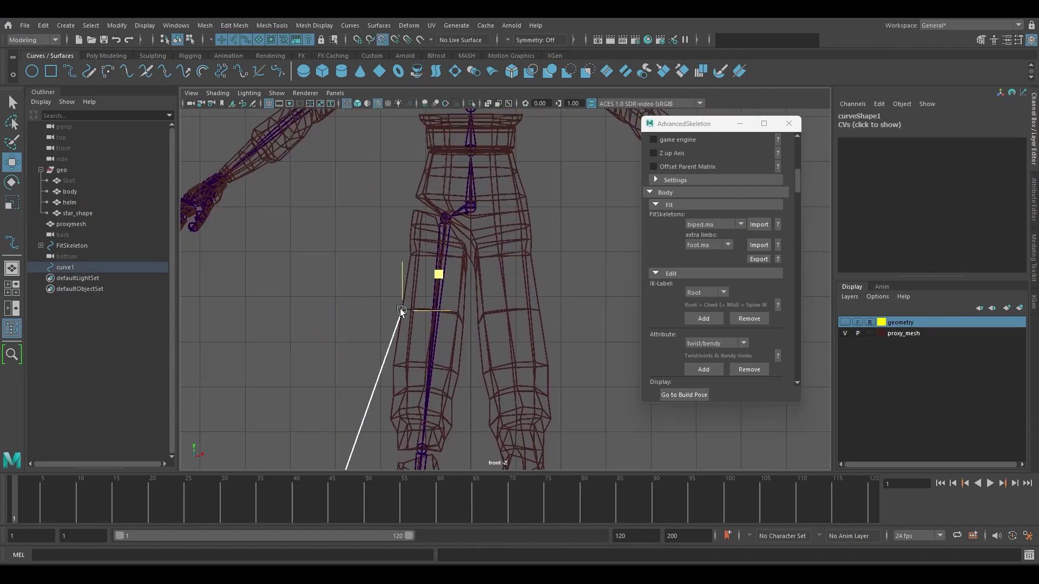
pyautogui.scroll(-3, 325, 339)
pyautogui.scroll(6, 466, 266)
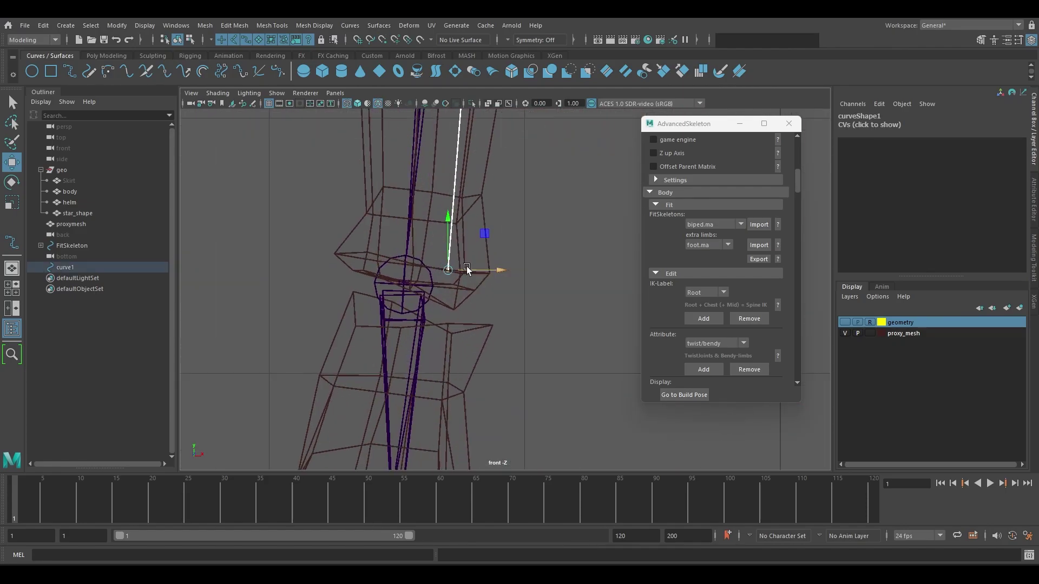
# - Move the Knee joint onto the guide curve between the hip and ankle in the front view
pyautogui.keyDown('alt'); pyautogui.moveTo(535, 130); pyautogui.dragTo(567, 277, button='middle'); pyautogui.keyUp('alt')
pyautogui.scroll(5, 567, 277)
pyautogui.press('q')
pyautogui.click(548, 236)
pyautogui.press('w')
pyautogui.moveTo(547, 236); pyautogui.dragTo(524, 246)
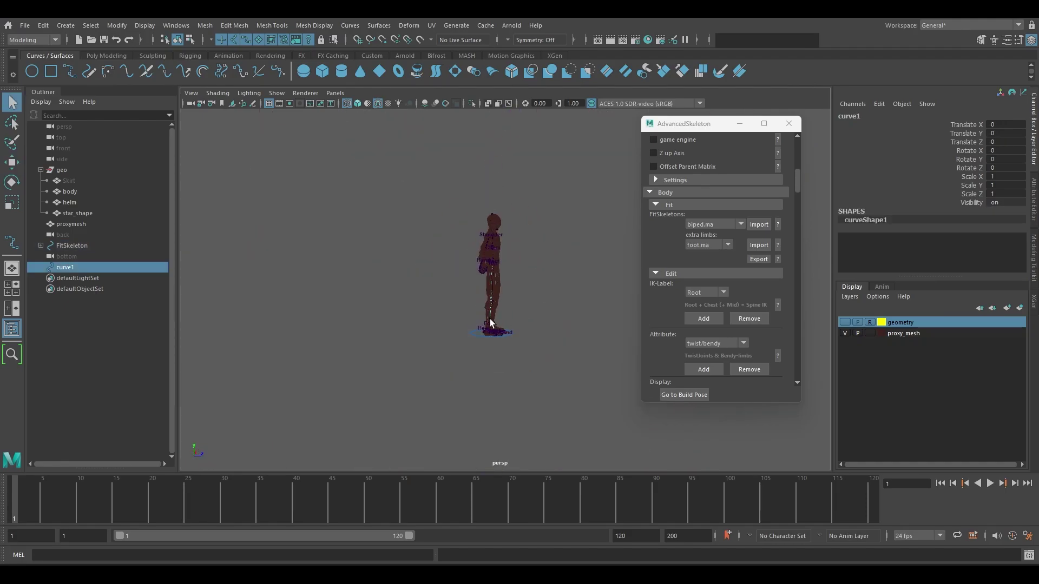
# - Offset the guide curve behind the leg to Translate Z about -13.945 for comparison with the leg joints, and delete it
pyautogui.scroll(5, 490, 323)
pyautogui.press('w')
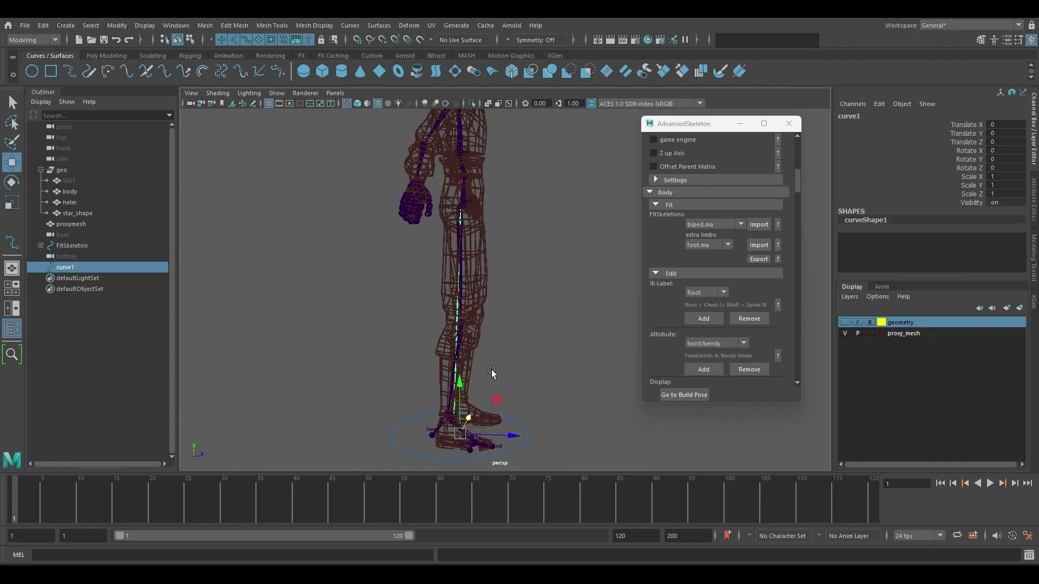
pyautogui.scroll(-1, 503, 376)
pyautogui.keyDown('alt'); pyautogui.moveTo(503, 377); pyautogui.dragTo(490, 336); pyautogui.keyUp('alt')
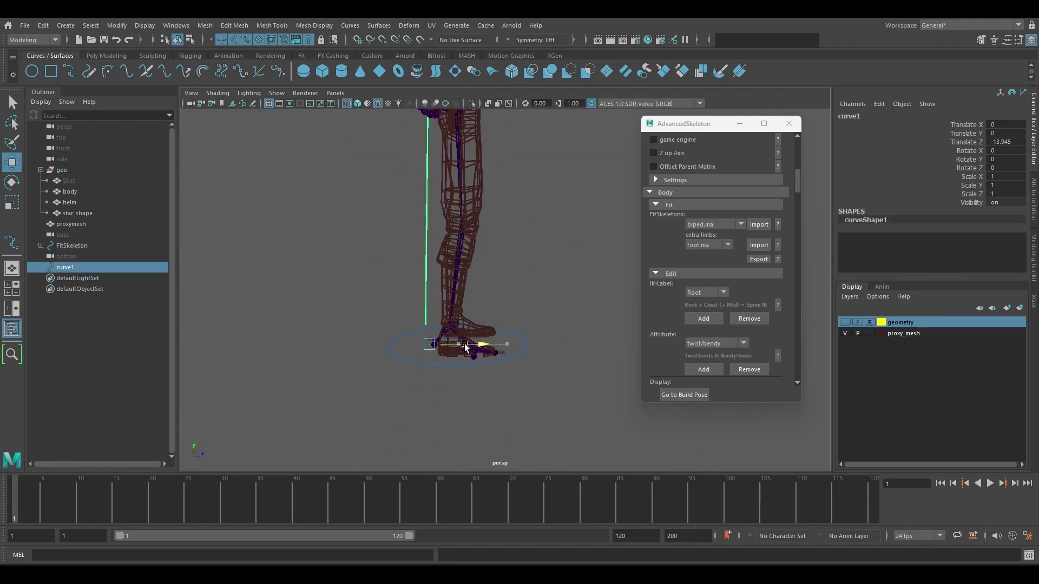
pyautogui.press('Delete')
# - Display the character geometry in smooth shading with X-Ray Joints enabled in the perspective view
pyautogui.scroll(-3, 476, 328)
pyautogui.press('5')
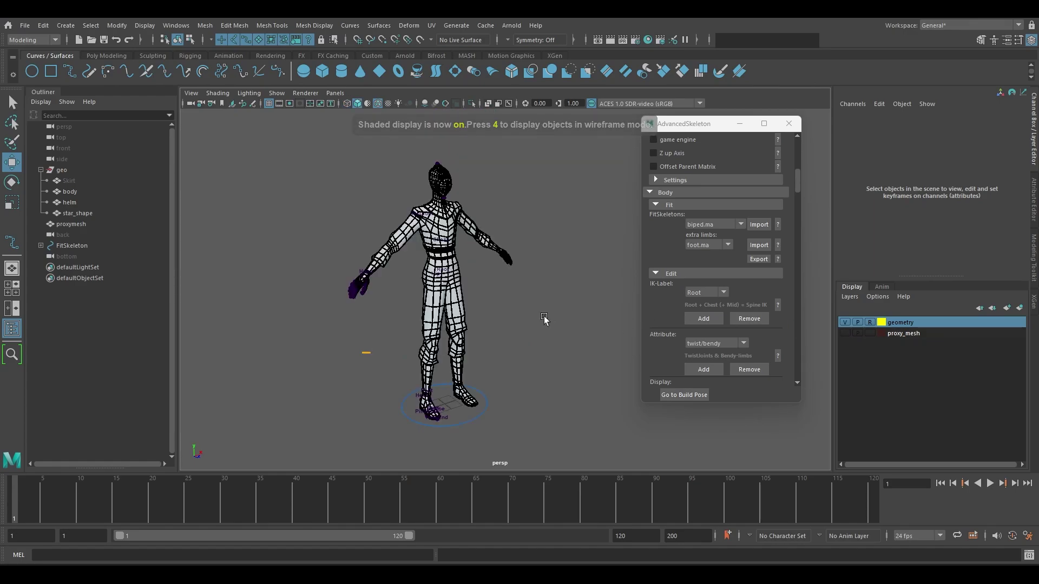
pyautogui.click(225, 93)
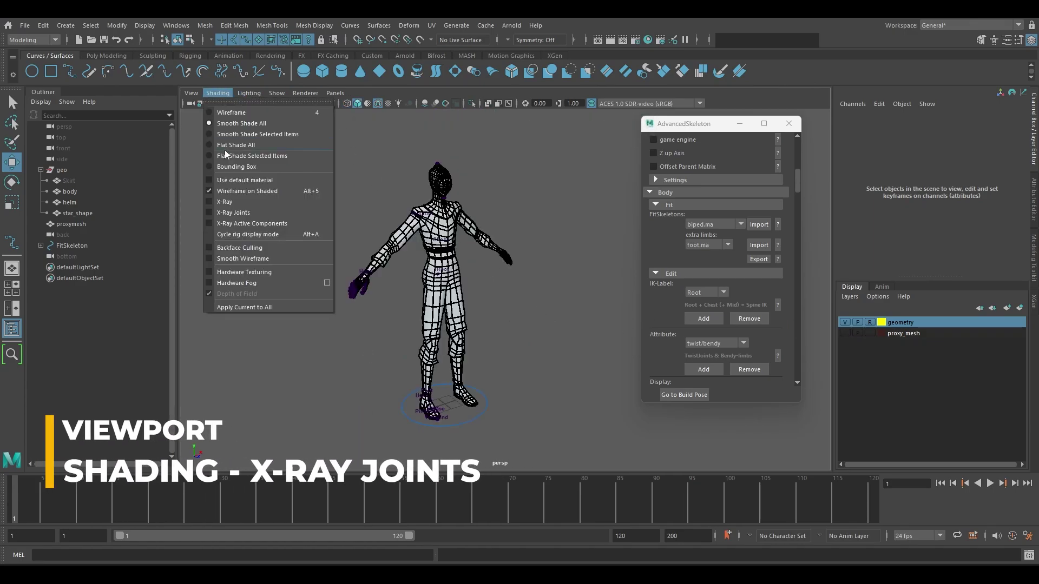
pyautogui.click(234, 212)
# - Save the scene as 3 fitmode.mb and check the fitted skeleton from the front
pyautogui.keyDown('alt'); pyautogui.moveTo(412, 259); pyautogui.dragTo(457, 311); pyautogui.keyUp('alt')
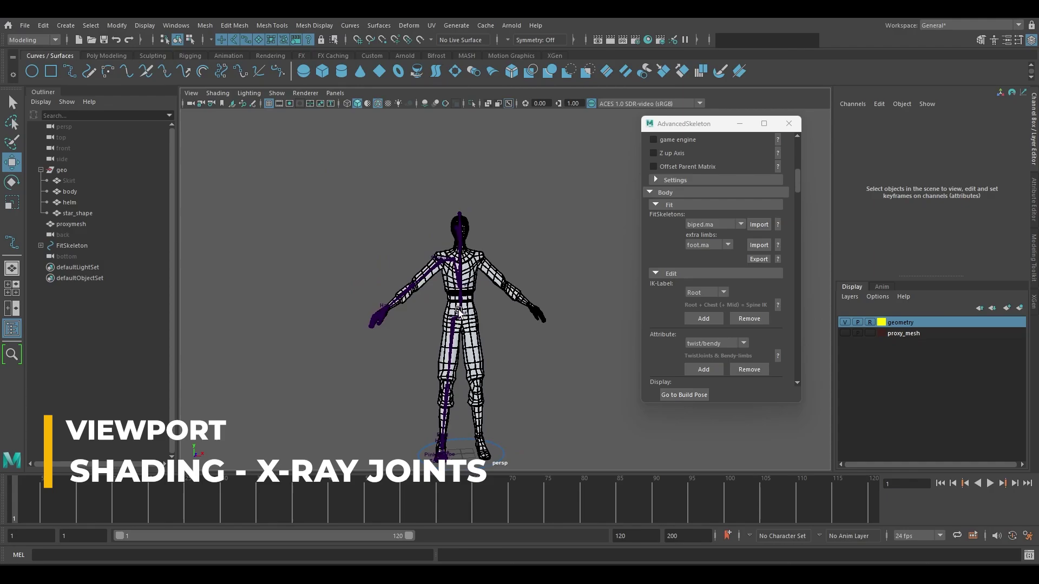
pyautogui.scroll(2, 459, 312)
pyautogui.click(25, 26)
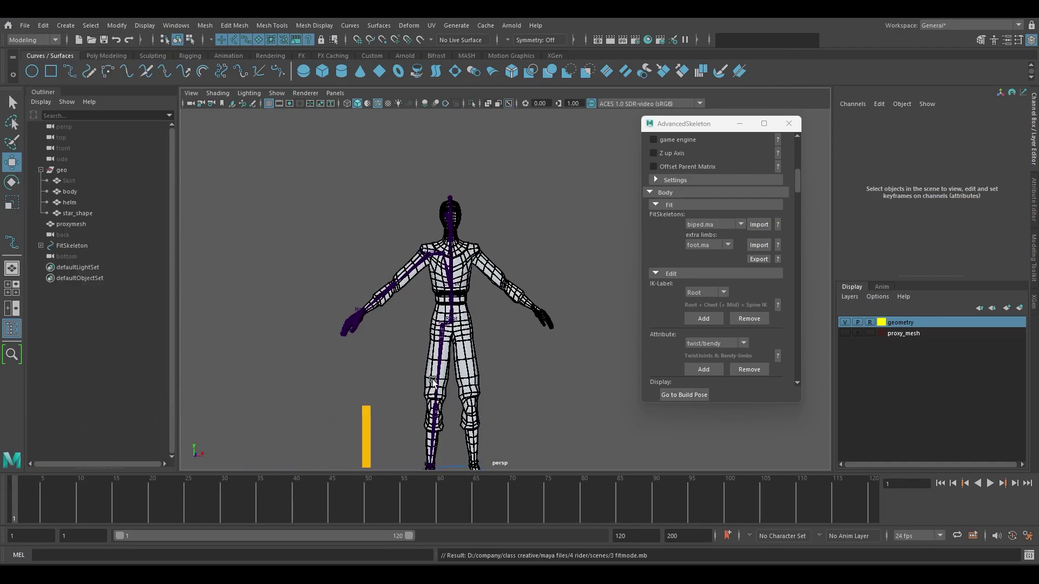
pyautogui.keyDown('alt'); pyautogui.moveTo(366, 230); pyautogui.dragTo(365, 257); pyautogui.keyUp('alt')
pyautogui.keyDown('alt'); pyautogui.moveTo(365, 258); pyautogui.dragTo(356, 224, button='middle'); pyautogui.keyUp('alt')
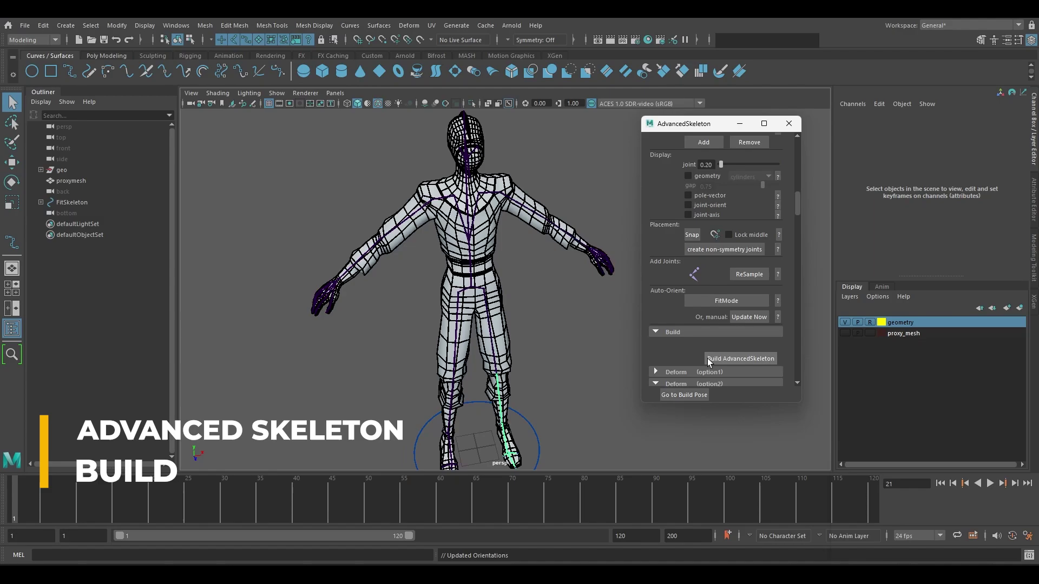
# - Build the AdvancedSkeleton rig and check its controllers around the character in the perspective view
pyautogui.click(706, 358)
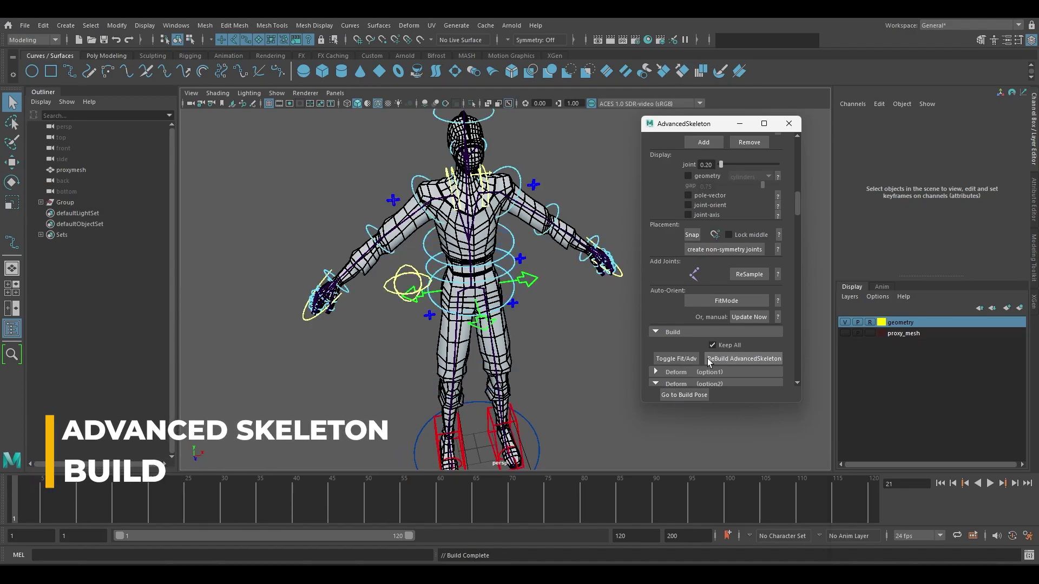
pyautogui.keyDown('alt'); pyautogui.moveTo(499, 256); pyautogui.dragTo(409, 287); pyautogui.keyUp('alt')
pyautogui.moveTo(408, 286); pyautogui.dragTo(342, 290, button='middle')
pyautogui.keyDown('alt'); pyautogui.moveTo(339, 292); pyautogui.dragTo(468, 271); pyautogui.keyUp('alt')
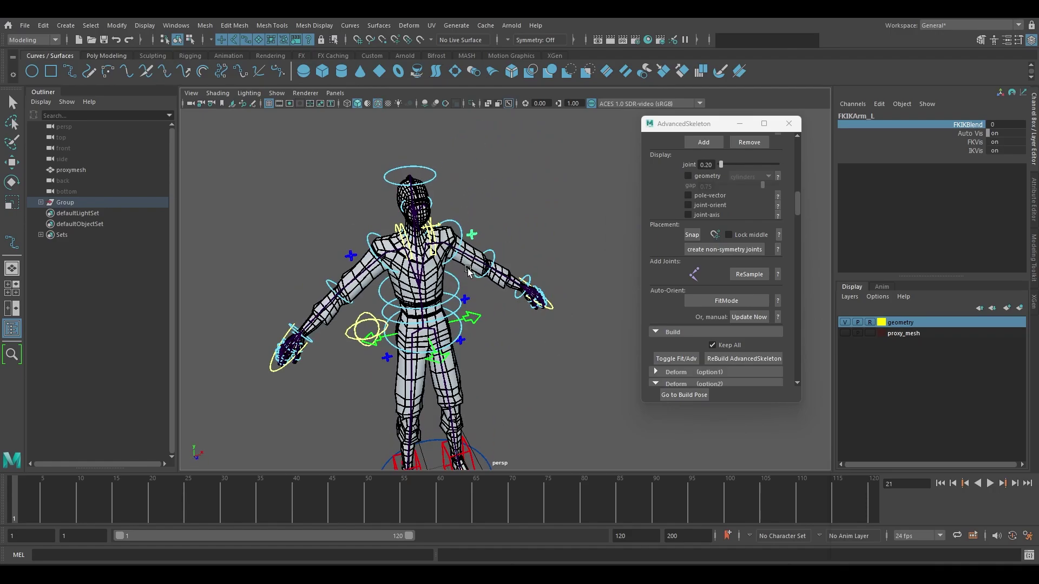
pyautogui.keyDown('alt'); pyautogui.moveTo(432, 226); pyautogui.dragTo(472, 266, button='middle'); pyautogui.keyUp('alt')
pyautogui.keyDown('alt'); pyautogui.moveTo(473, 266); pyautogui.dragTo(535, 265, button='right'); pyautogui.keyUp('alt')
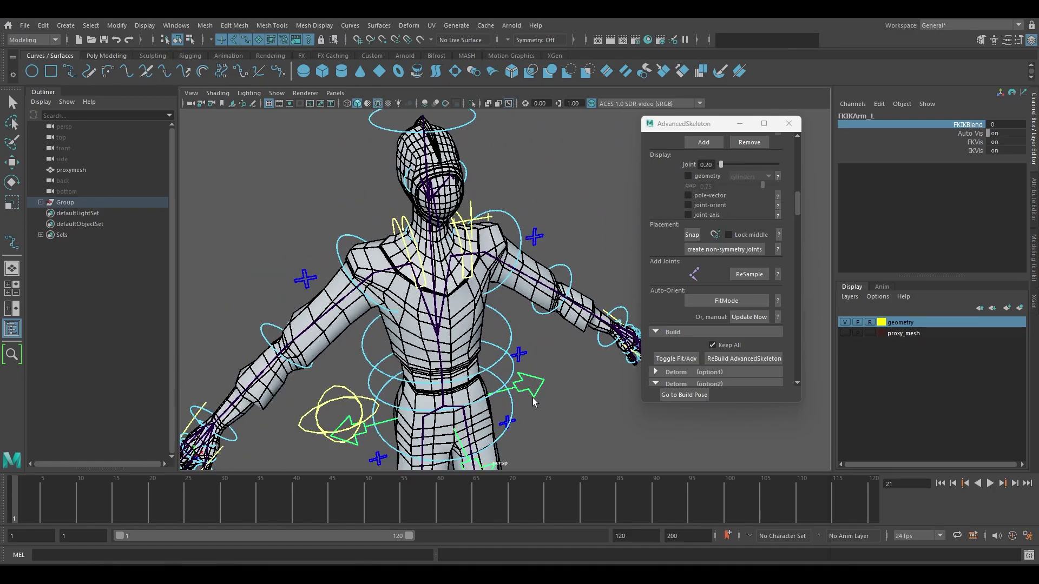
# - Isolate the RootX_M controller in the perspective view and examine its shape
pyautogui.press('q')
pyautogui.click(532, 398)
pyautogui.hotkey('ctrl', '1')
pyautogui.press('space')
pyautogui.moveTo(528, 387); pyautogui.dragTo(527, 409)
pyautogui.press('space')
pyautogui.moveTo(523, 352); pyautogui.dragTo(521, 324)
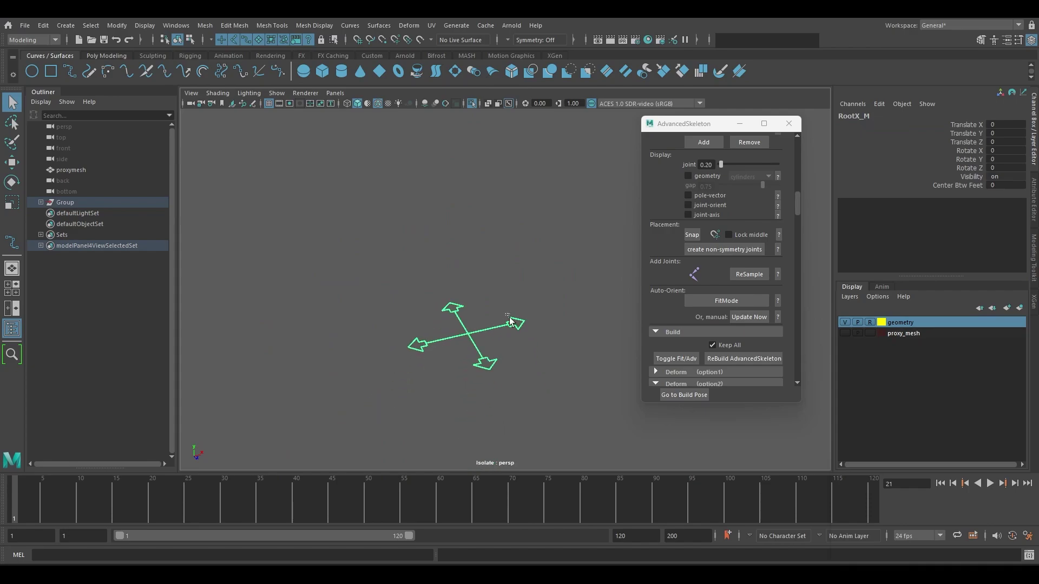
pyautogui.moveTo(506, 339); pyautogui.dragTo(507, 339)
# - Examine the isolated FK scapula and arm controllers in the perspective and front views
pyautogui.moveTo(518, 311); pyautogui.dragTo(476, 311, button='right')
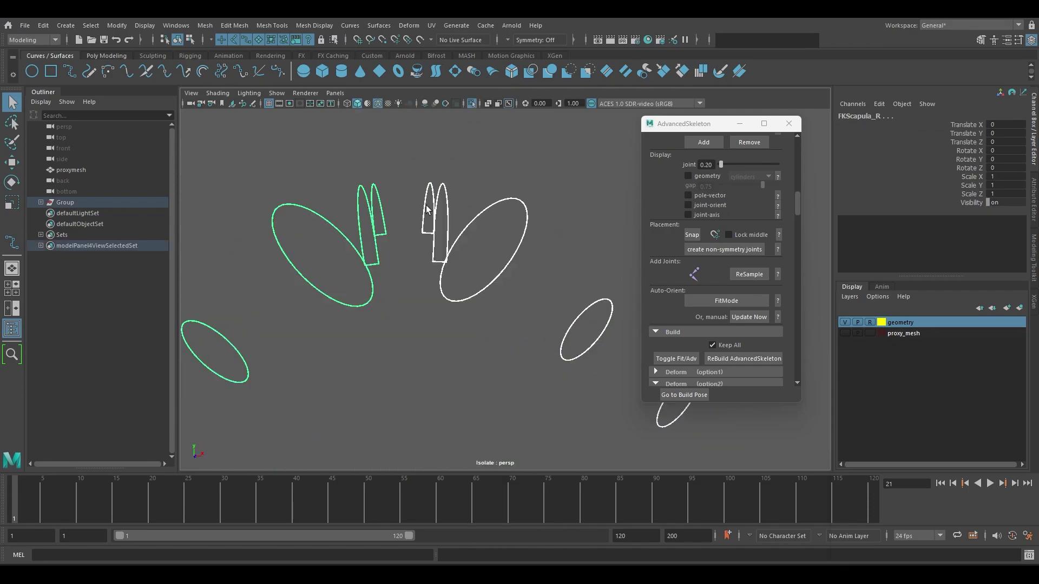
pyautogui.press('space')
pyautogui.moveTo(425, 211); pyautogui.dragTo(419, 220)
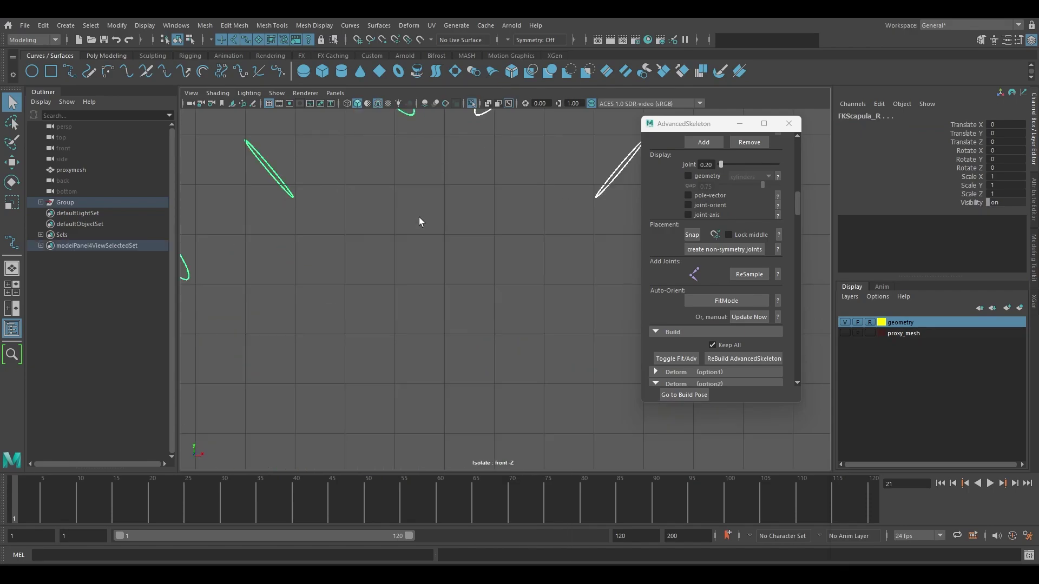
pyautogui.press('f')
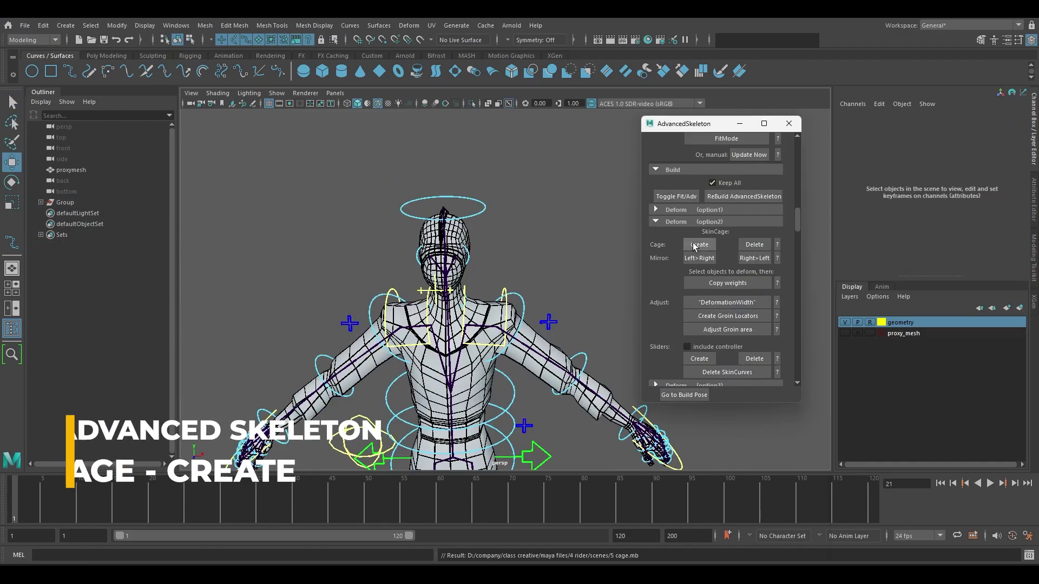
# - Create the SkinCage around the character and add the groin locators
pyautogui.click(695, 245)
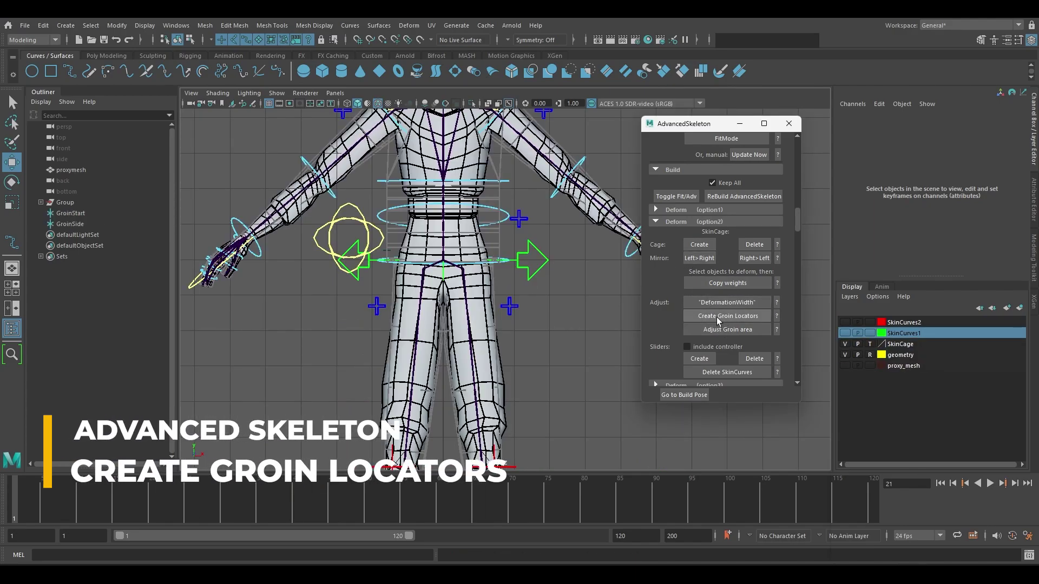
pyautogui.click(722, 317)
# - Move the GroinSide locator beside the hip to Translate X about -17.136 and Translate Y about 110.582
pyautogui.click(72, 224)
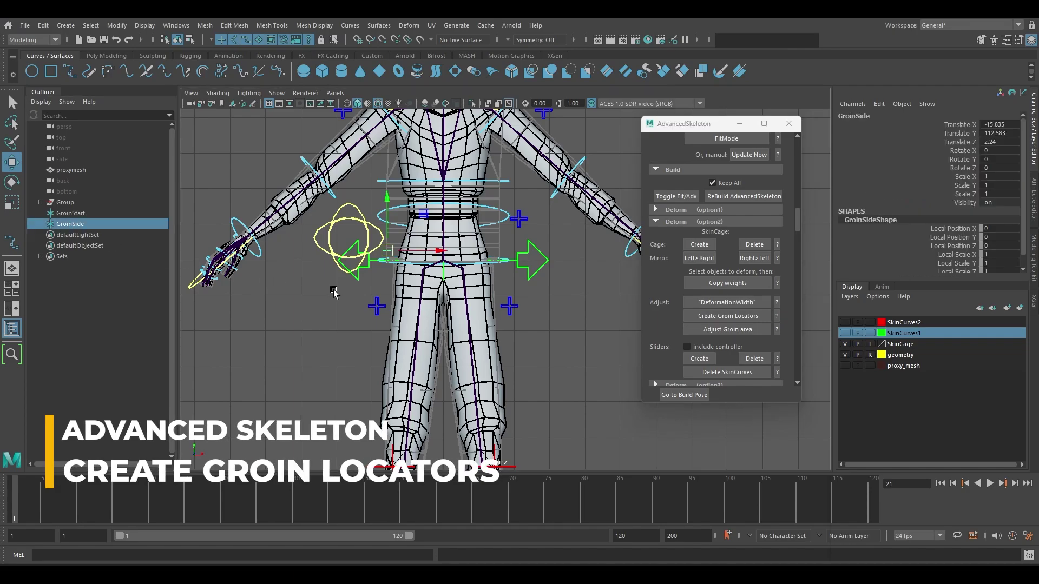
pyautogui.scroll(3, 374, 278)
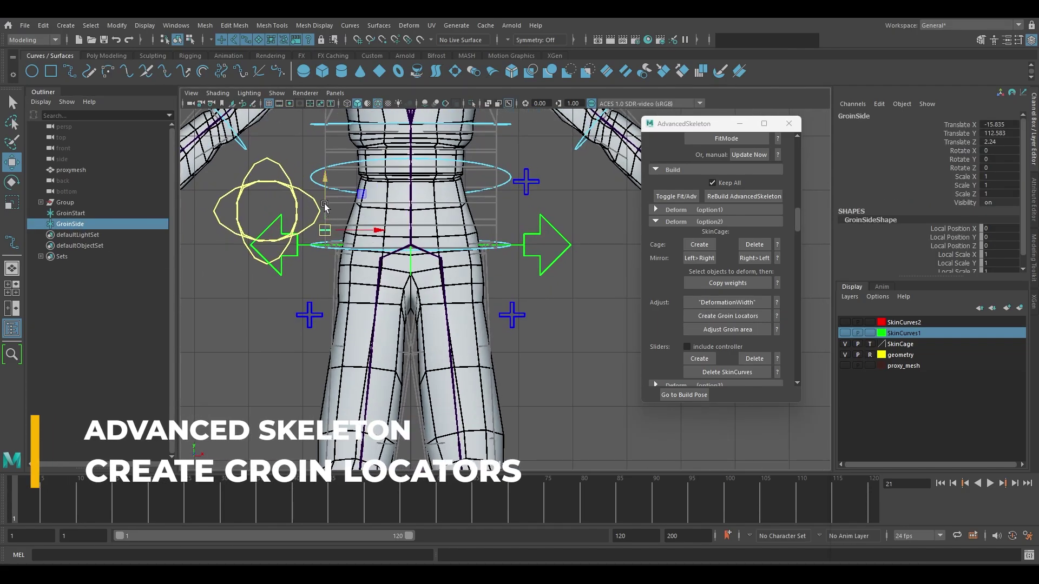
pyautogui.moveTo(355, 227); pyautogui.dragTo(341, 229)
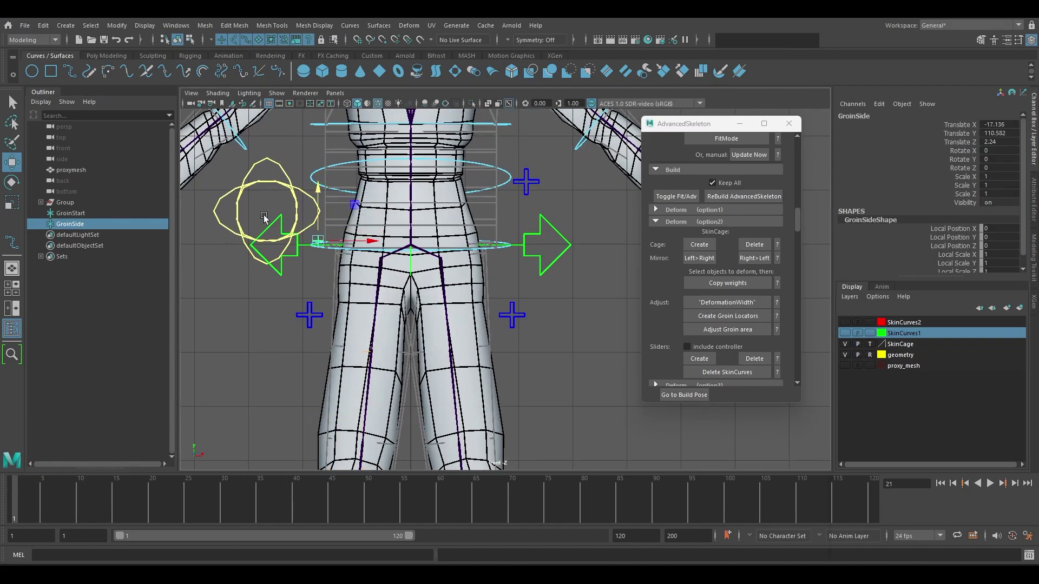
# - Lower the GroinStart locator at the crotch to Translate Y about 97.272 and apply the groin area adjustment
pyautogui.click(82, 214)
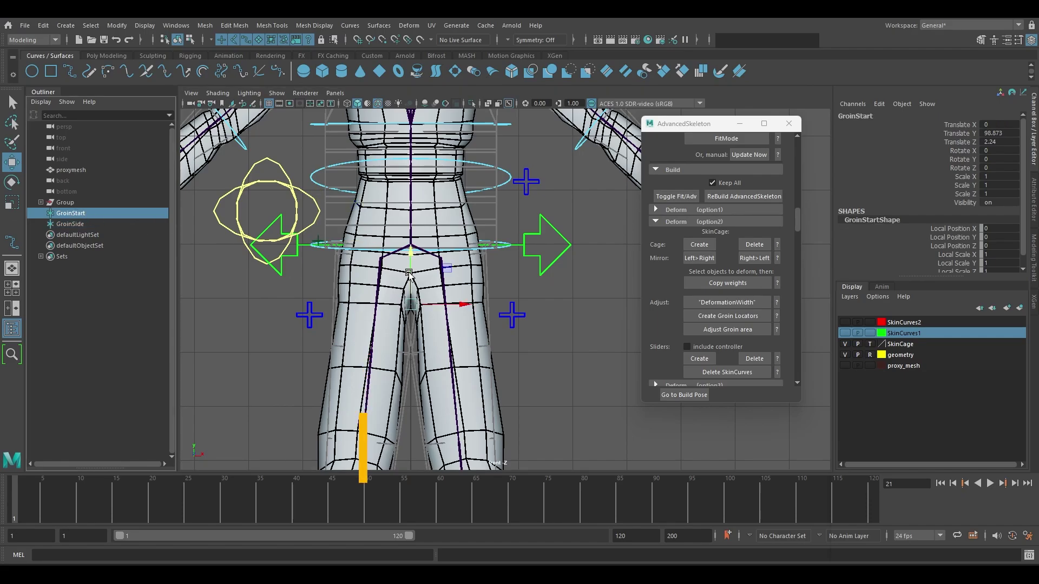
pyautogui.moveTo(409, 273); pyautogui.dragTo(409, 281)
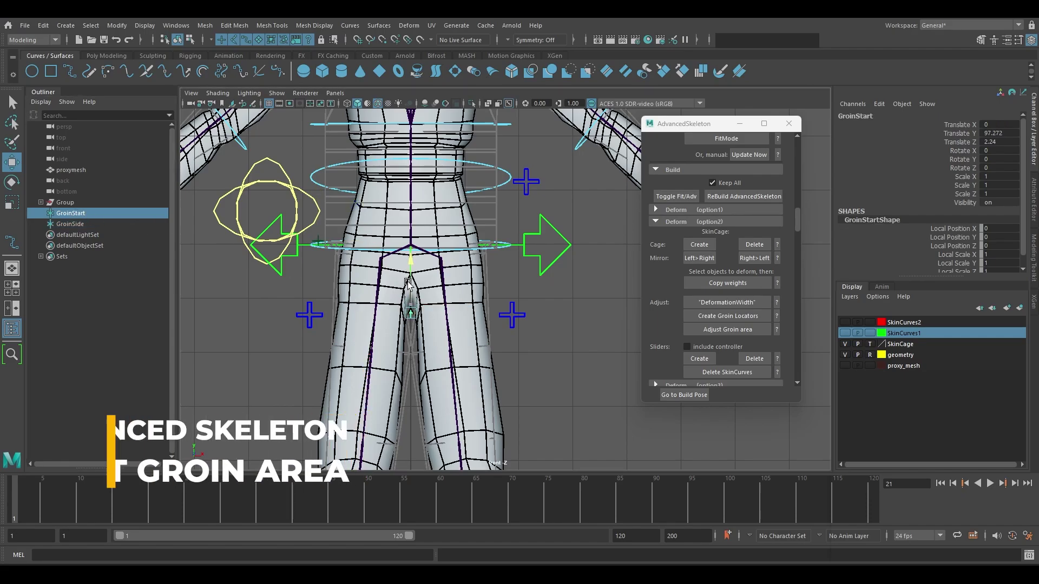
pyautogui.click(715, 332)
# - Display the viewport in wireframe and set the SkinCage layer to normal display so its cage can be selected
pyautogui.scroll(-5, 504, 317)
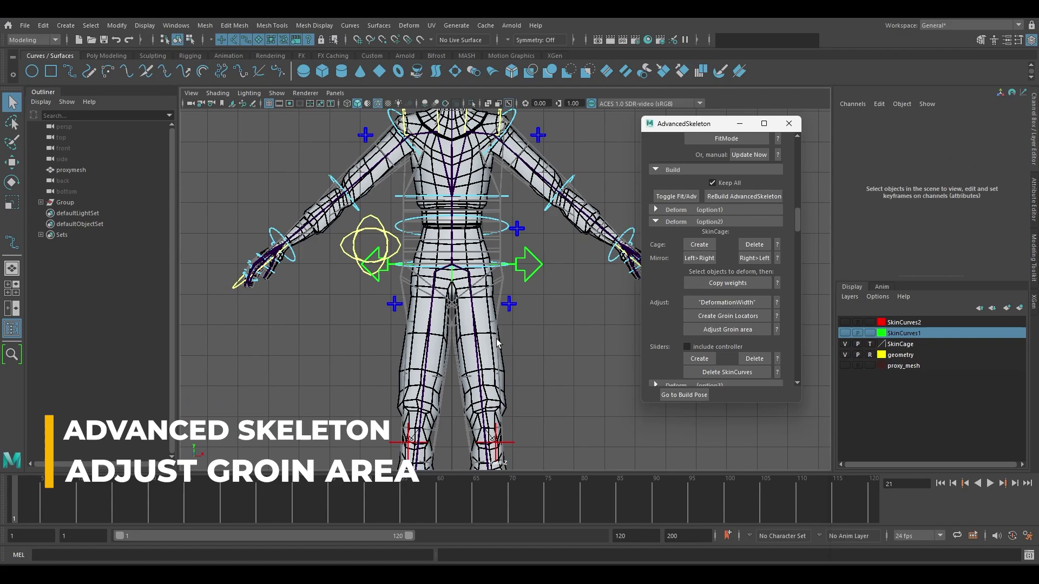
pyautogui.scroll(3, 509, 308)
pyautogui.press('4')
pyautogui.click(692, 329)
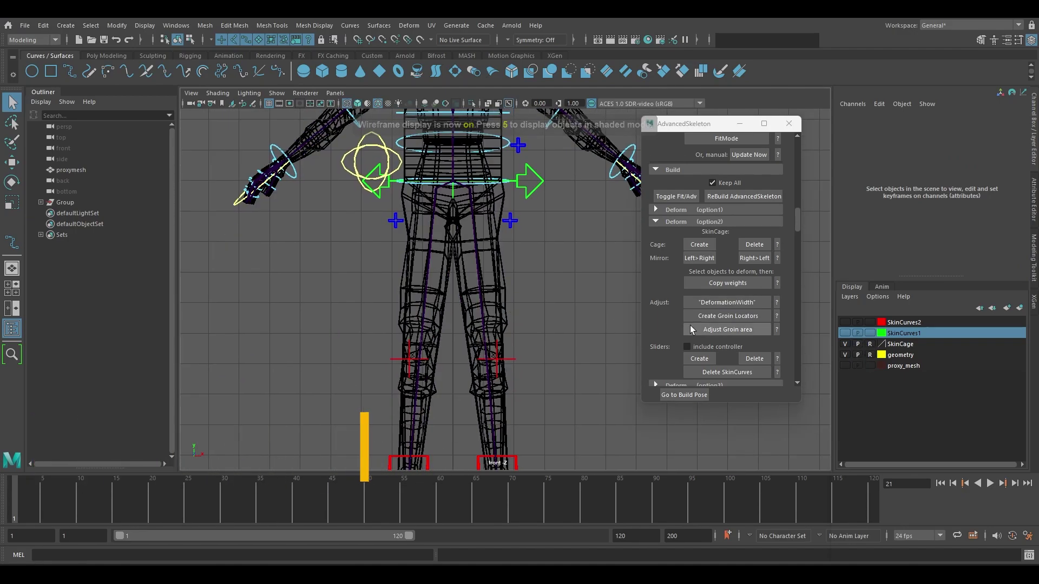
pyautogui.click(870, 345)
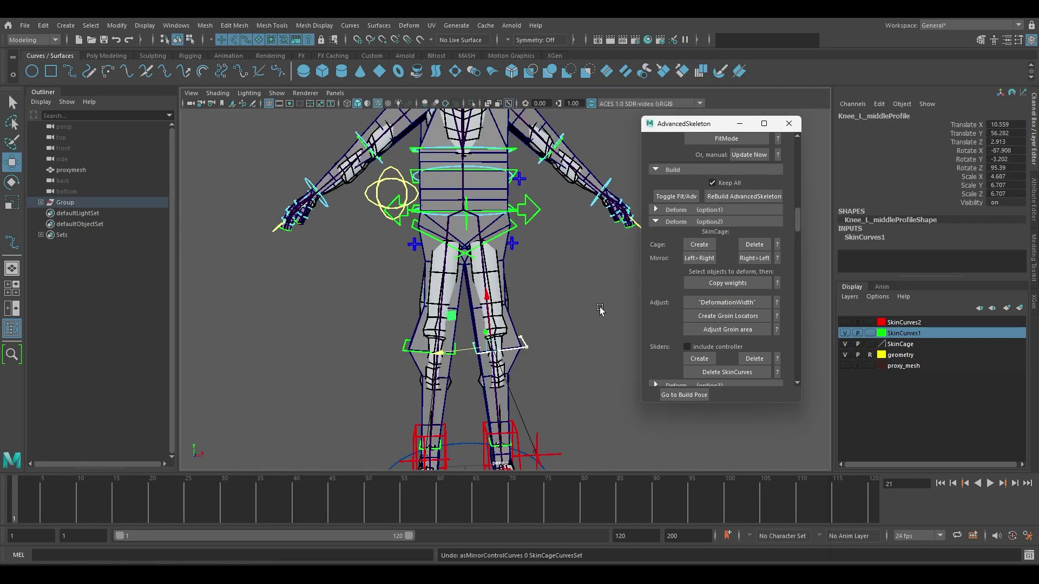
# - Isolate the Hip_L_twistProfile curve on the upper thigh, select its outer control vertices, and exit isolation
pyautogui.click(601, 310)
pyautogui.press('q')
pyautogui.scroll(3, 562, 335)
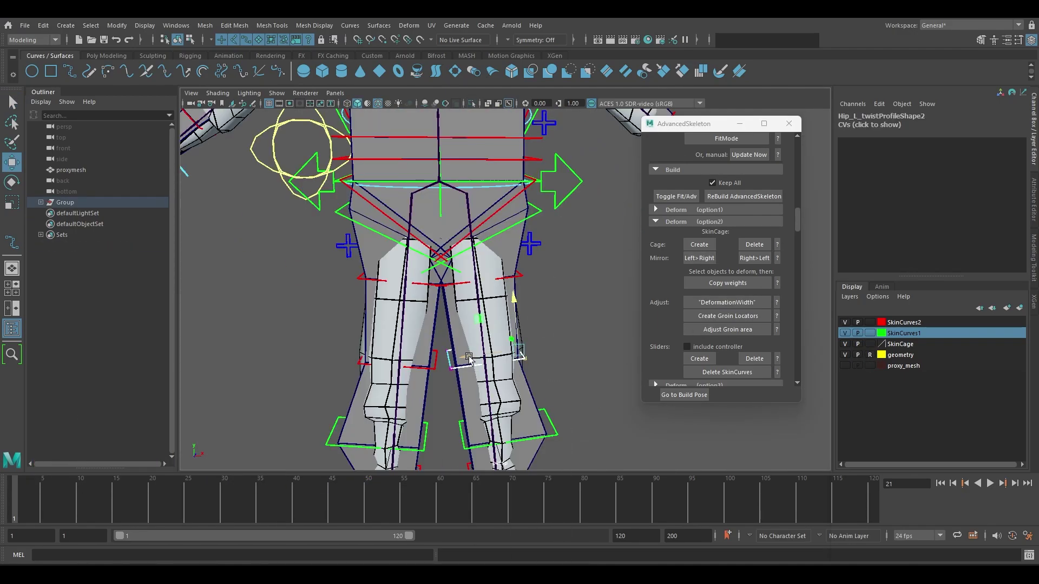
pyautogui.click(579, 313)
pyautogui.scroll(3, 527, 279)
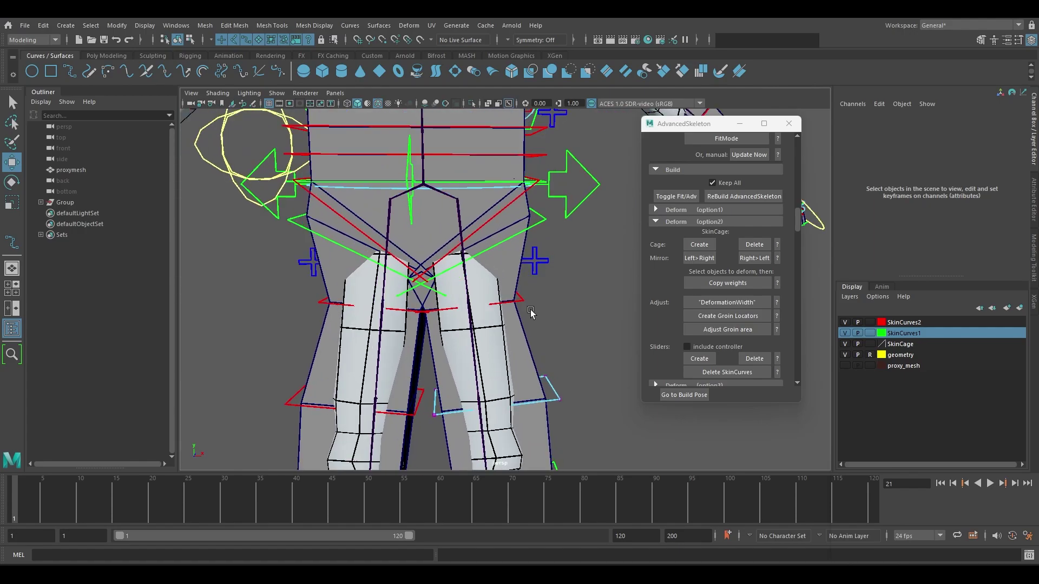
pyautogui.click(524, 297)
pyautogui.hotkey('ctrl', '1')
pyautogui.moveTo(523, 302); pyautogui.dragTo(487, 296, button='right')
pyautogui.moveTo(498, 276); pyautogui.dragTo(536, 317)
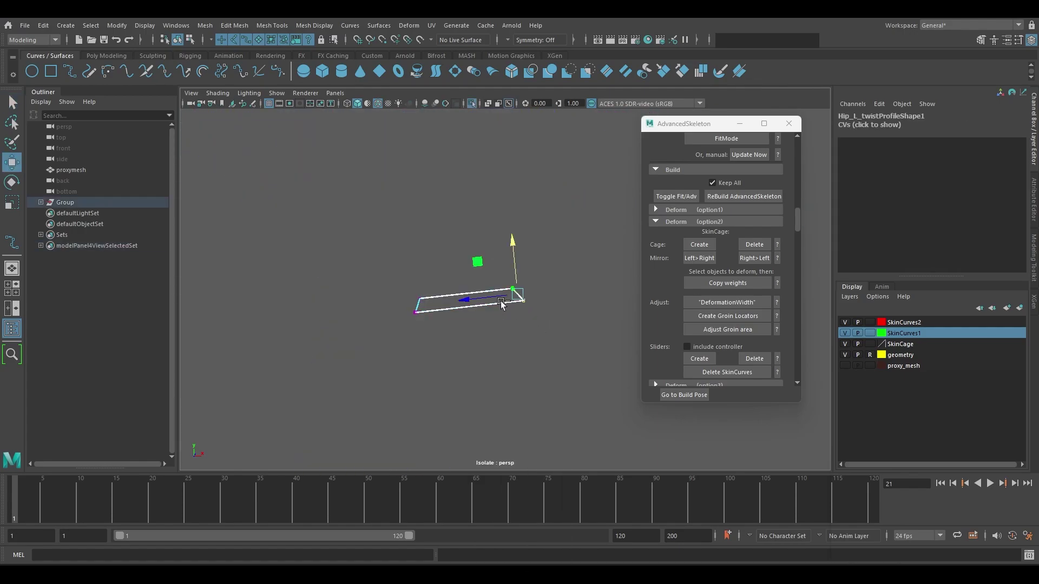
pyautogui.hotkey('ctrl', '1')
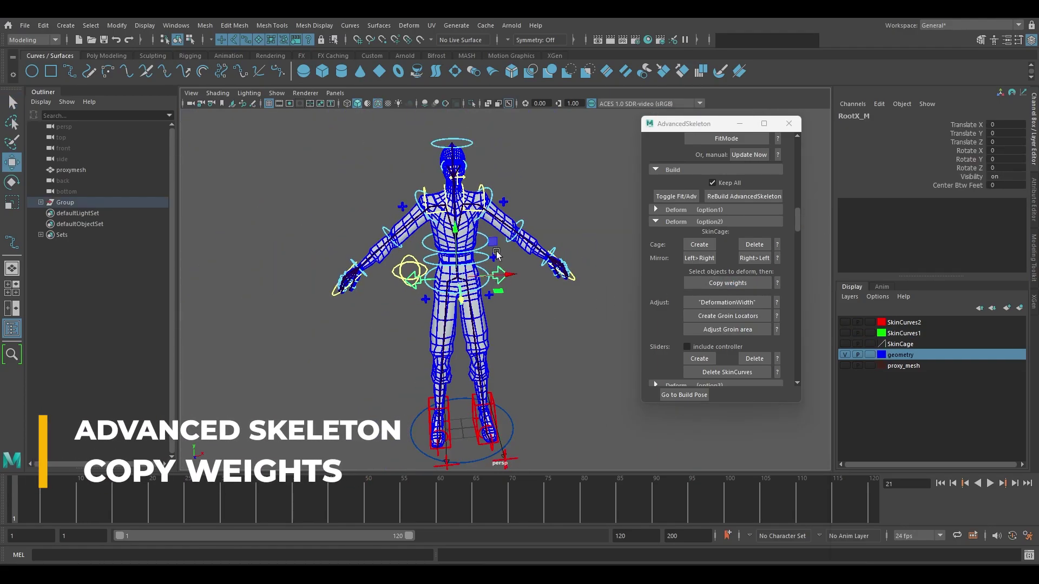
# - Try moving the RootX_M controller to test how the meshes follow, and undo the move
pyautogui.moveTo(493, 242); pyautogui.dragTo(478, 278)
pyautogui.hotkey('ctrl', 'z')
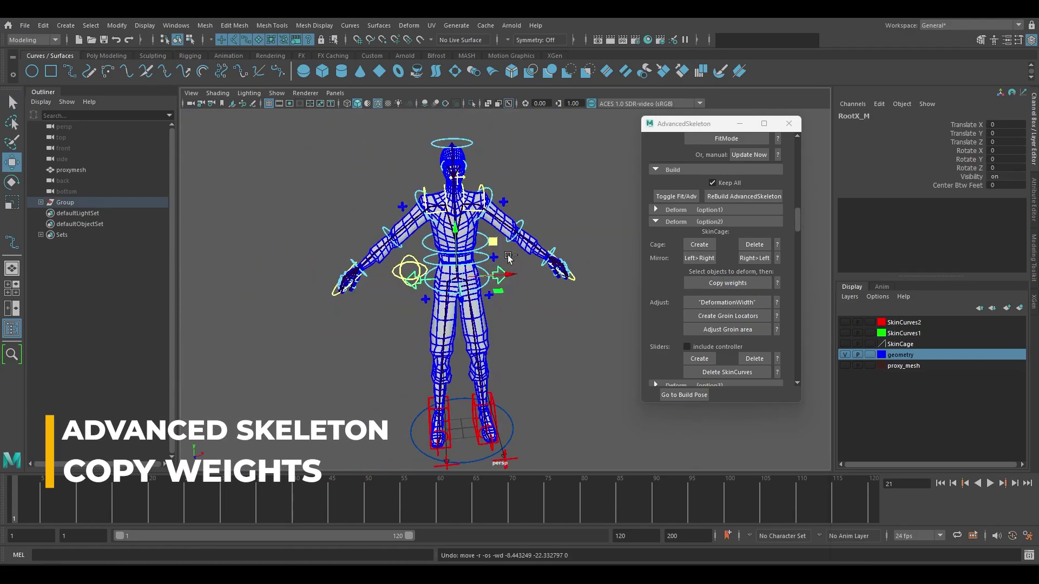
# - Copy the SkinCage weights onto the helm mesh covering the head
pyautogui.keyDown('alt'); pyautogui.moveTo(507, 255); pyautogui.dragTo(524, 351, button='middle'); pyautogui.keyUp('alt')
pyautogui.press('q')
pyautogui.keyDown('alt'); pyautogui.moveTo(524, 352); pyautogui.dragTo(611, 352, button='right'); pyautogui.keyUp('alt')
pyautogui.click(414, 221)
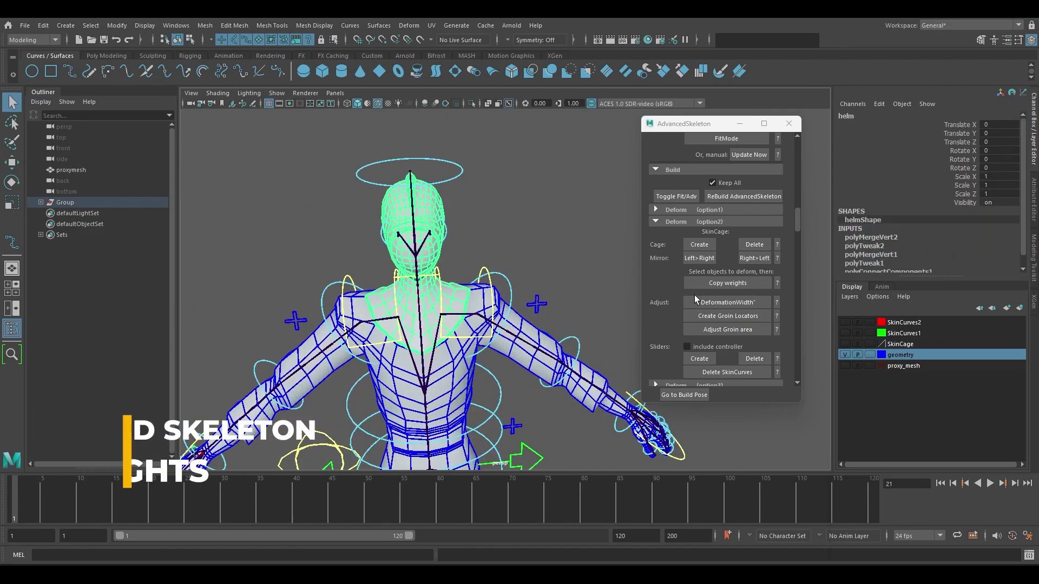
pyautogui.click(744, 281)
# - Try moving the RootX_M hip controller to test the helm's skinning, and undo that move
pyautogui.scroll(-5, 576, 313)
pyautogui.scroll(2, 521, 300)
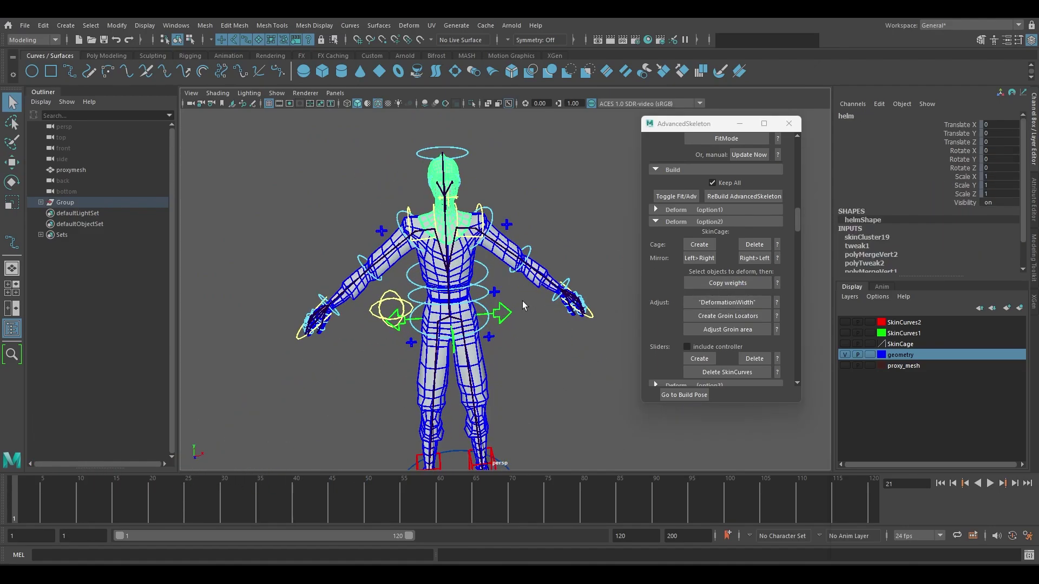
pyautogui.click(502, 323)
pyautogui.press('w')
pyautogui.moveTo(502, 324); pyautogui.dragTo(484, 343)
pyautogui.hotkey('ctrl', 'z')
# - Copy the SkinCage weights onto the star_shape emblem on the torso
pyautogui.keyDown('alt'); pyautogui.moveTo(500, 303); pyautogui.dragTo(474, 303); pyautogui.keyUp('alt')
pyautogui.scroll(4, 496, 282)
pyautogui.click(485, 249)
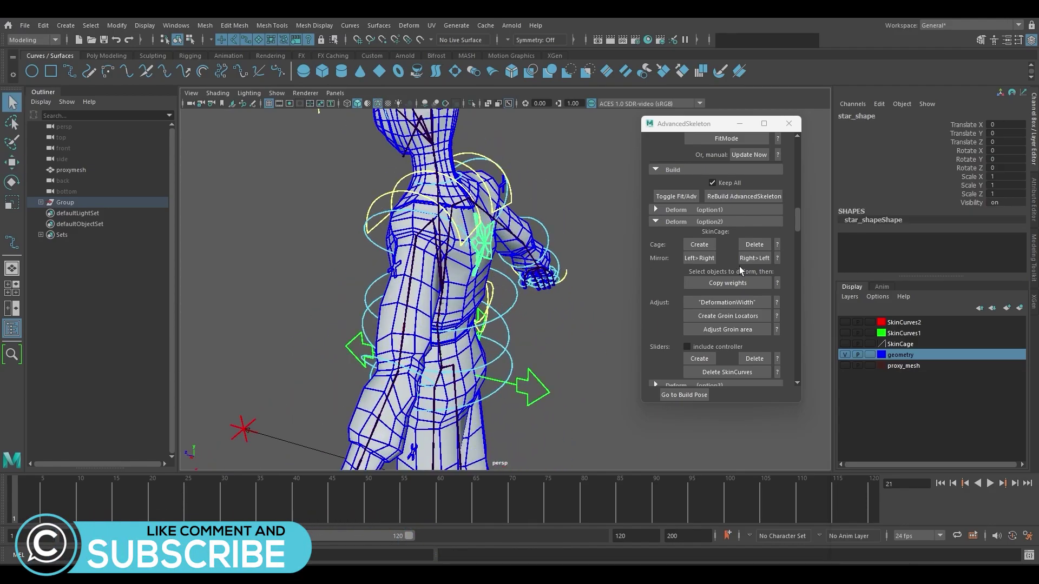
pyautogui.scroll(-3, 519, 325)
pyautogui.keyDown('alt'); pyautogui.moveTo(501, 330); pyautogui.dragTo(614, 343); pyautogui.keyUp('alt')
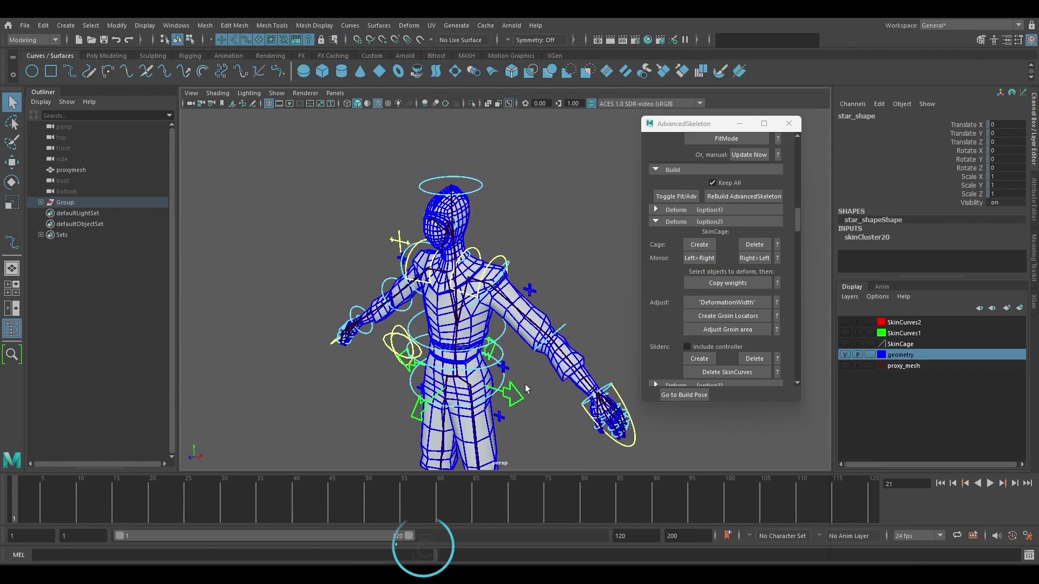
# - Select the RootX_M controller with the Move tool and examine the whole rigged character from the front
pyautogui.click(512, 391)
pyautogui.scroll(-5, 511, 387)
pyautogui.press('w')
pyautogui.keyDown('alt'); pyautogui.moveTo(508, 360); pyautogui.dragTo(534, 360); pyautogui.keyUp('alt')
pyautogui.keyDown('alt'); pyautogui.moveTo(533, 361); pyautogui.dragTo(518, 313, button='middle'); pyautogui.keyUp('alt')
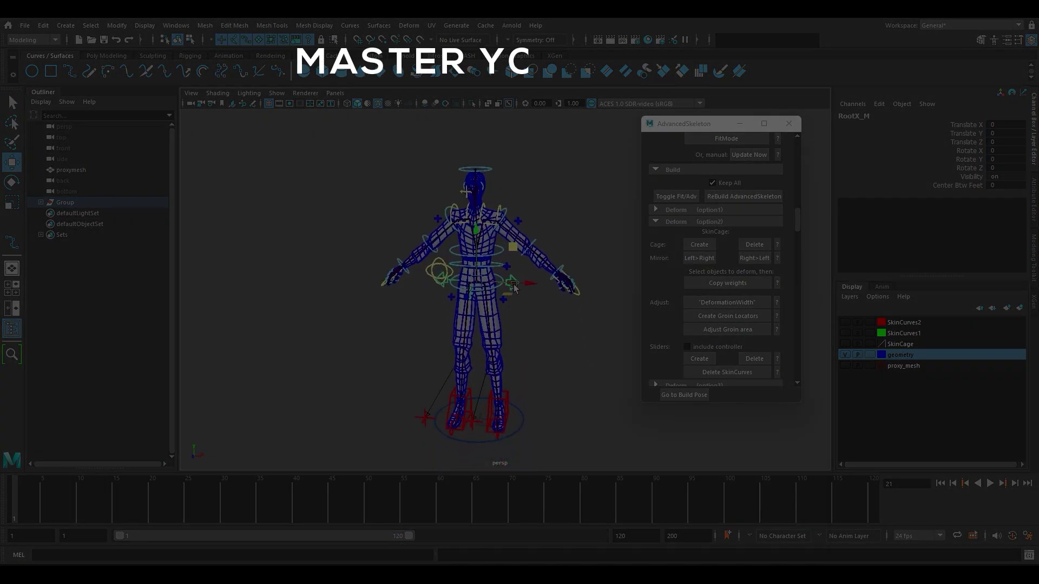